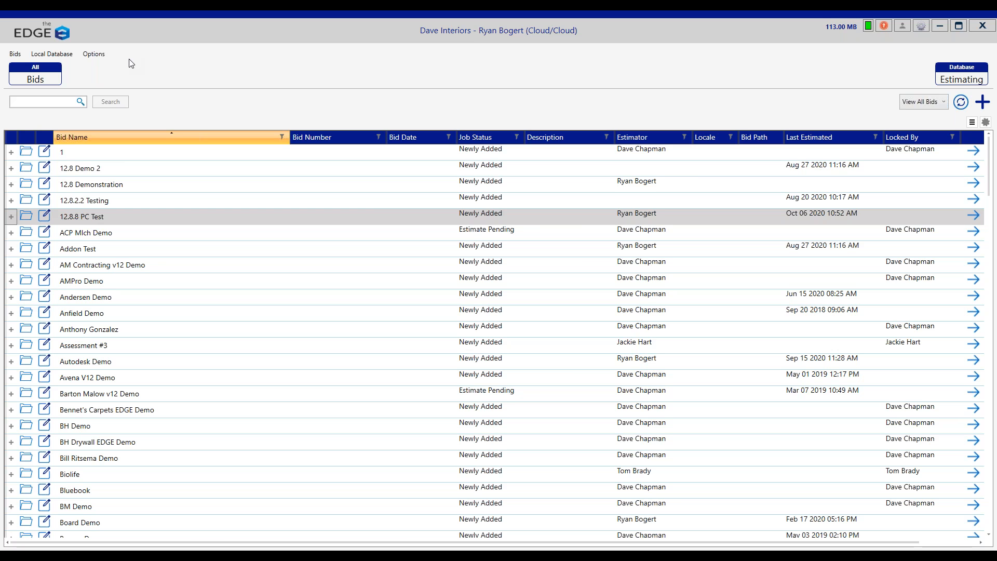
Step: Review the Program Features settings in the program preferences, including the default to the project conditions page, without changing them
click(95, 55)
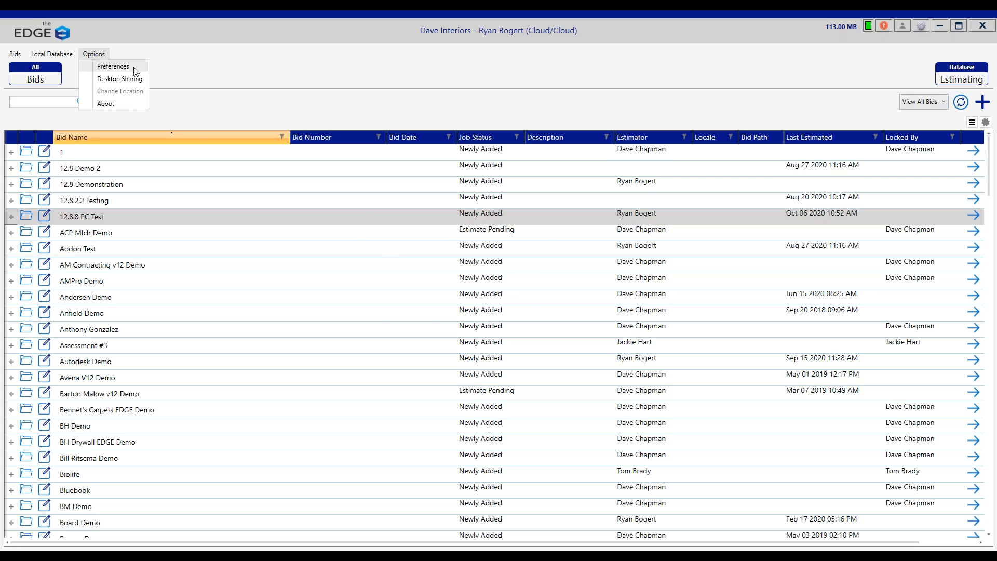
click(114, 67)
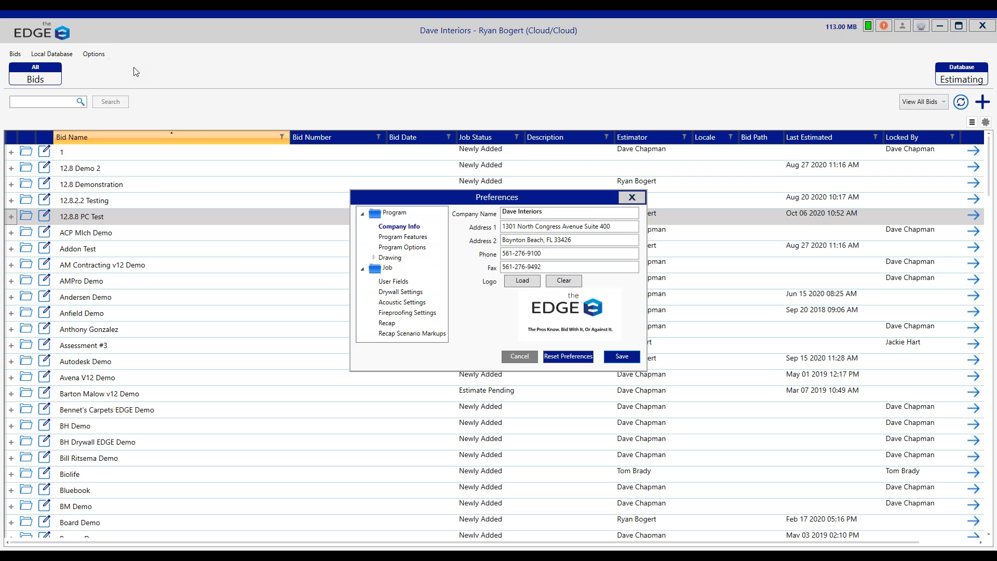
click(409, 238)
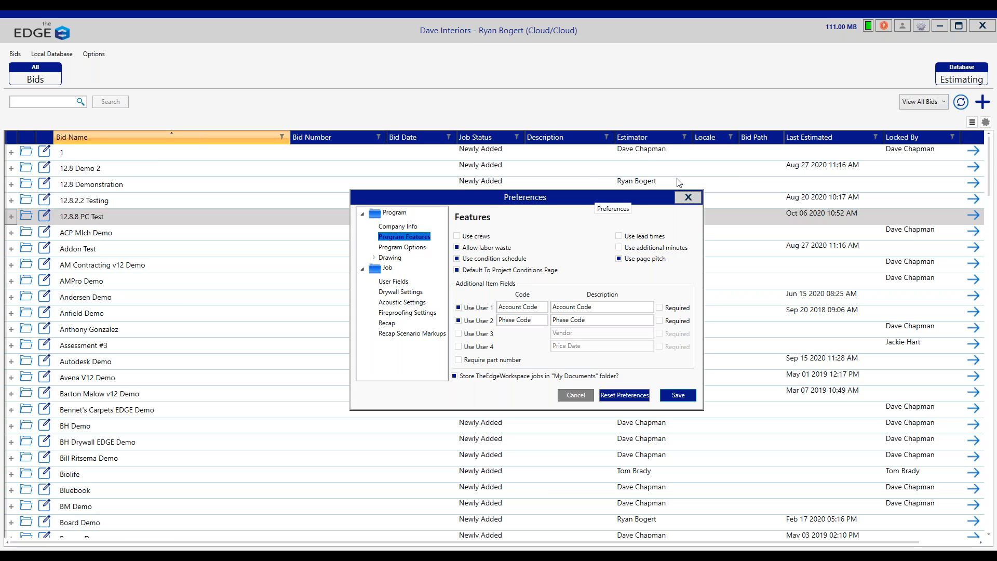
click(688, 197)
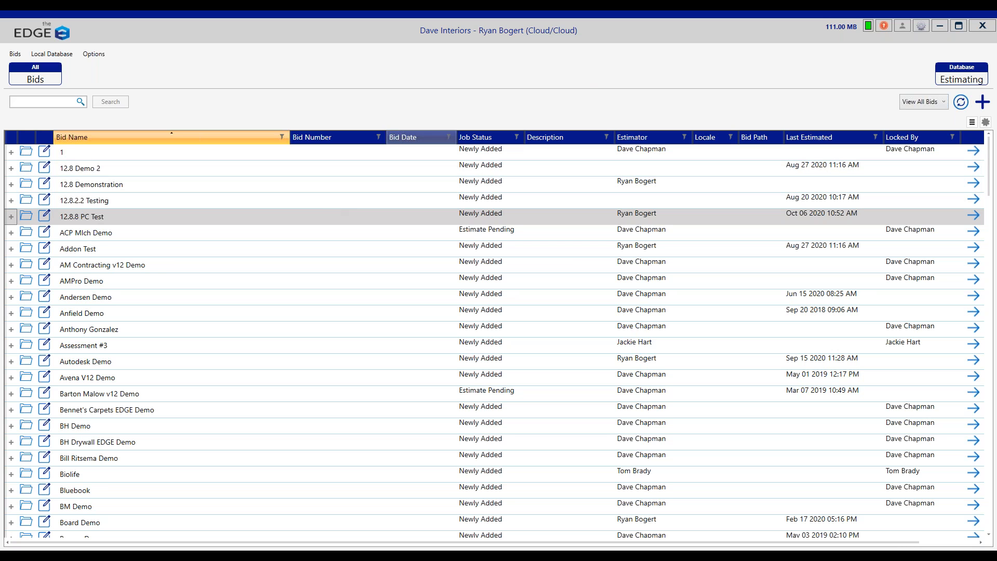
Step: Start a new bid and name it PC Webinar
click(984, 102)
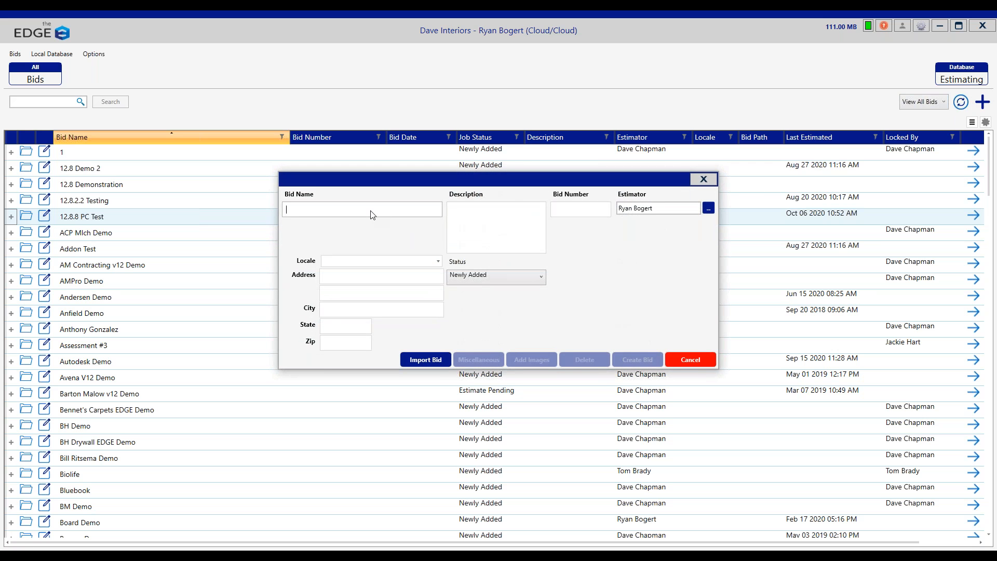
text(PC W)
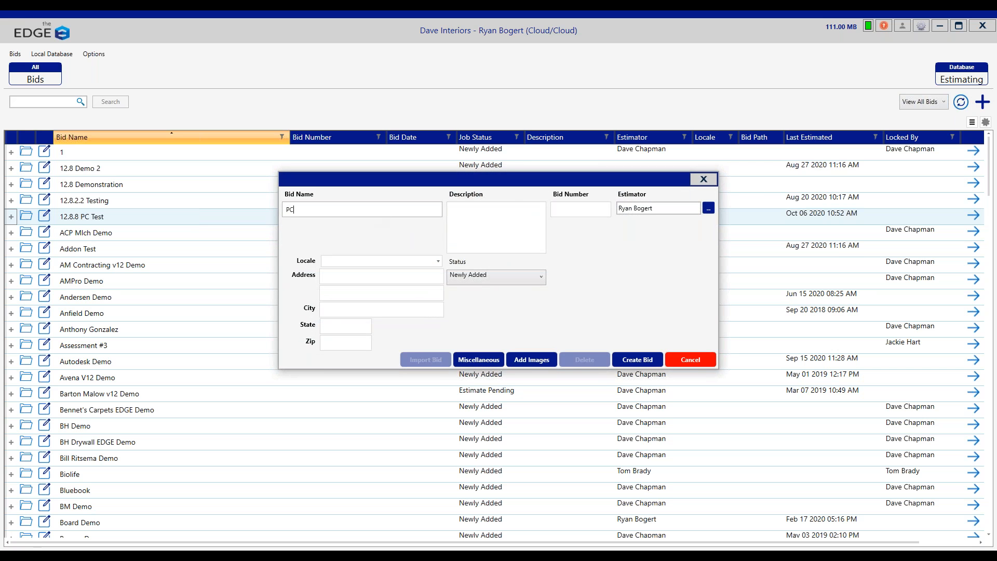
text(ebinar)
Step: Load Level 1 Floor Plans.pdf from the Prince George's Regional Medical Center folder as the bid's plan images
click(534, 361)
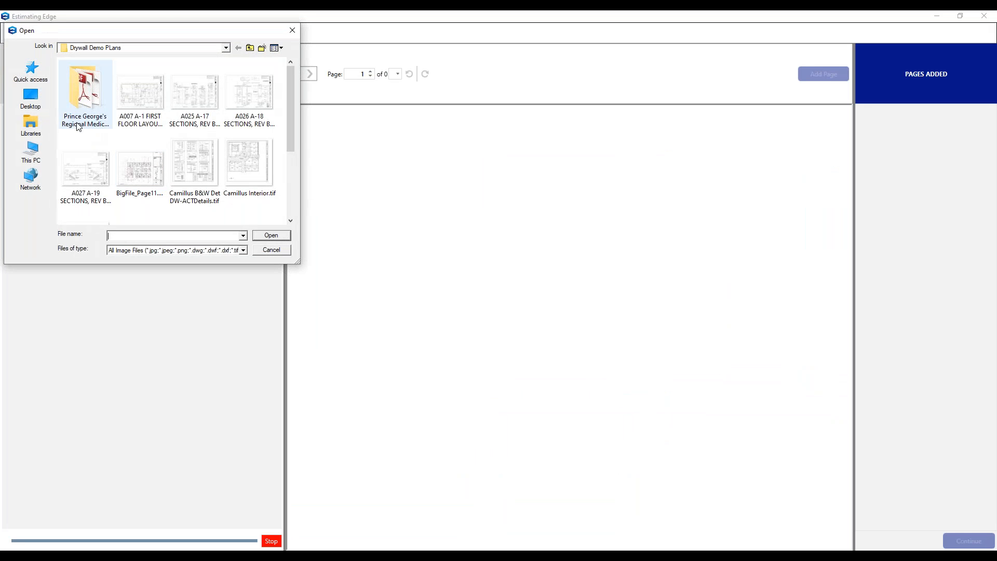
click(94, 98)
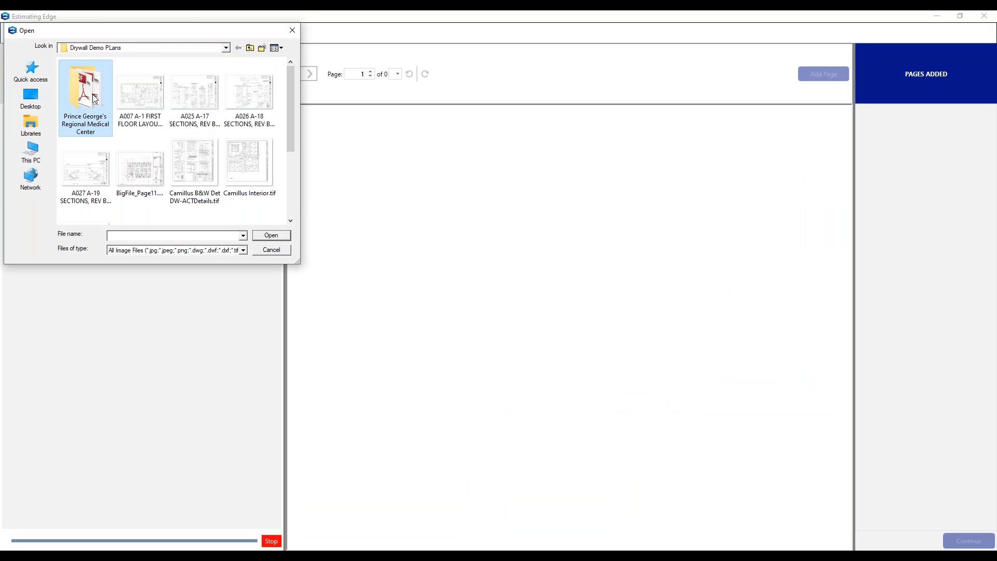
double_click(94, 98)
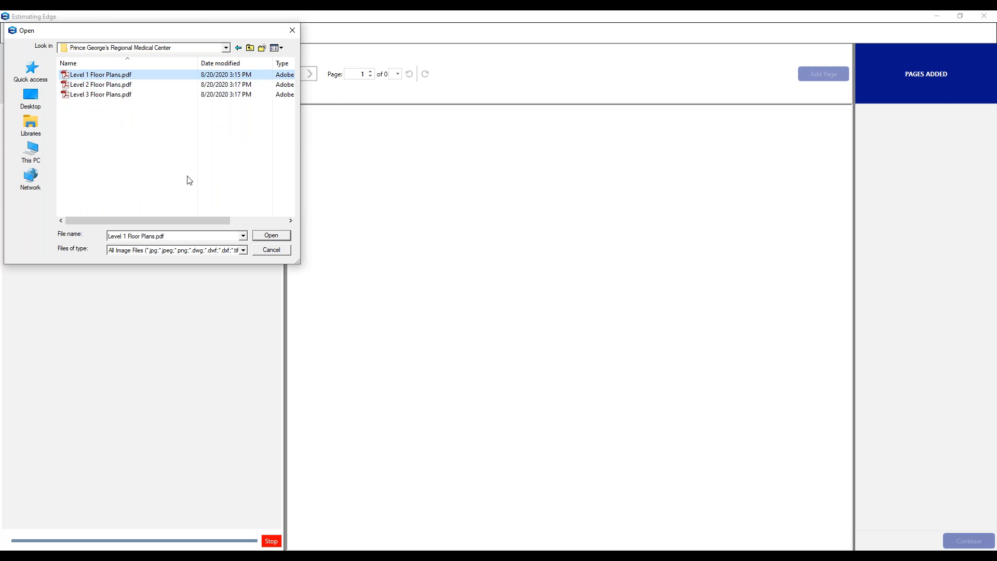
click(271, 236)
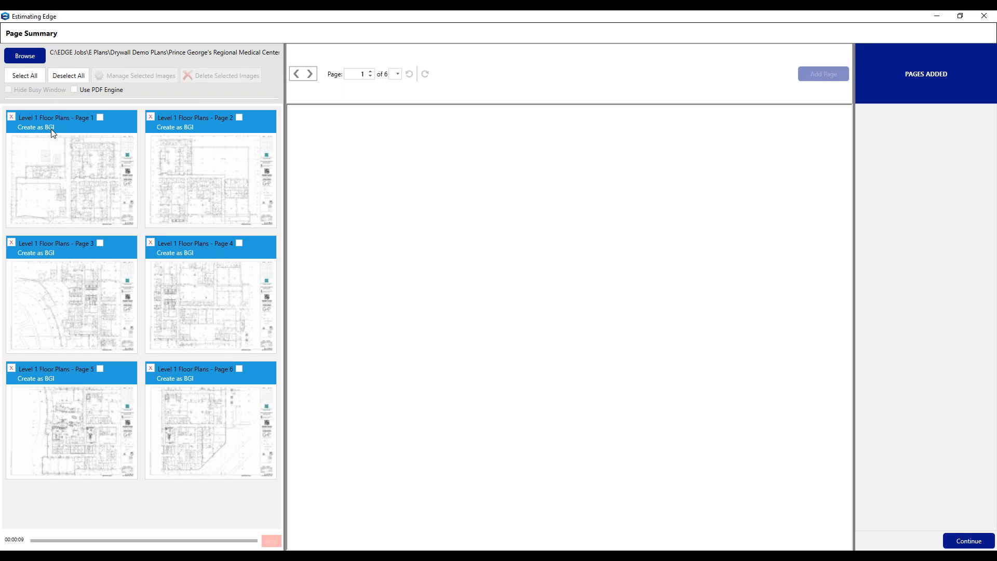
Step: Set all six floor plan images to Create Page at 1/8" scale and continue with the added pages
click(26, 77)
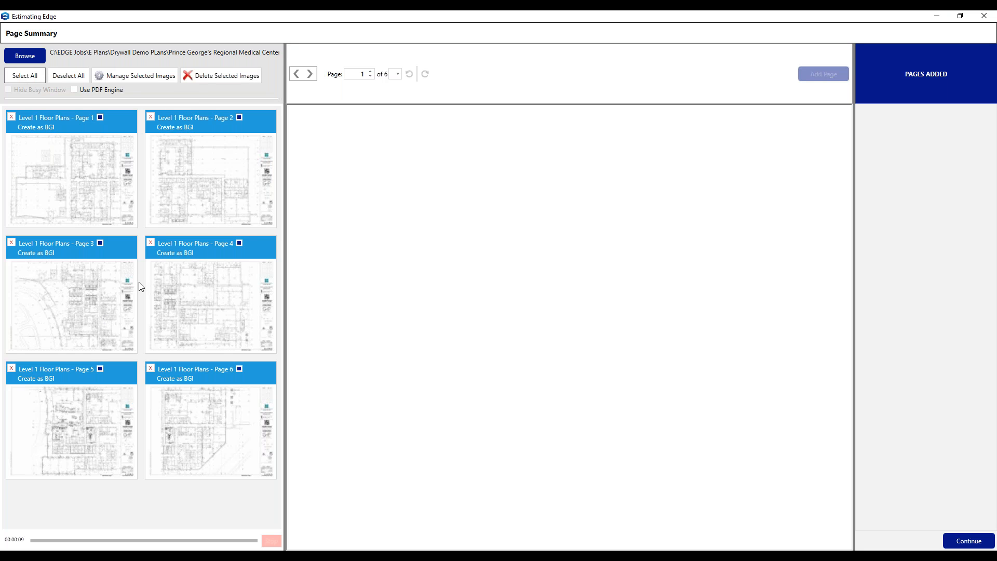
click(146, 75)
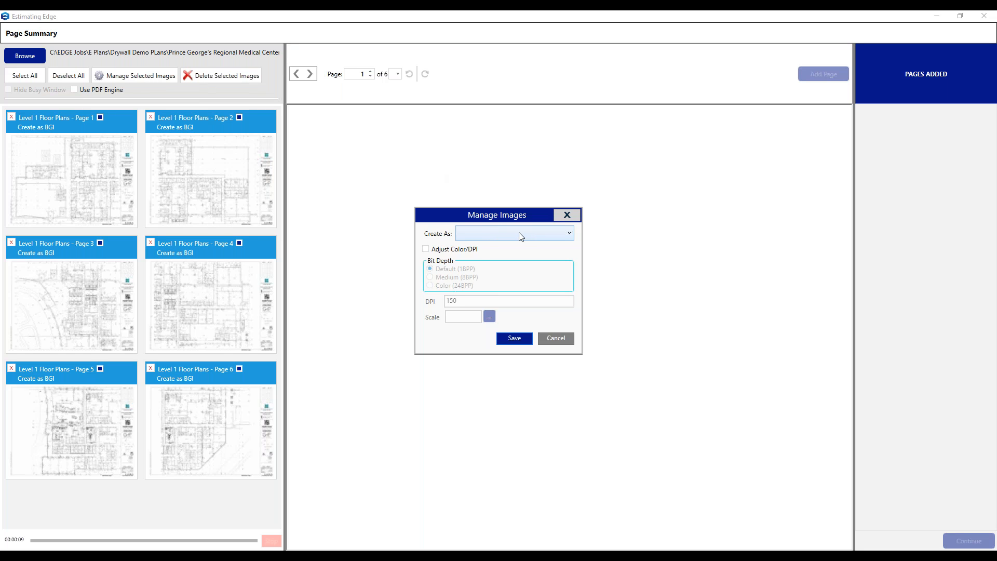
click(510, 232)
click(494, 248)
click(490, 318)
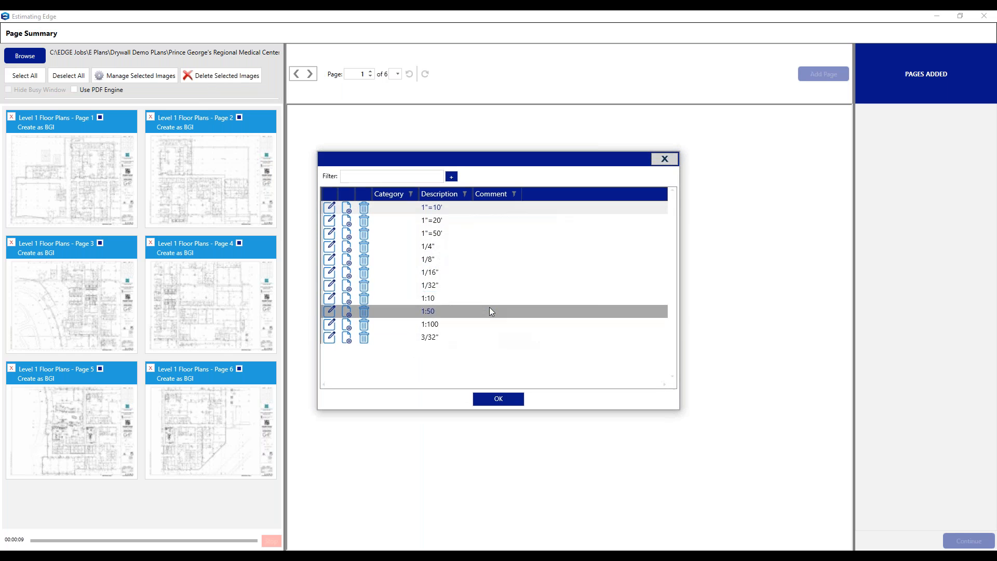
click(439, 259)
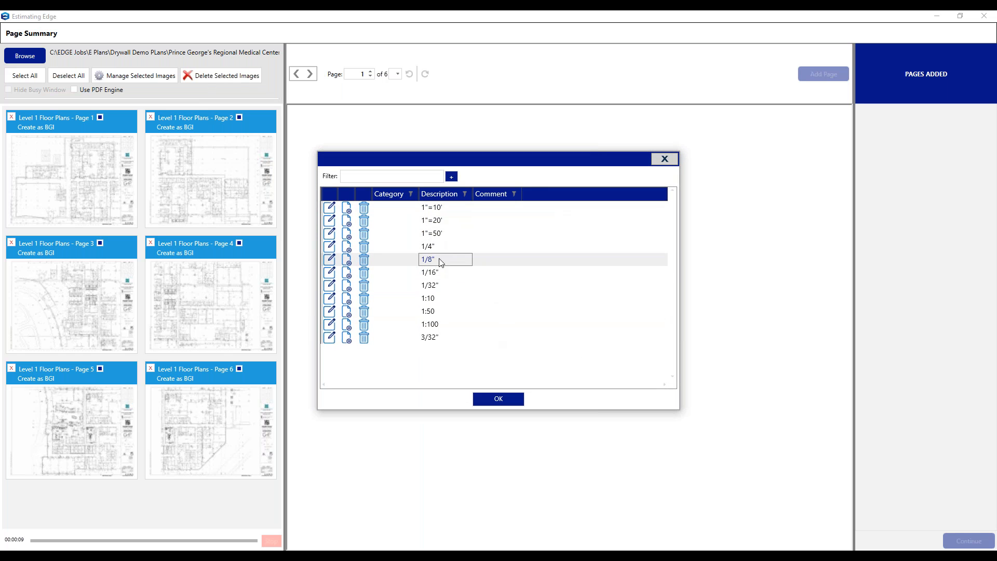
click(497, 399)
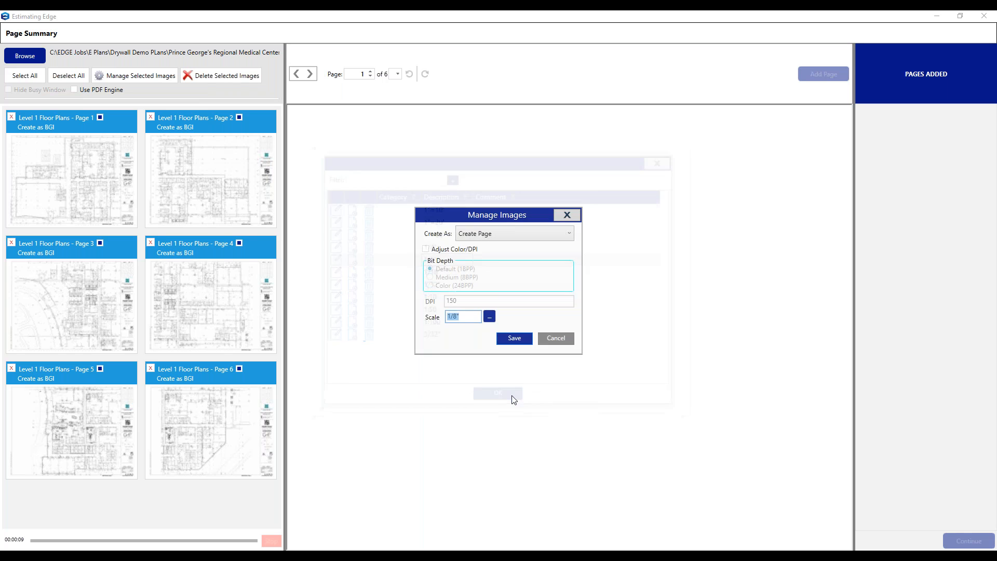
click(515, 342)
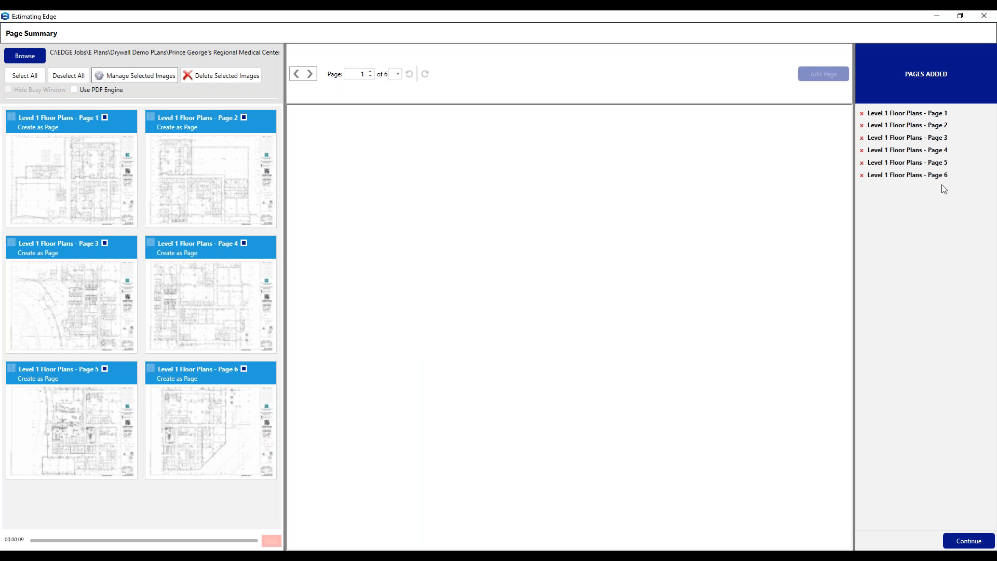
click(970, 541)
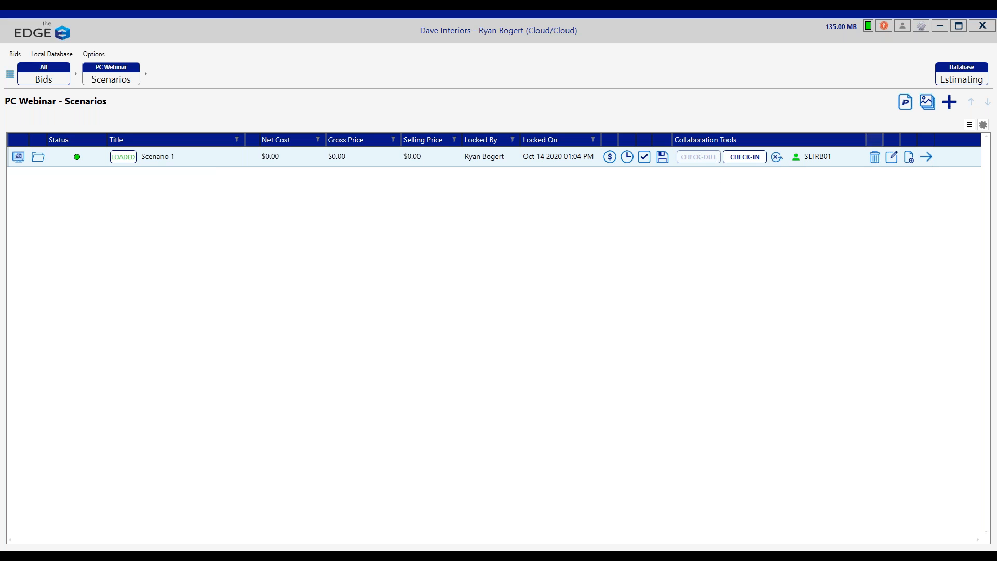
Step: Go into Section 1 of Scenario 1, check its floor plan pages, and open its Project Conditions page
click(930, 161)
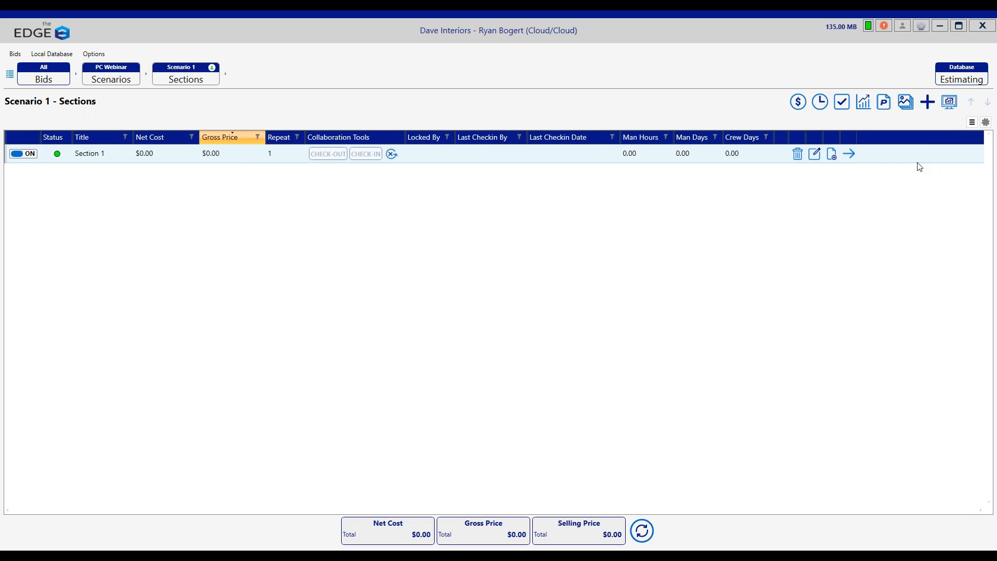
click(851, 155)
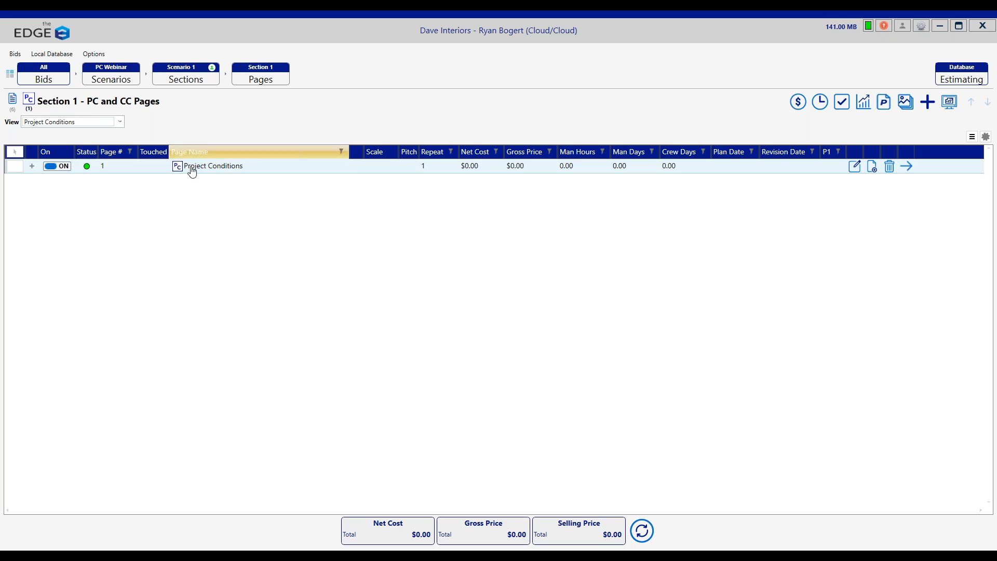
click(15, 102)
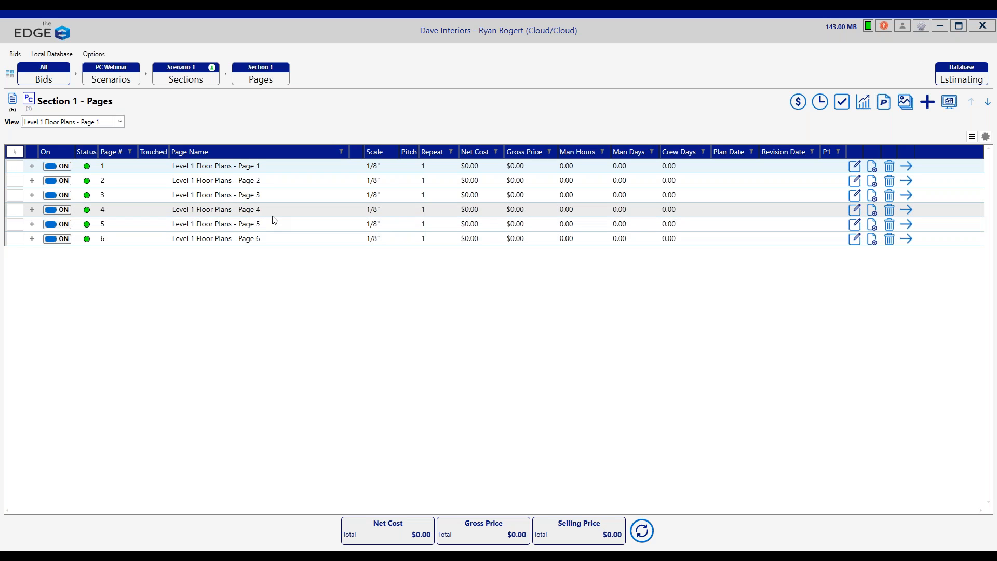
click(28, 100)
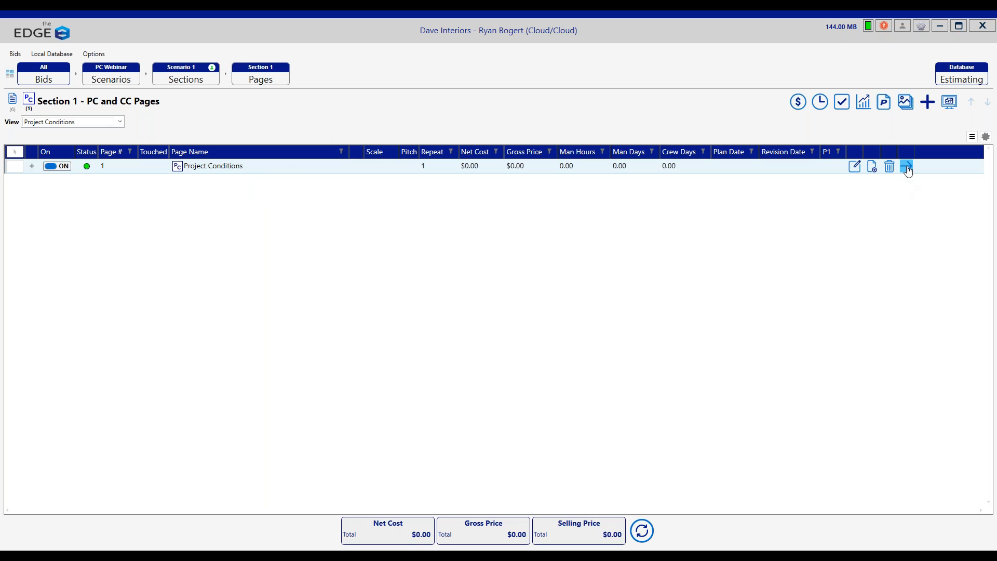
click(908, 168)
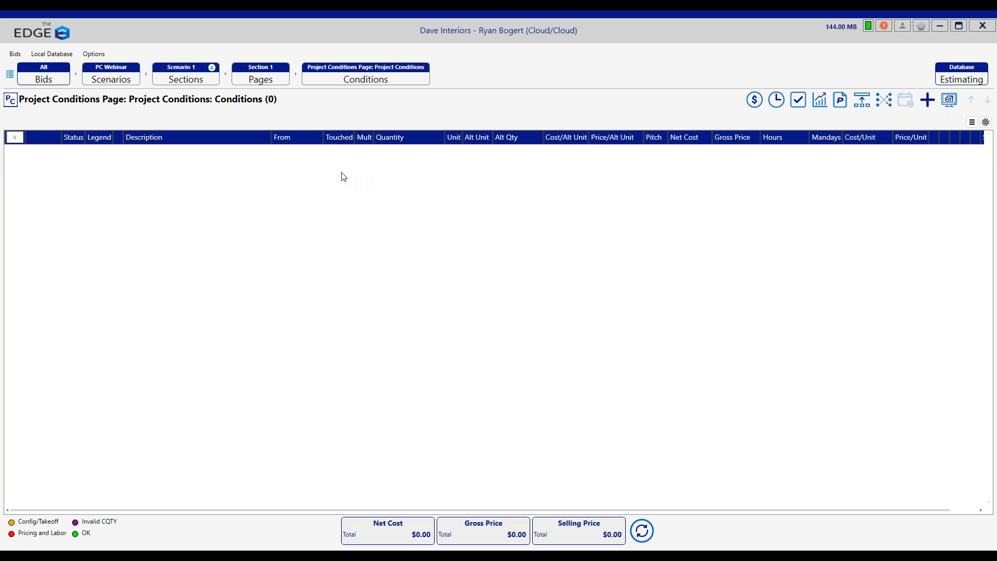
Step: Queue Interior Partition, Metal Furred Wall, 2 x 2 Column, Corner Bead and Door Bucks from the 003 DW Interior Walls and Counts group for the page
click(927, 101)
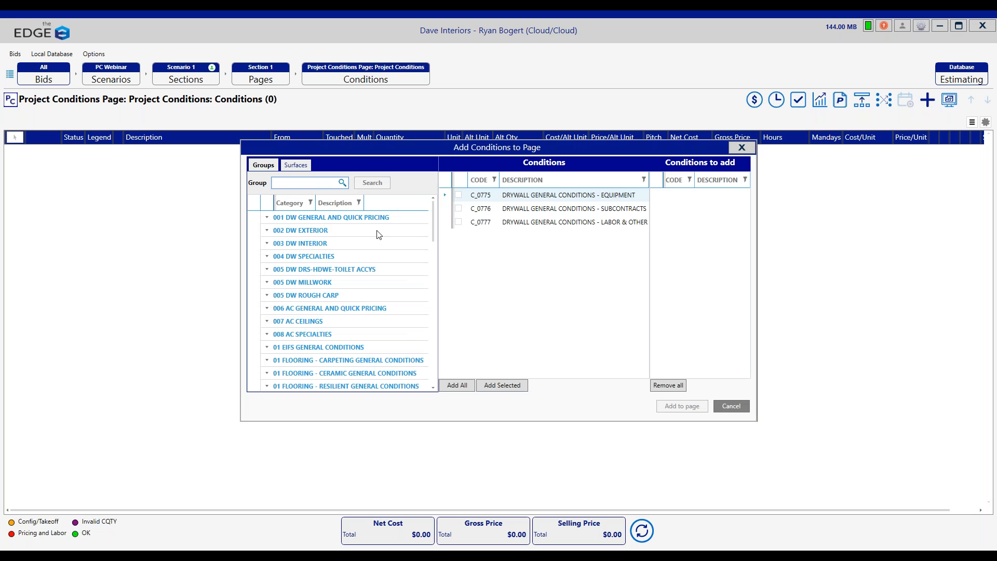
click(318, 246)
click(333, 257)
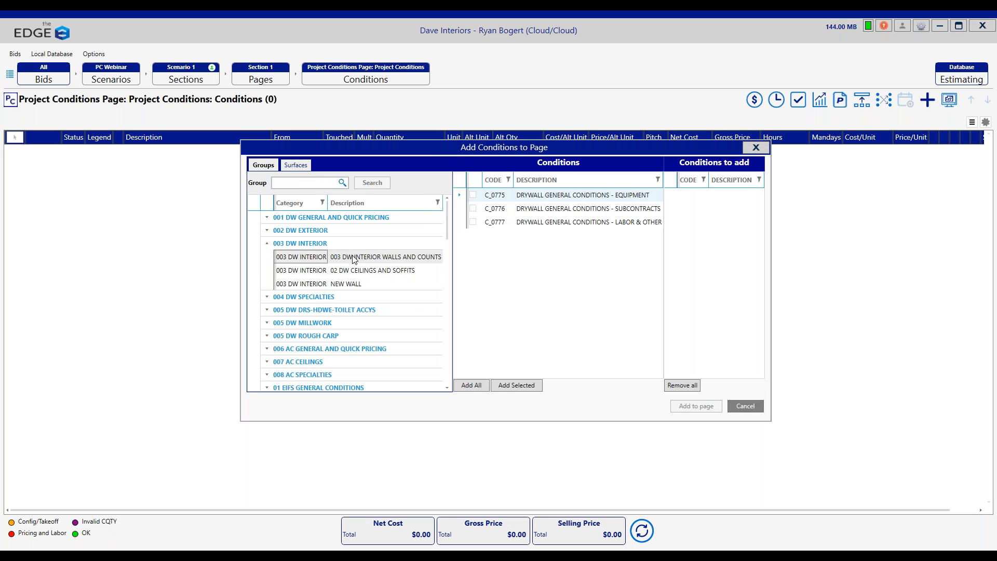
double_click(558, 197)
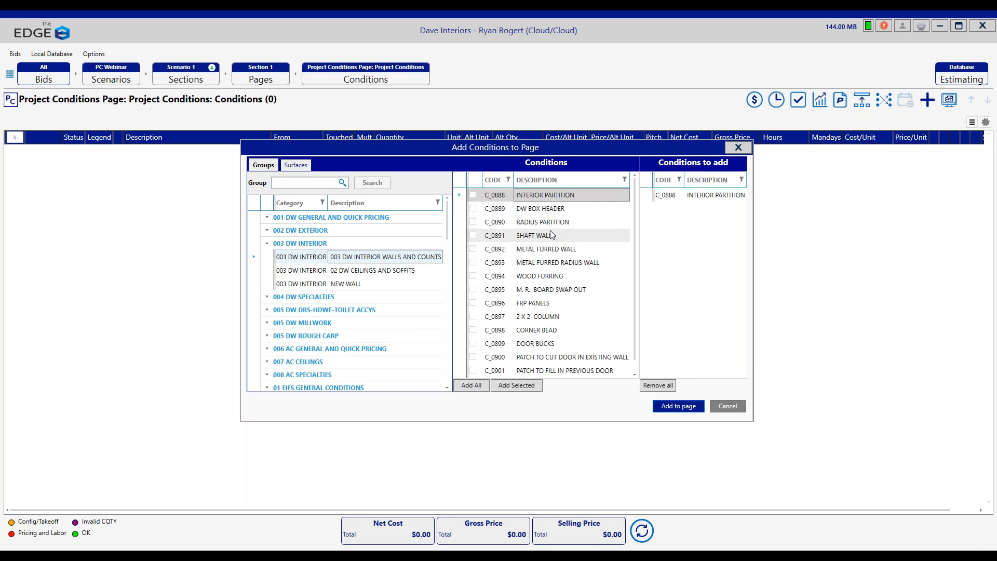
double_click(546, 250)
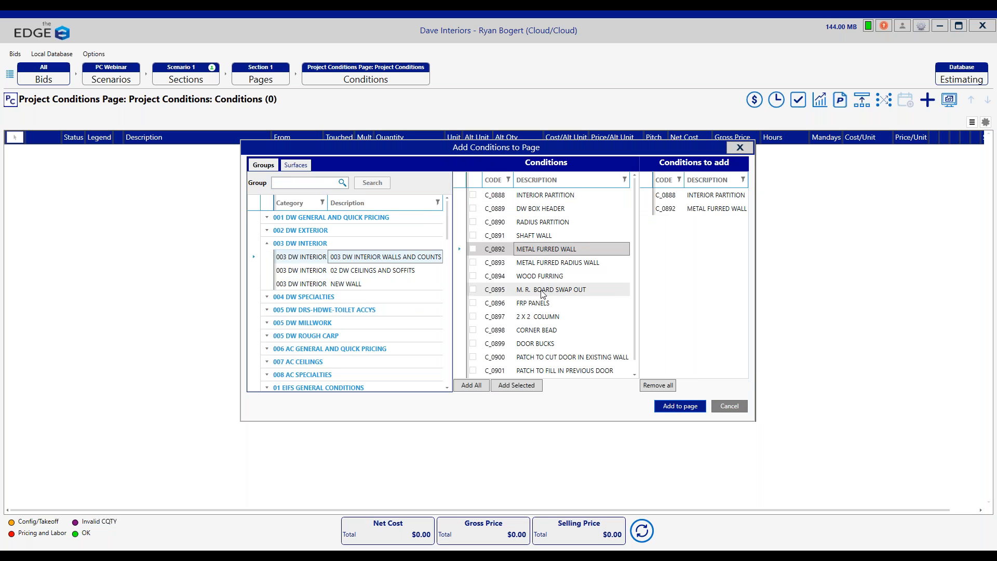
double_click(539, 318)
double_click(540, 331)
double_click(540, 343)
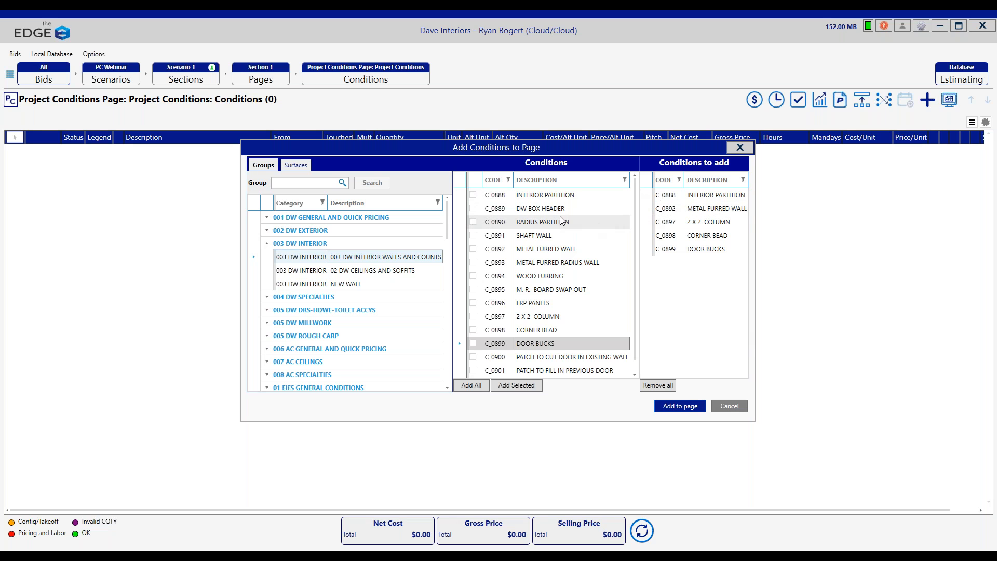
Step: Include all conditions from the 01 DW General Conditions group and add the queued conditions to the Project Conditions page
click(364, 219)
click(403, 233)
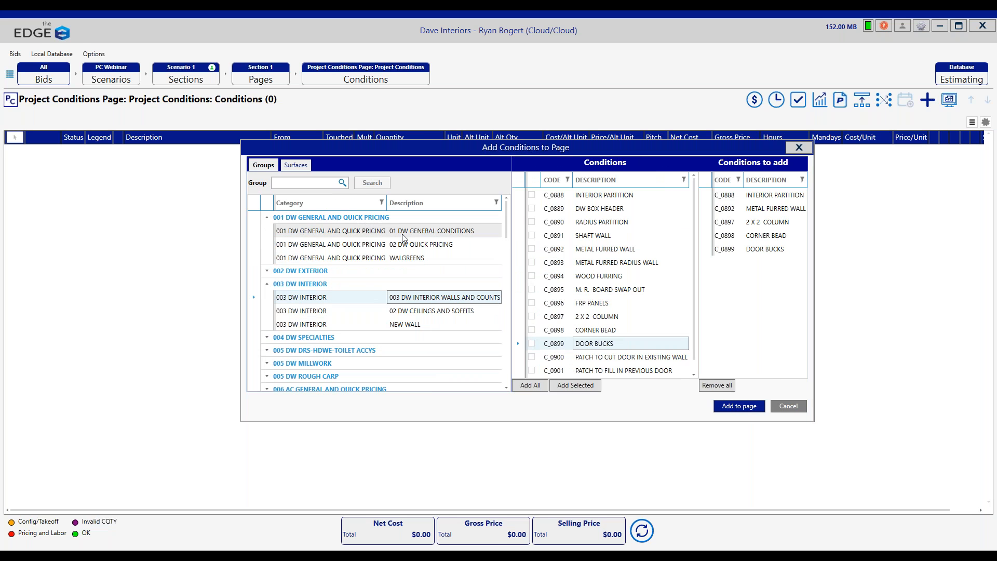
click(531, 385)
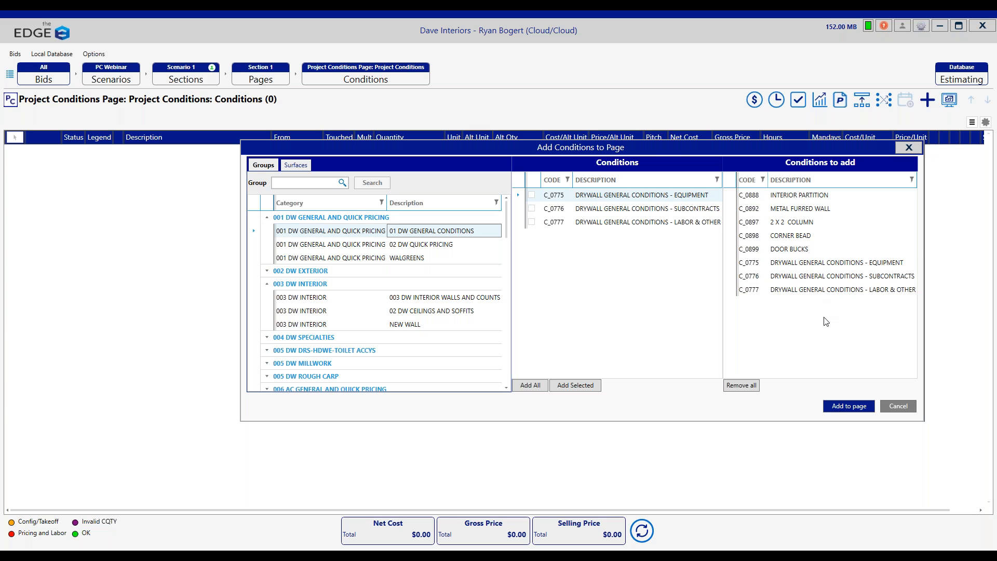
click(847, 410)
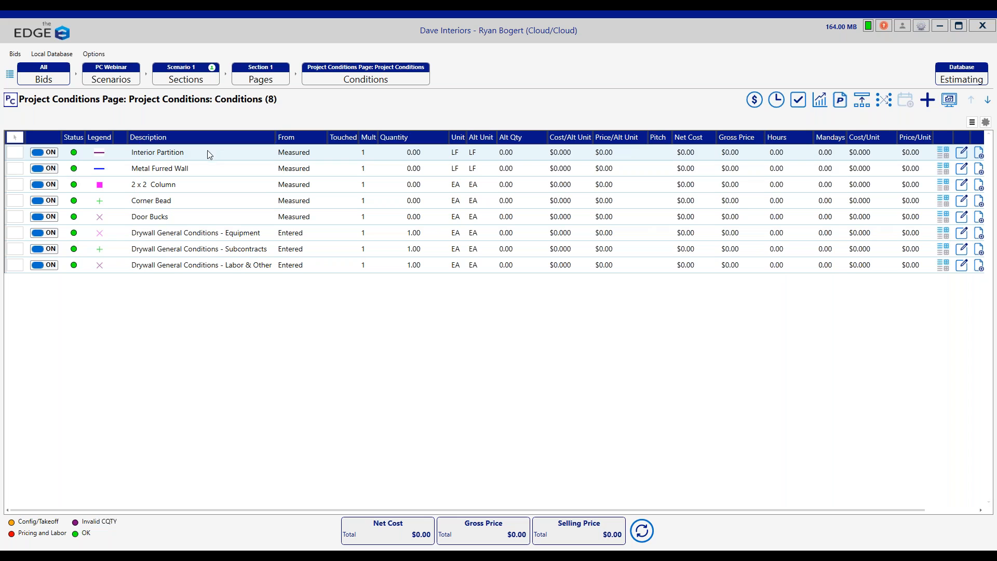
Step: Rename the Interior Partition condition to Wall Type A and save its properties
double_click(207, 151)
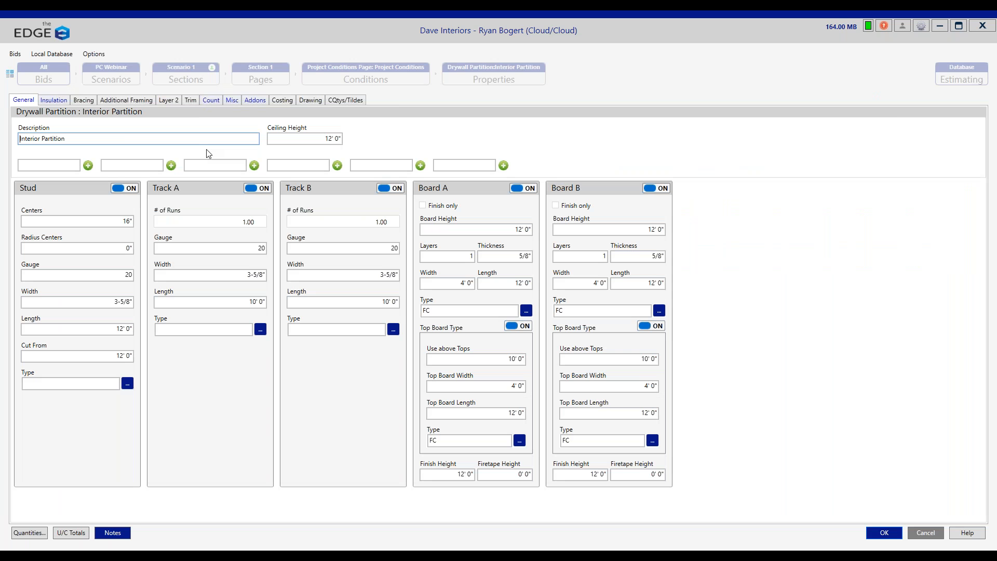
triple_click(28, 138)
text(Wall Type A)
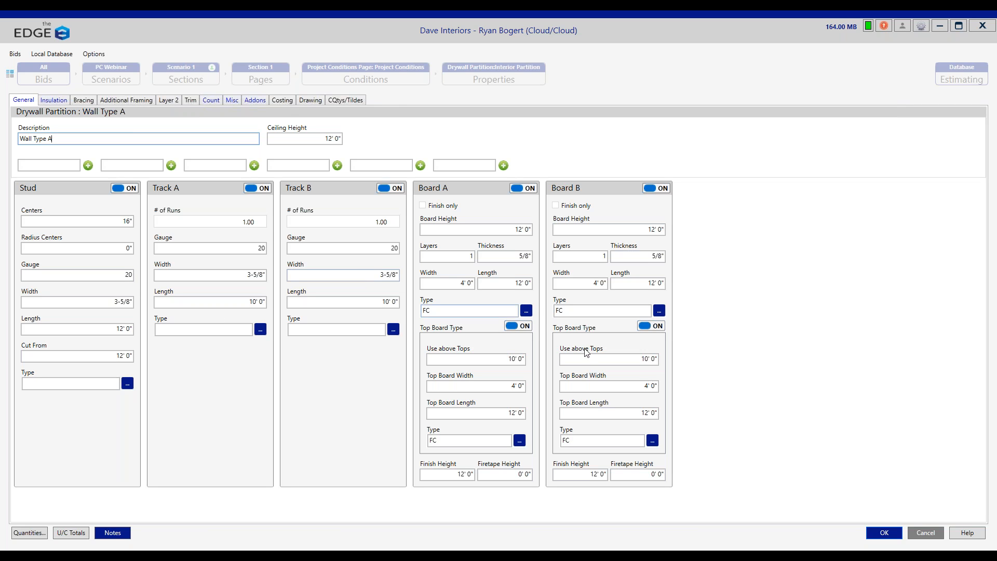
click(879, 534)
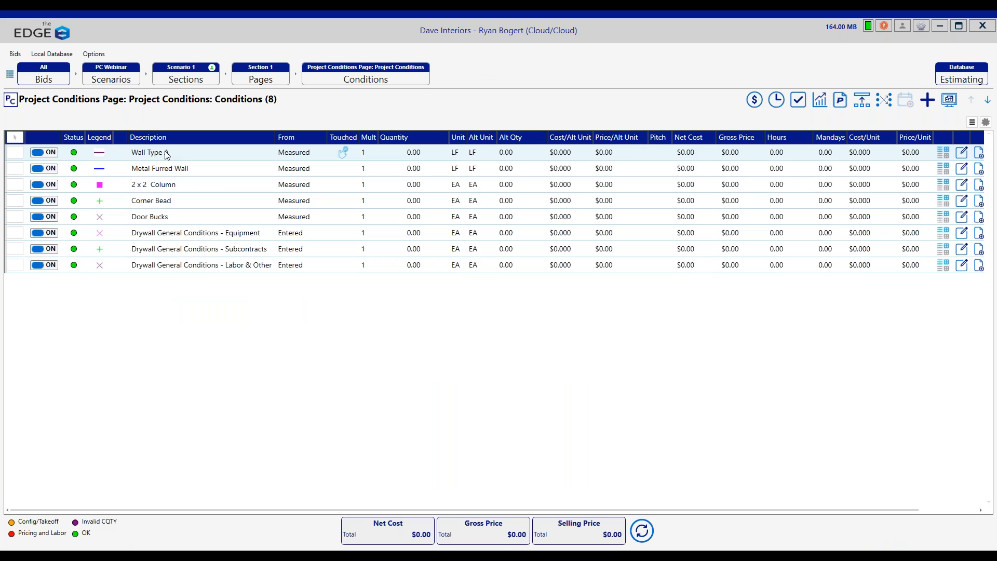
Step: Copy the Wall Type A condition with its details and name the copy Wall Type B
click(167, 155)
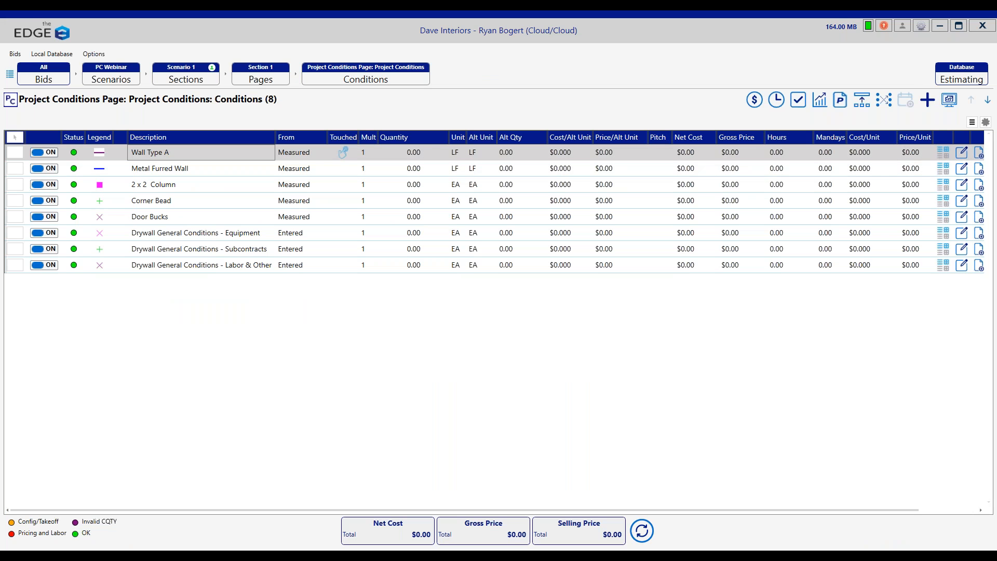
click(979, 153)
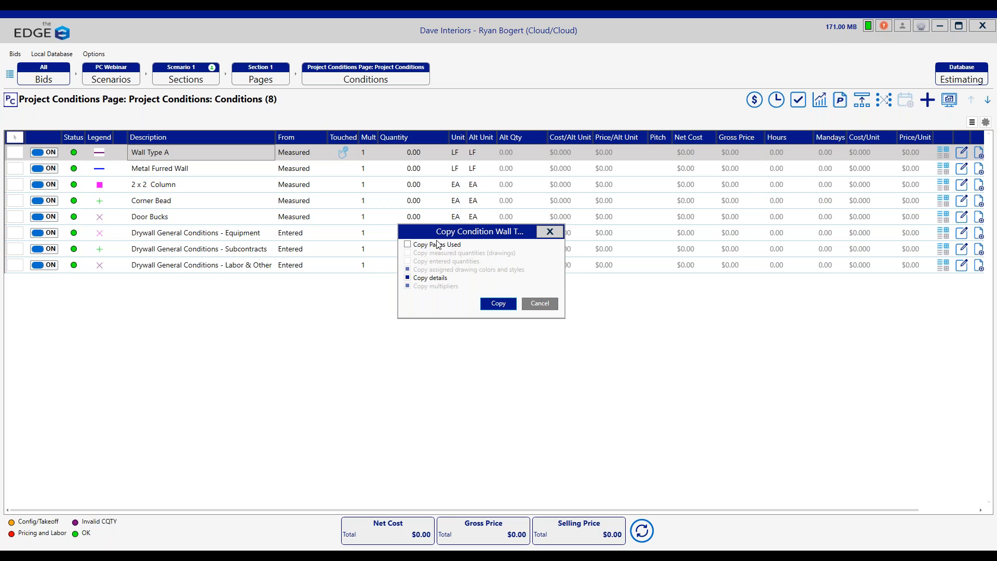
click(510, 305)
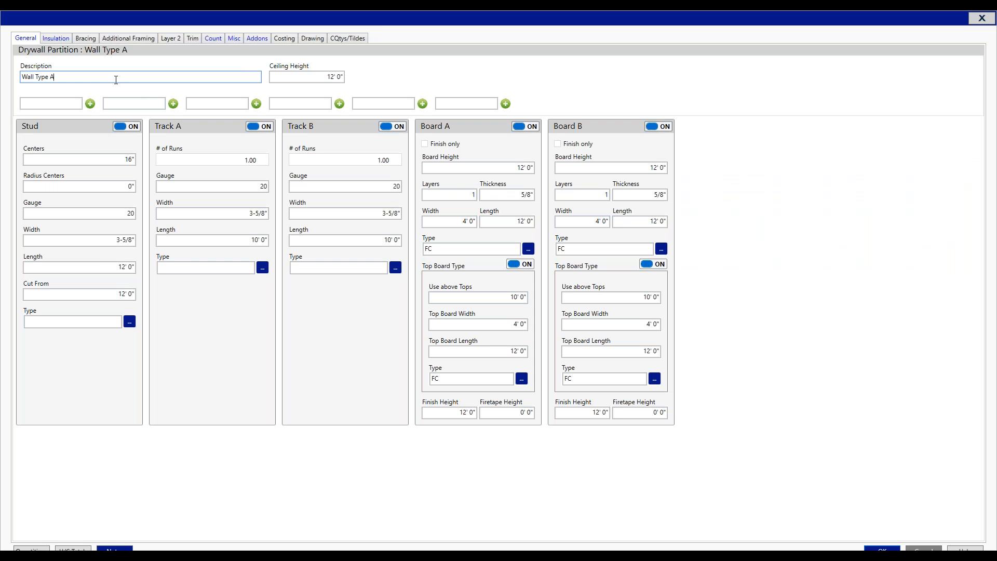
key(BackSpace)
text(B)
Step: Set Wall Type B's stud gauge to 25 and stud length to 10', and save the condition
click(110, 209)
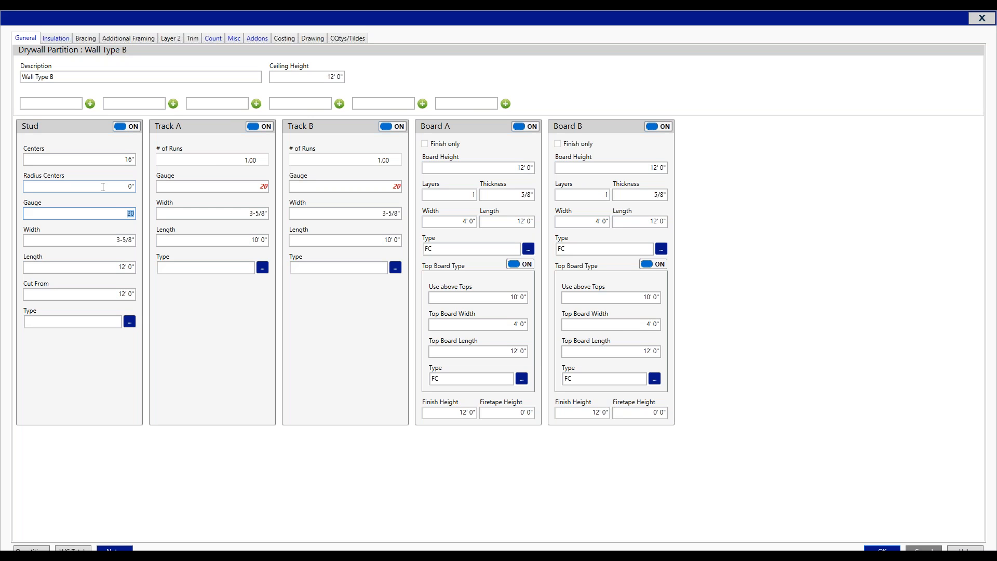
text(25)
key(Tab)
key(Tab)
text(10)
key(Tab)
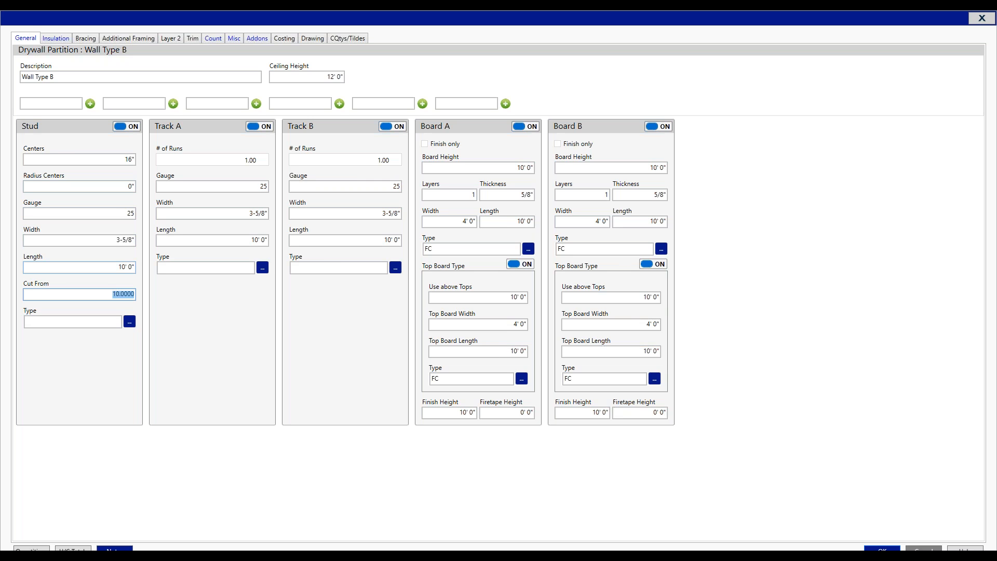
click(883, 549)
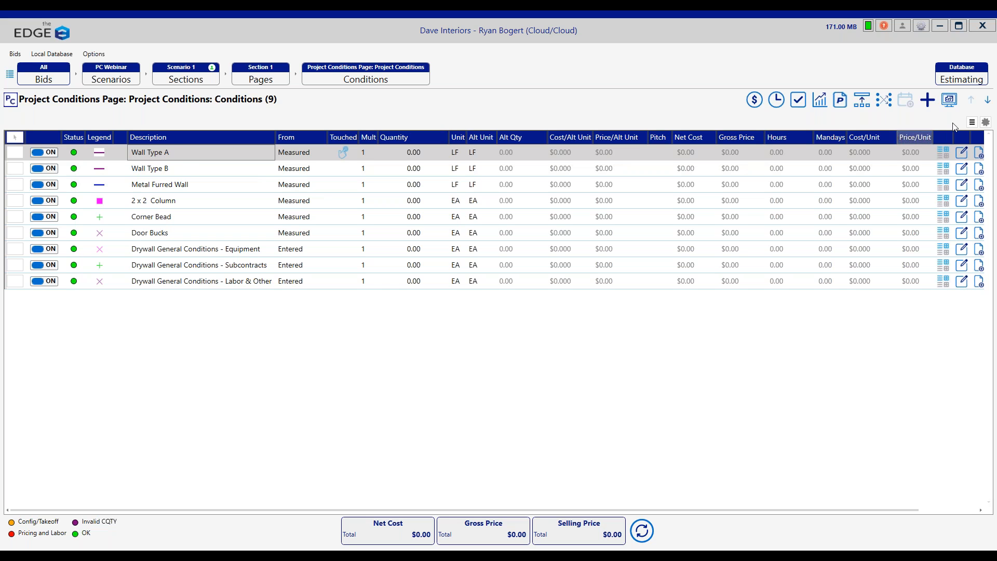
Step: Open the takeoff workspace, look at the Level 1 Floor Plans - Page 1 drawing in the page view, and return to Project Conditions
click(952, 99)
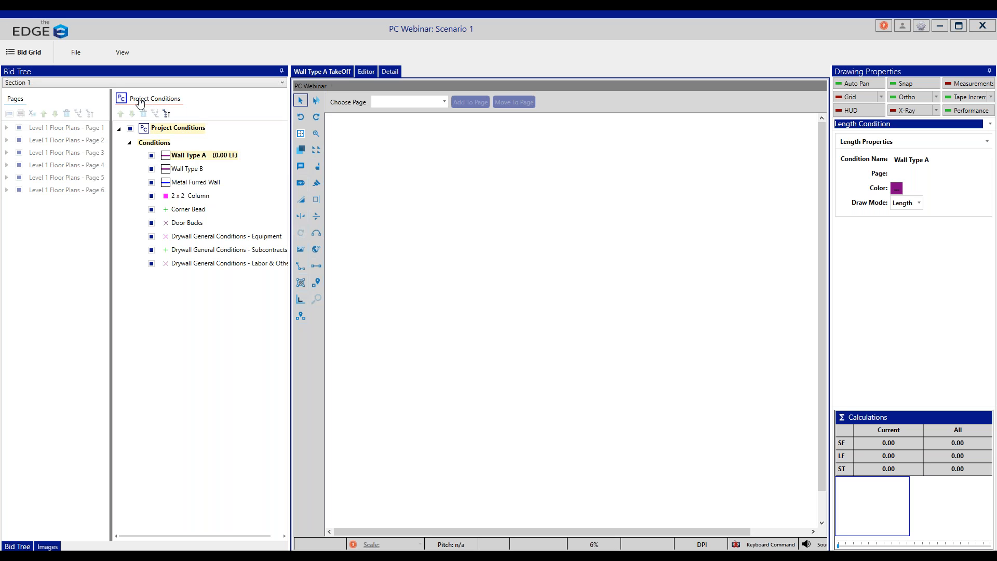
click(15, 101)
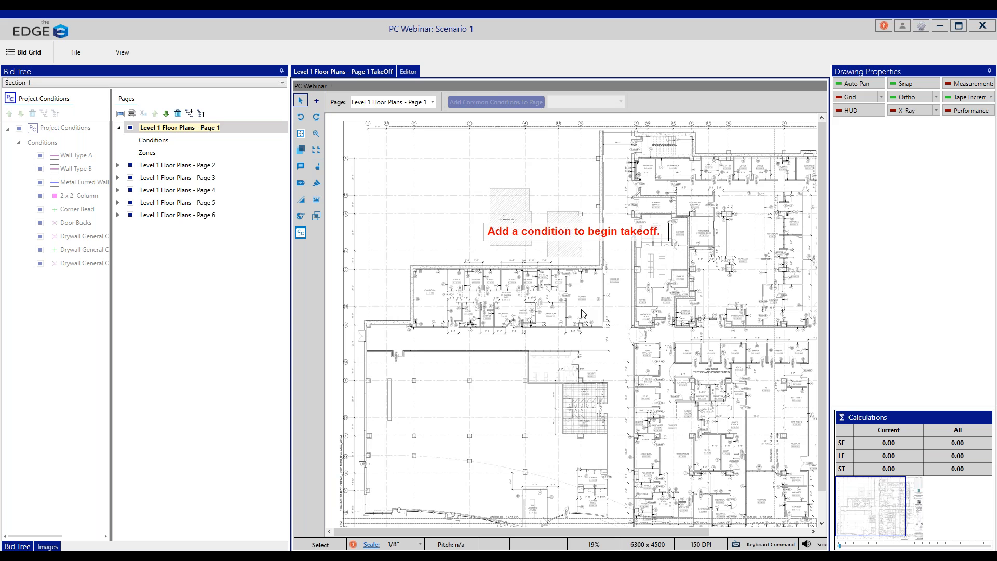
click(33, 96)
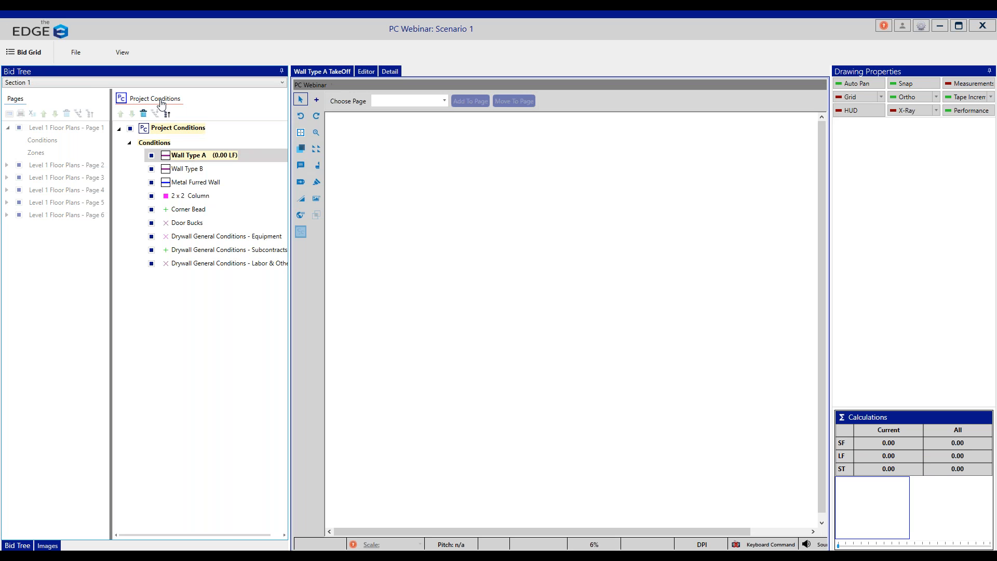
Step: Select the Wall Type A condition and choose Level 1 Floor Plans - Page 1 for its takeoff
click(200, 157)
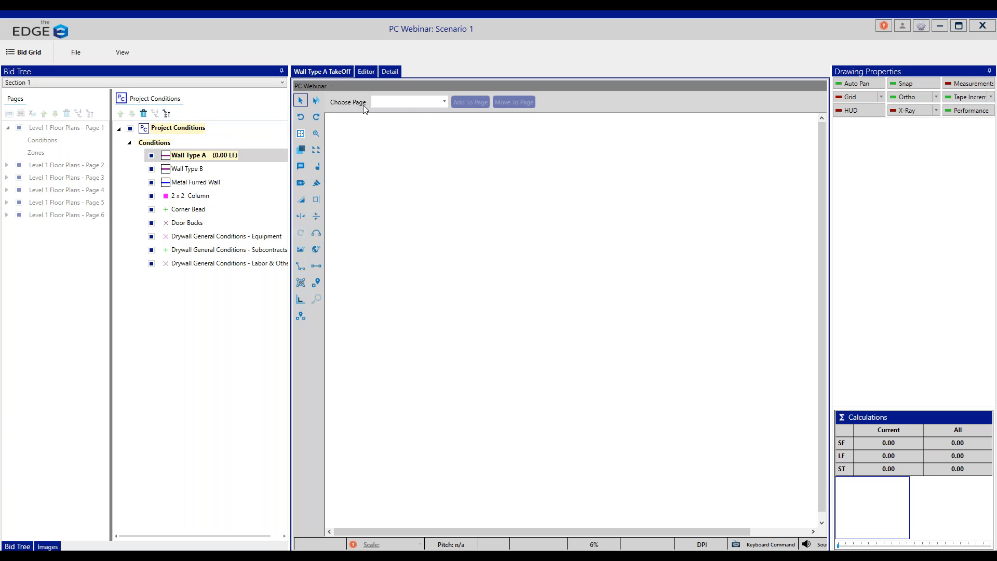
click(445, 104)
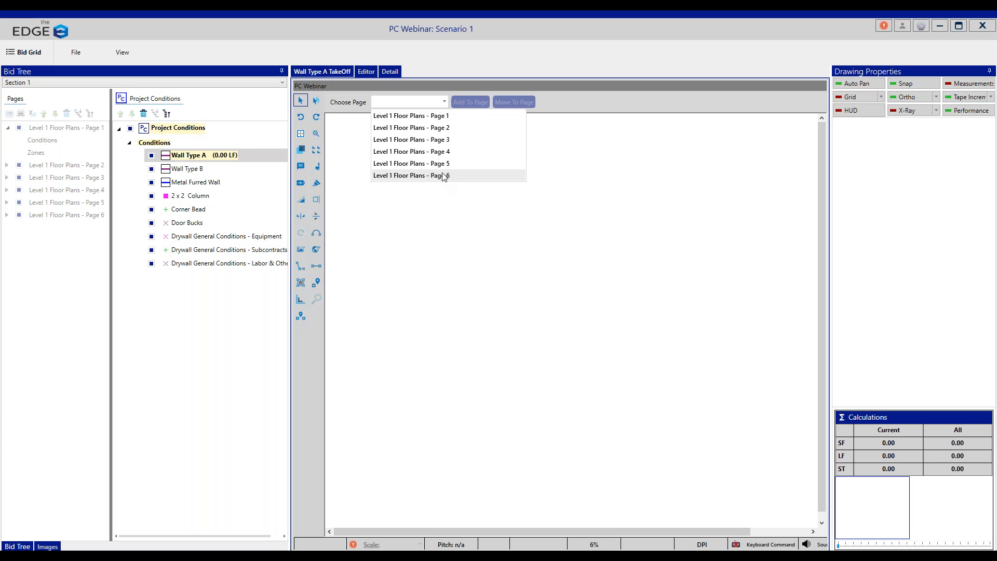
click(449, 118)
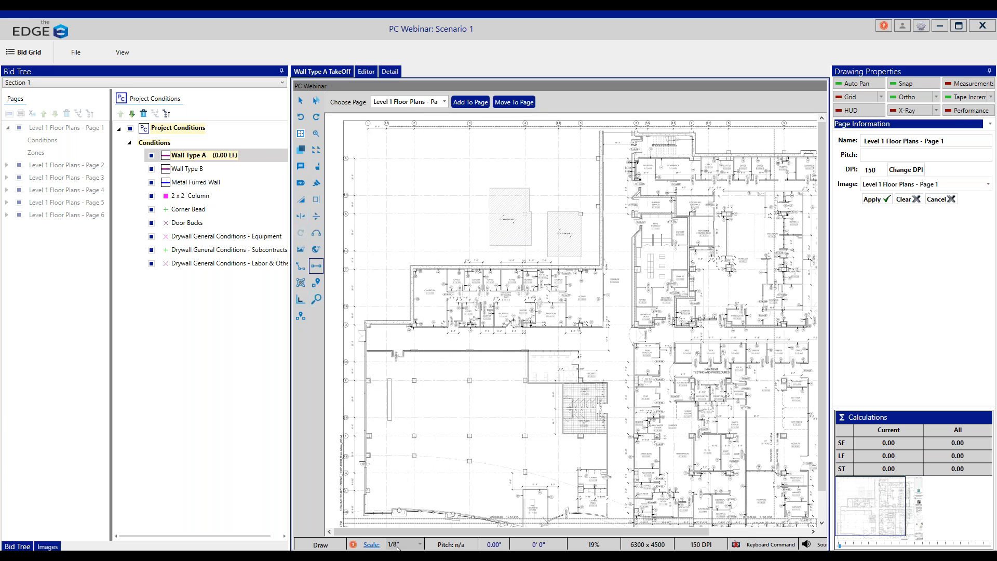
Step: Draw a Wall Type A segment about 32' 6" long along the wall between the large west classroom and the offices
scroll(588, 326, down, 1)
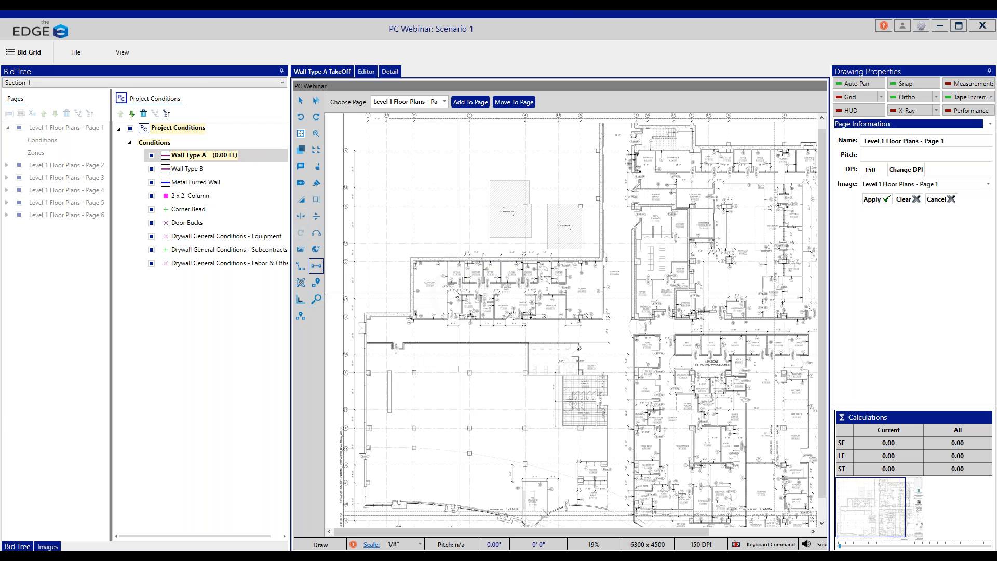
scroll(483, 325, up, 2)
scroll(512, 340, up, 4)
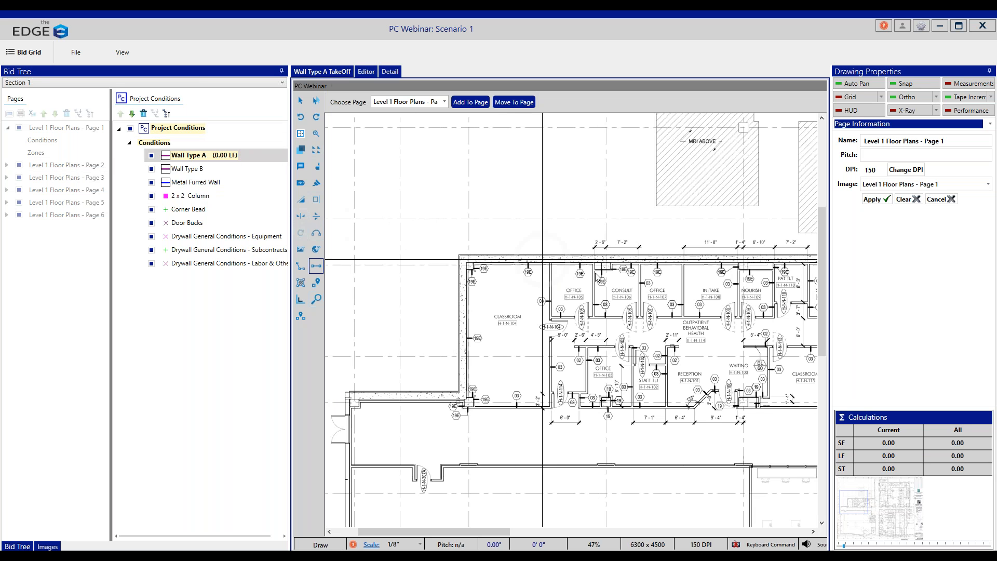
click(551, 266)
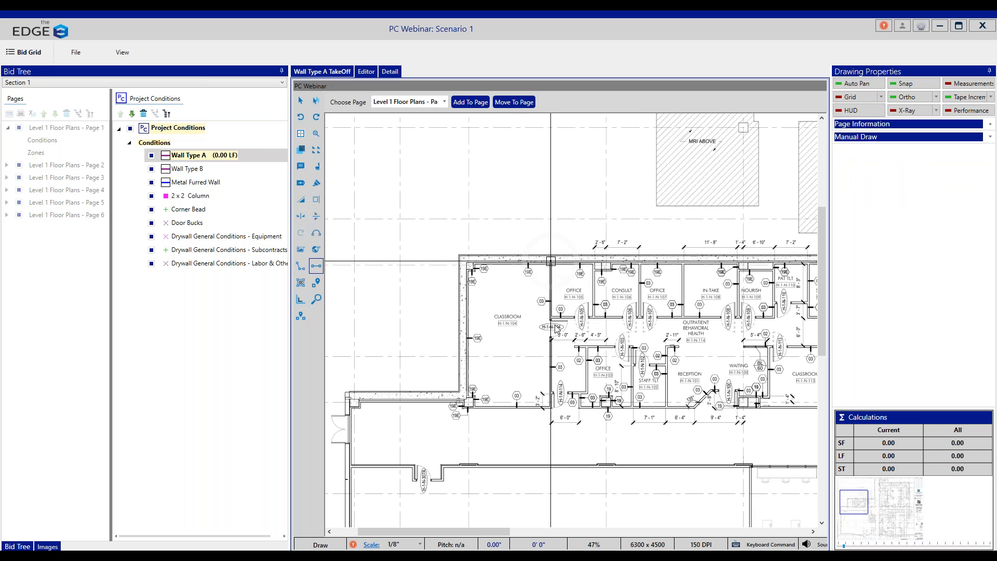
double_click(551, 411)
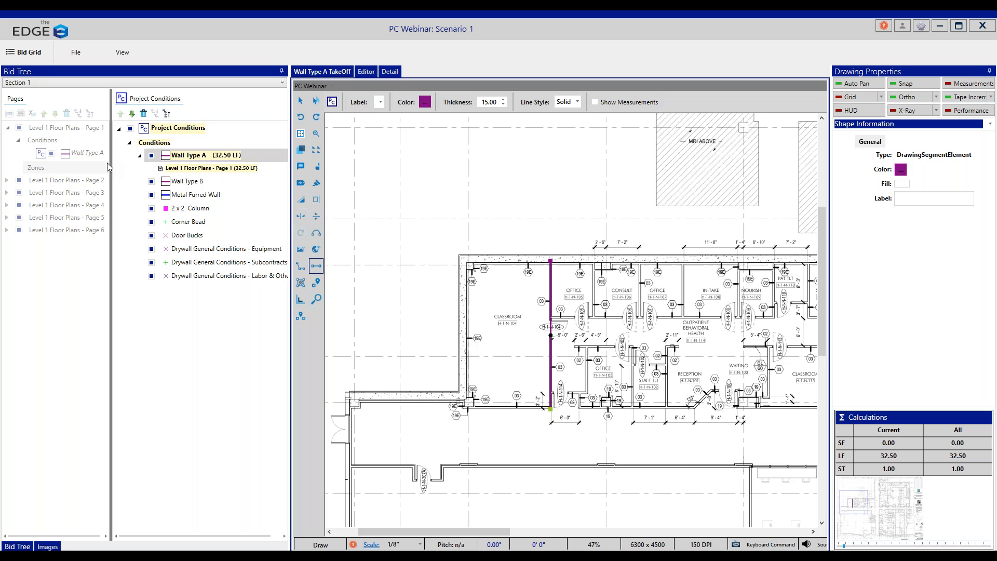
Step: Draw five more Wall Type A segments, each about 12' long, along the partitions separating the Office, Consult, Office, In-Take, Nourish and Pat Tlt rooms
click(594, 263)
double_click(593, 317)
click(640, 263)
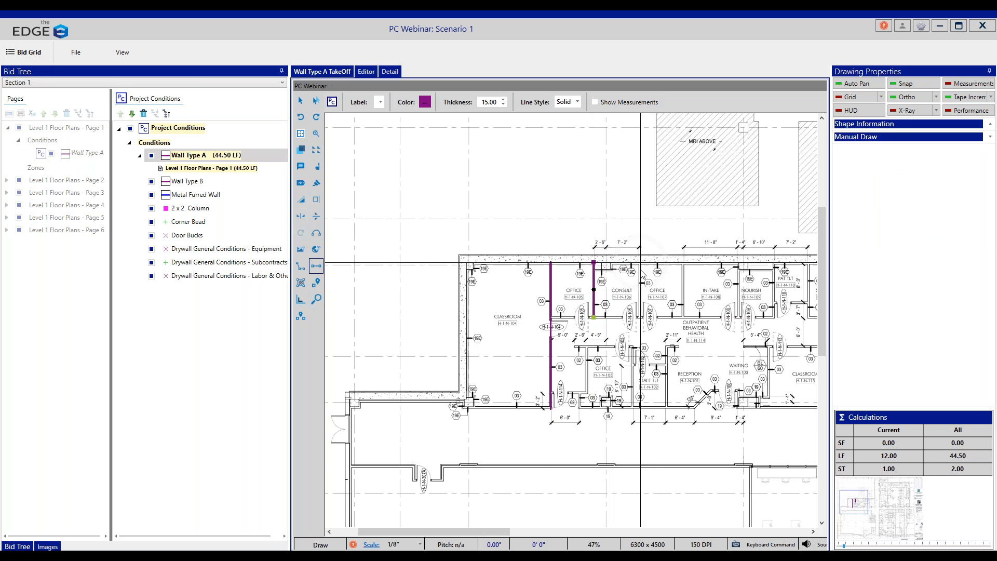
double_click(641, 317)
click(683, 263)
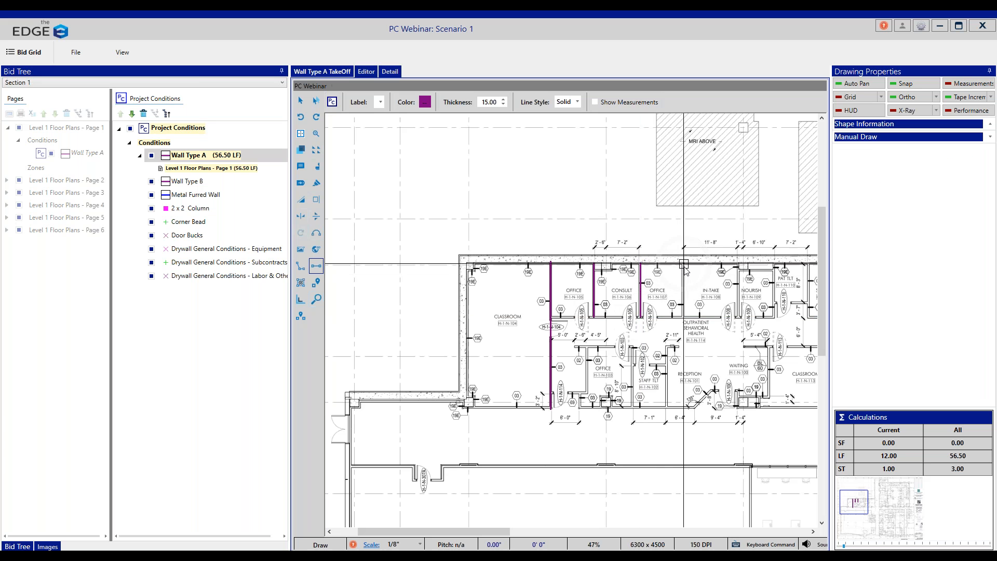
double_click(684, 317)
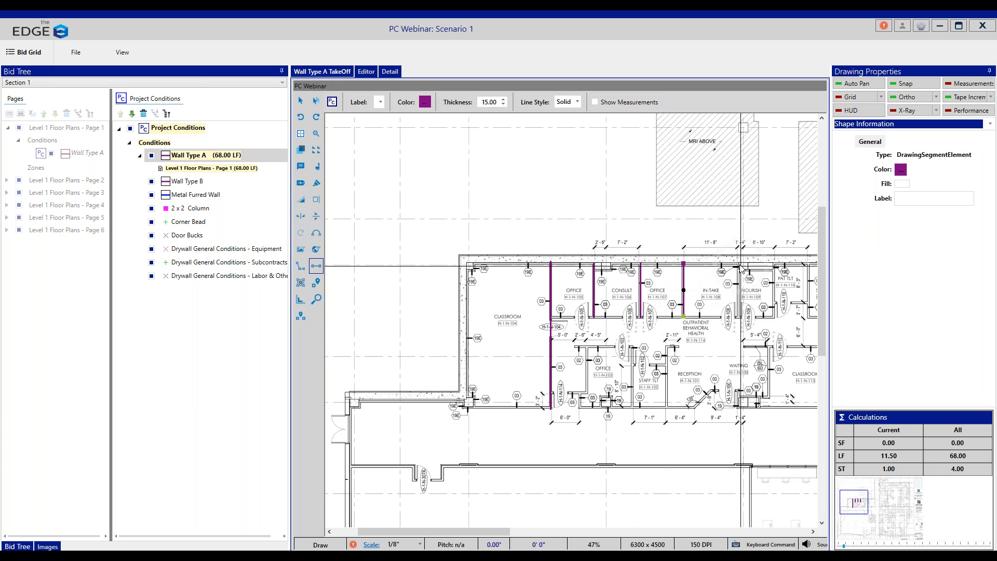
click(738, 264)
double_click(738, 317)
click(777, 263)
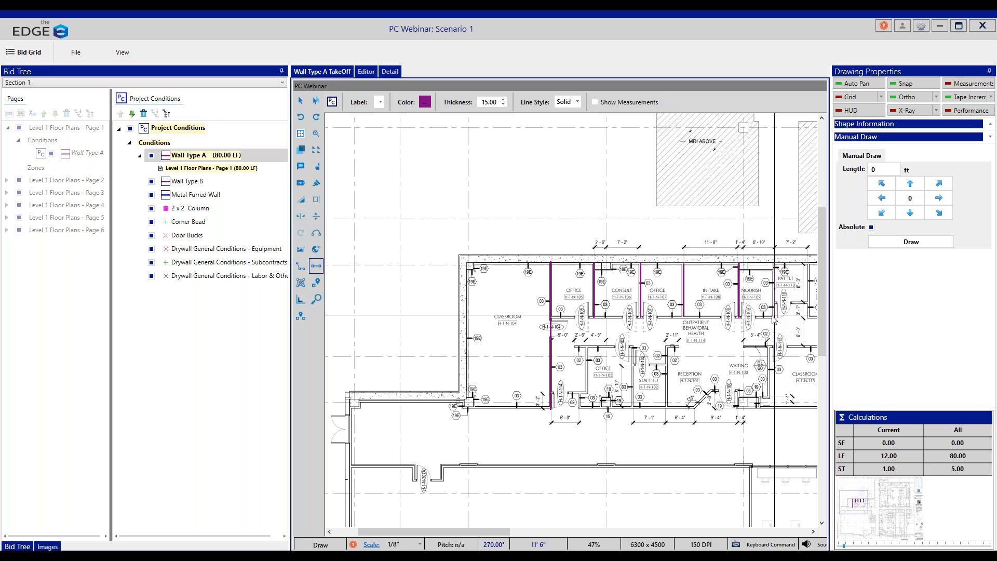
double_click(775, 317)
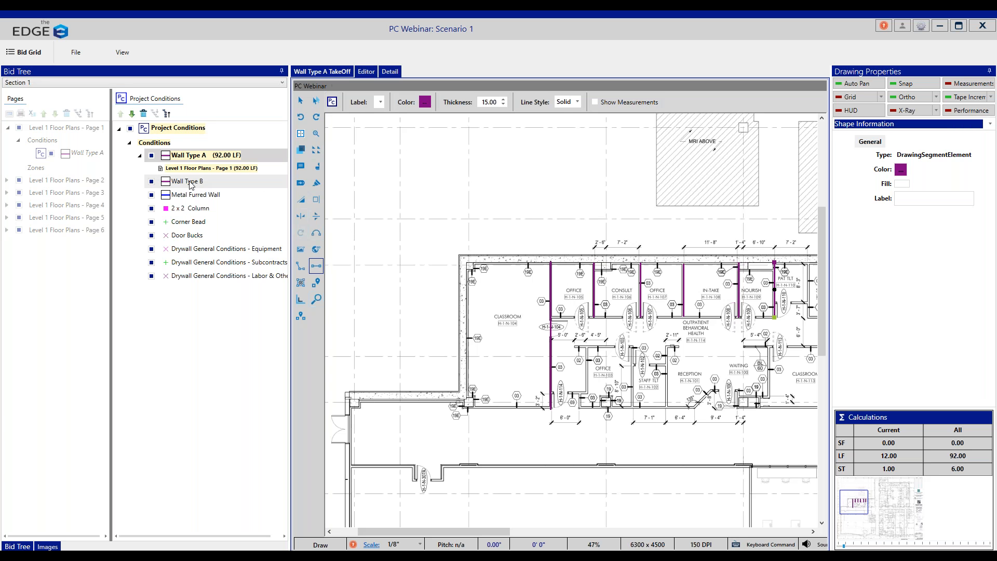
Step: Draw Wall Type B about 103' 6" along the suite's lower corridor wall and about 32' up the Activity room's outer wall
click(188, 181)
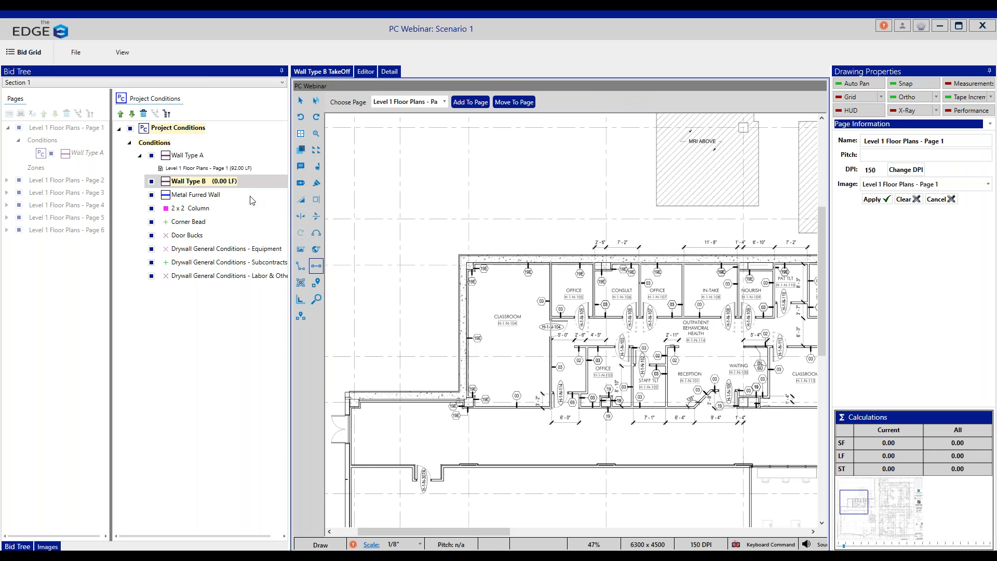
click(464, 408)
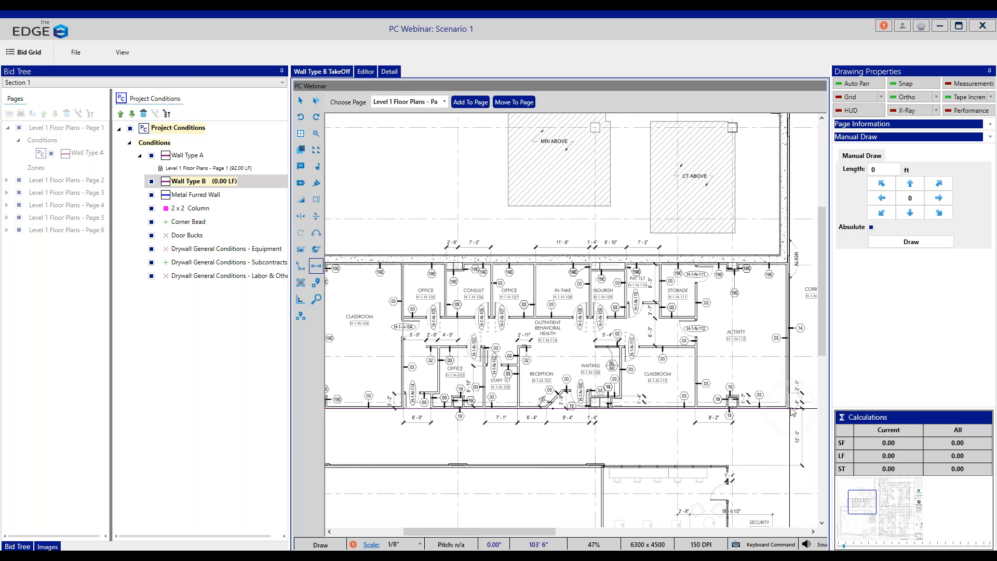
double_click(792, 410)
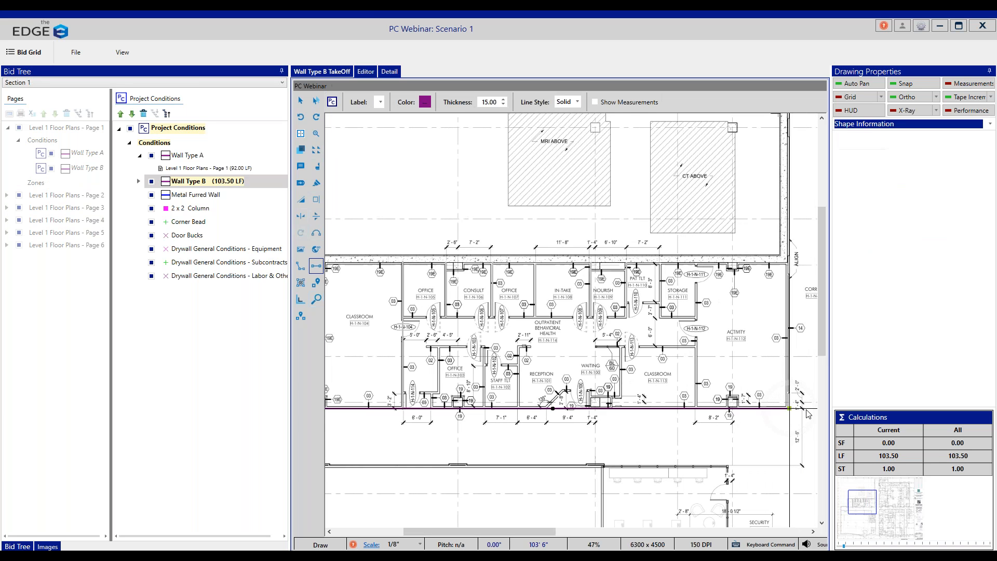
click(789, 262)
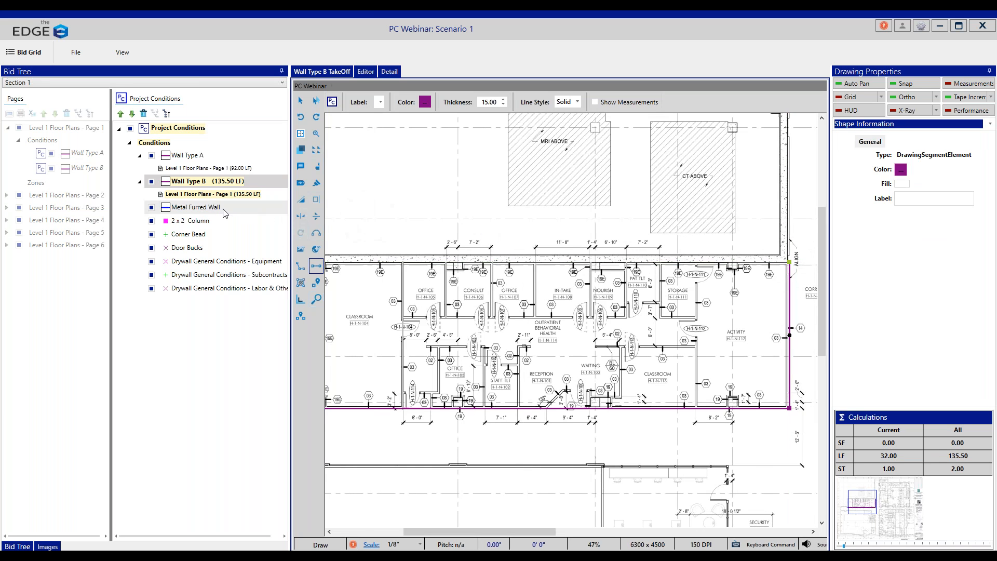
Step: Draw the Metal Furred Wall about 103' long along the inside of the suite's upper exterior wall
click(206, 208)
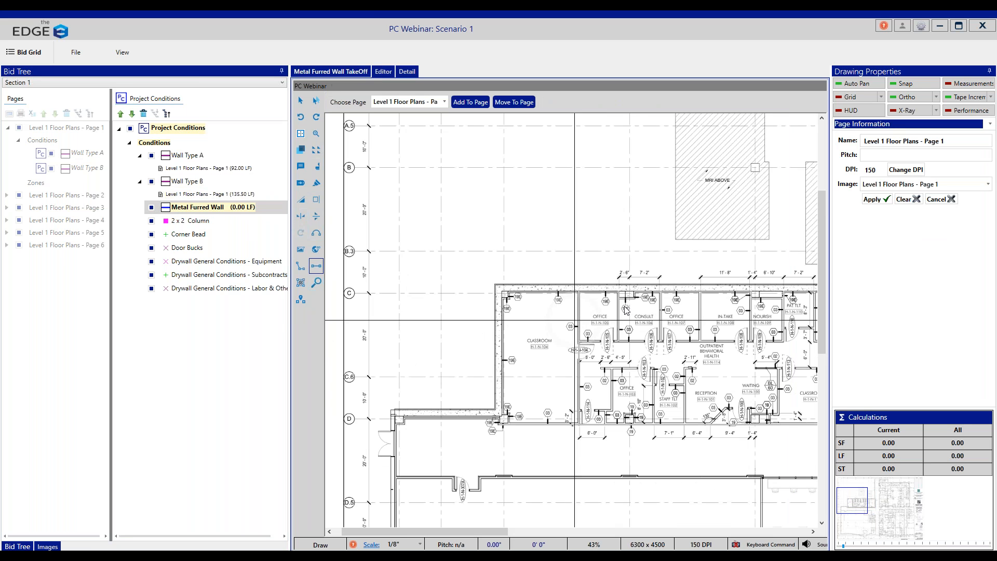
click(510, 291)
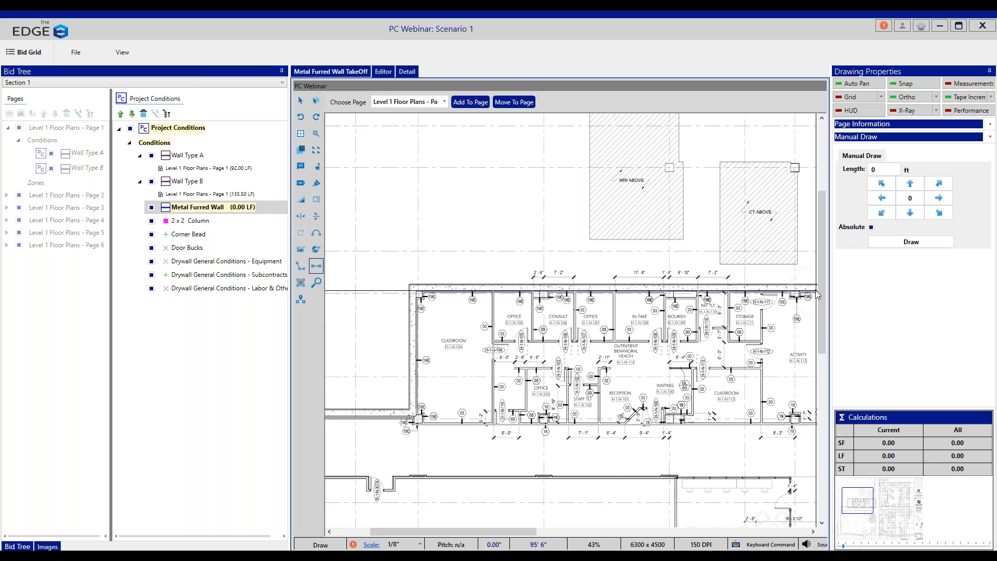
click(794, 294)
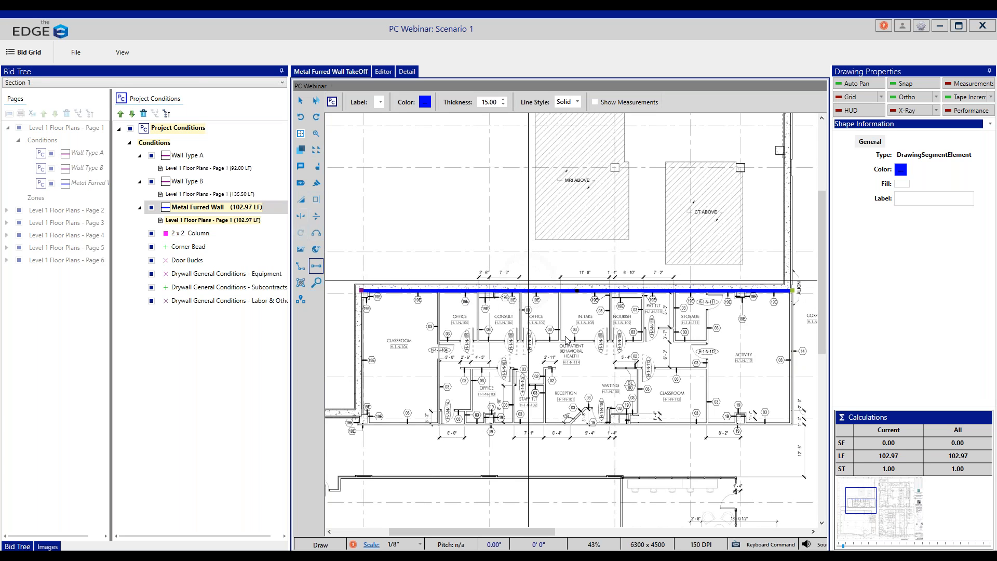
Step: Count two 2 x 2 Column items, at the upper and lower columns of the Activity room
click(190, 233)
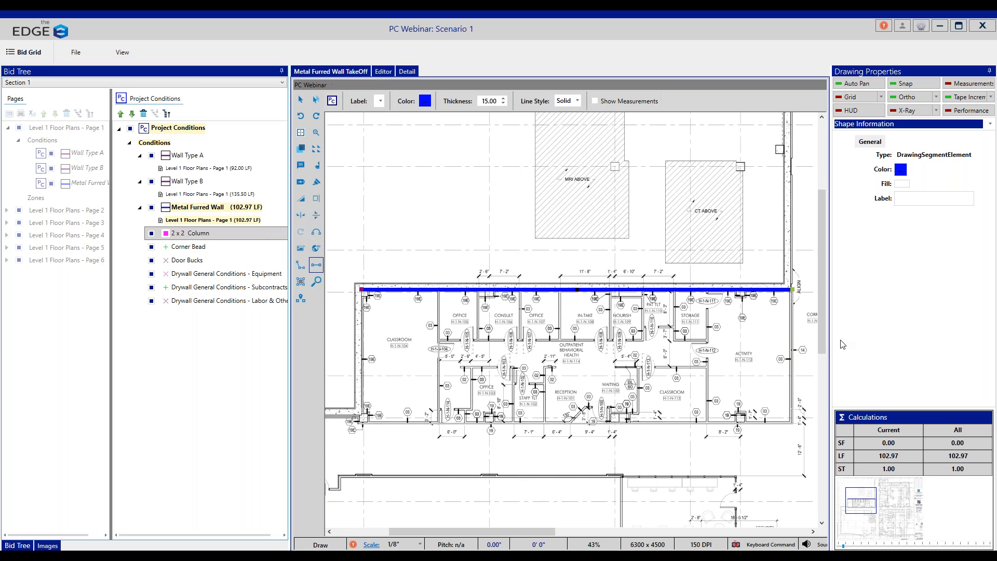
click(739, 295)
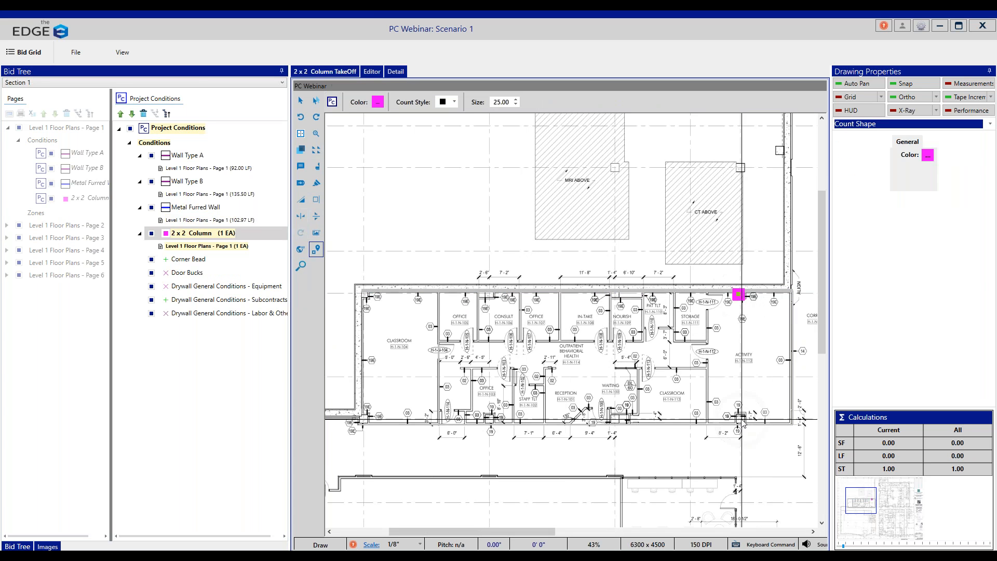
click(741, 418)
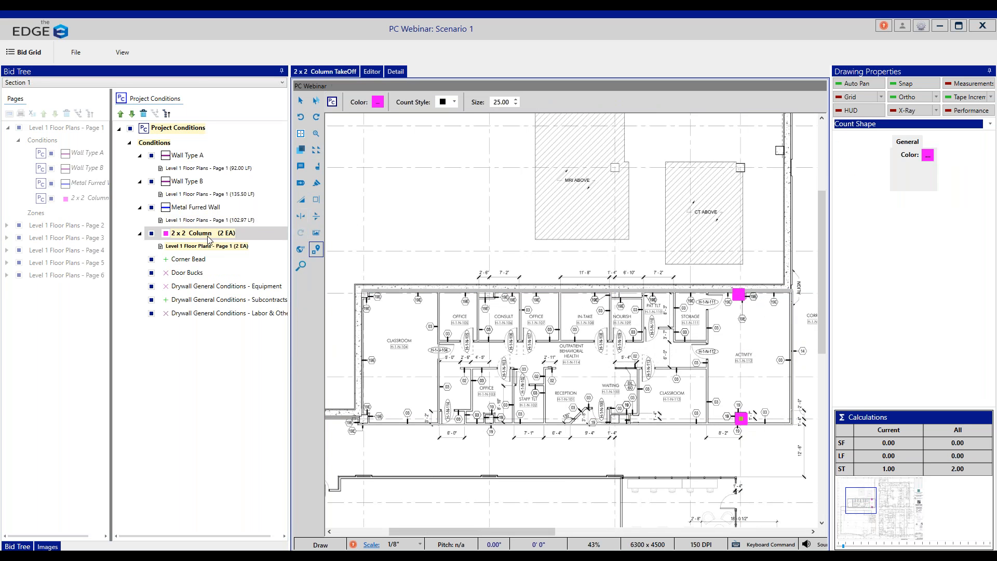
Step: Count two Corner Bead items, at the Activity room's lower outer corner and at the wall end below Storage
click(189, 260)
click(785, 425)
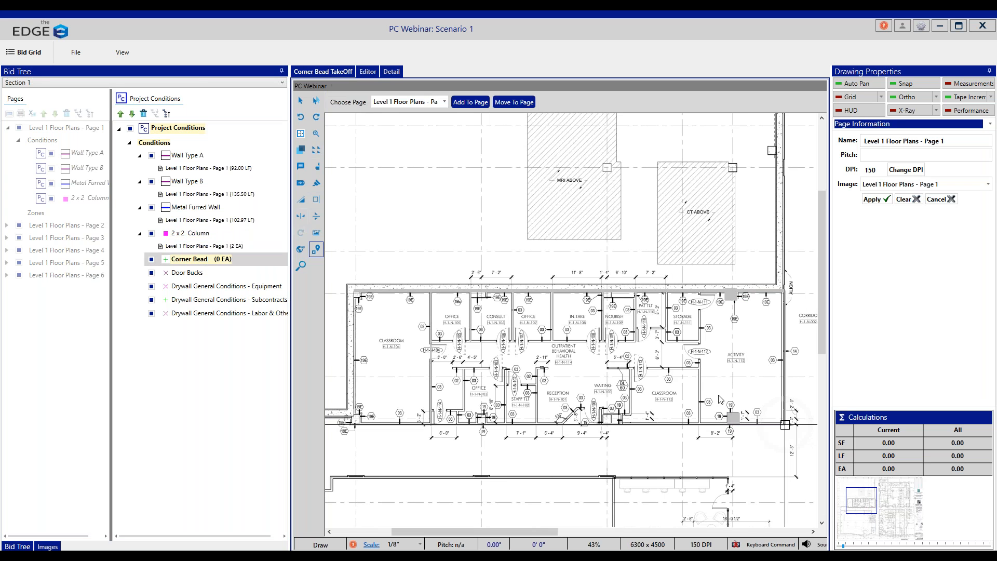
click(699, 344)
Step: Count Door Bucks at the doors of the two Offices, the Consult room and the Storage room
click(177, 286)
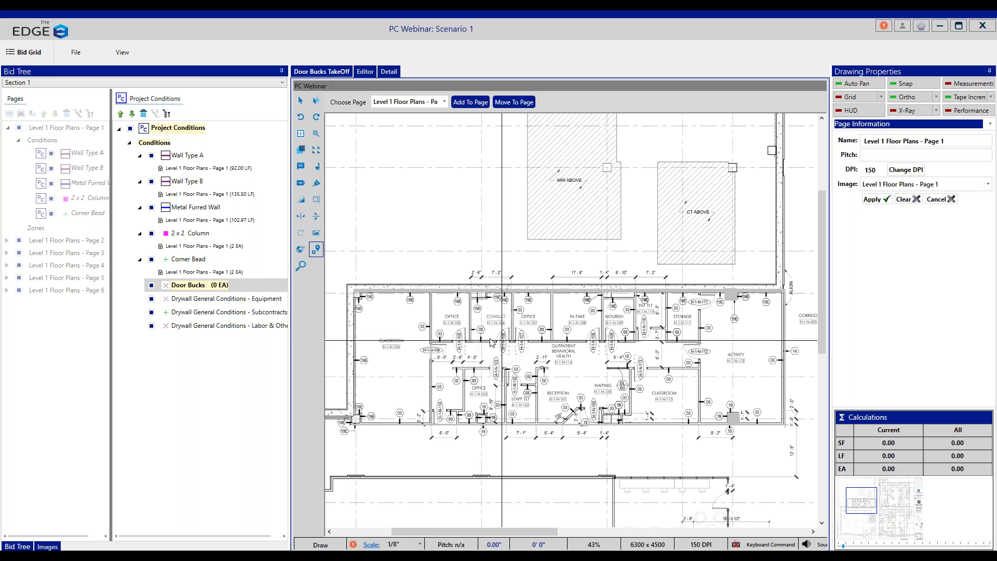
click(459, 340)
click(502, 341)
click(522, 341)
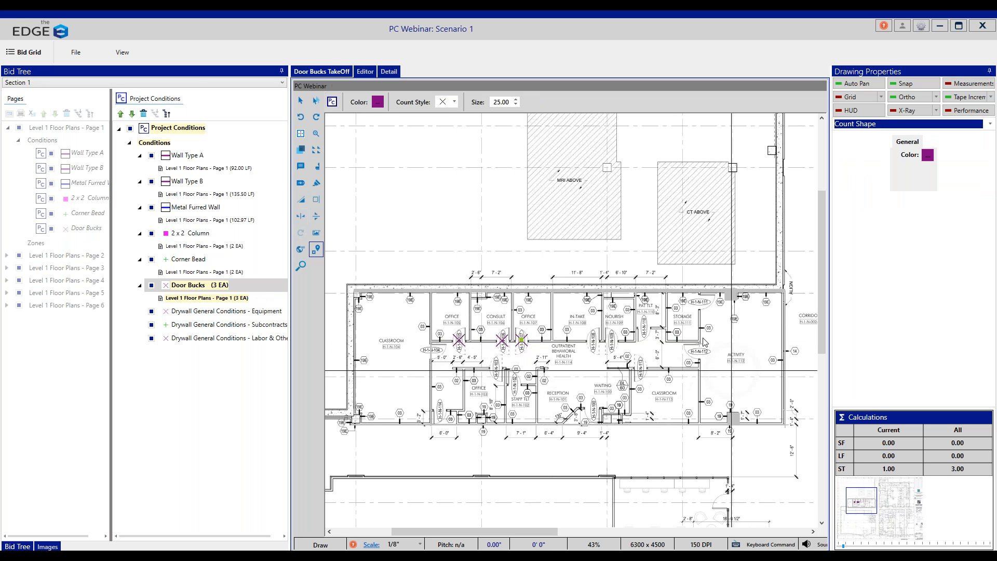
click(702, 301)
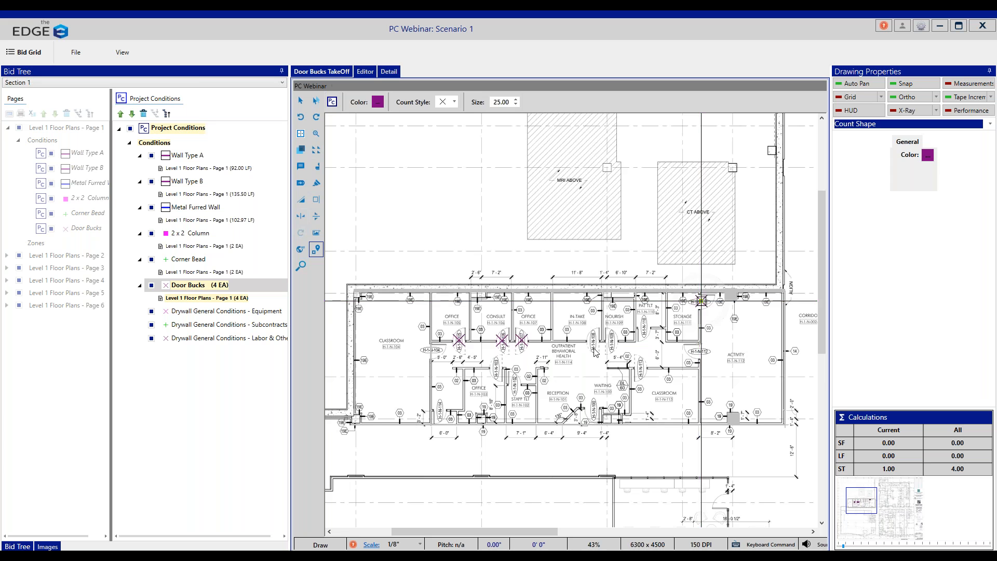
Step: Open Level 1 Floor Plans - Page 2 for taking off the Wall Type A condition
scroll(574, 323, down, 2)
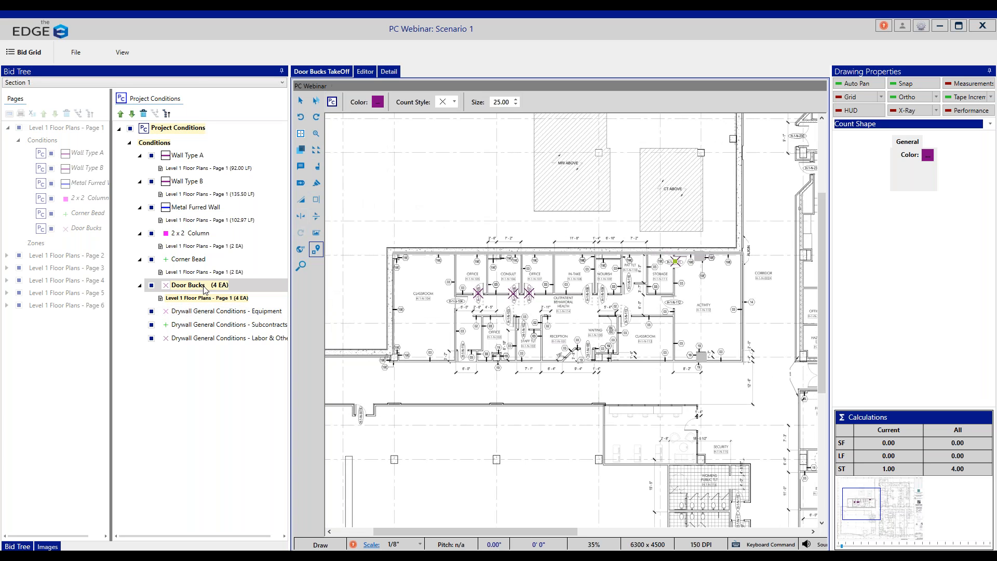
click(192, 156)
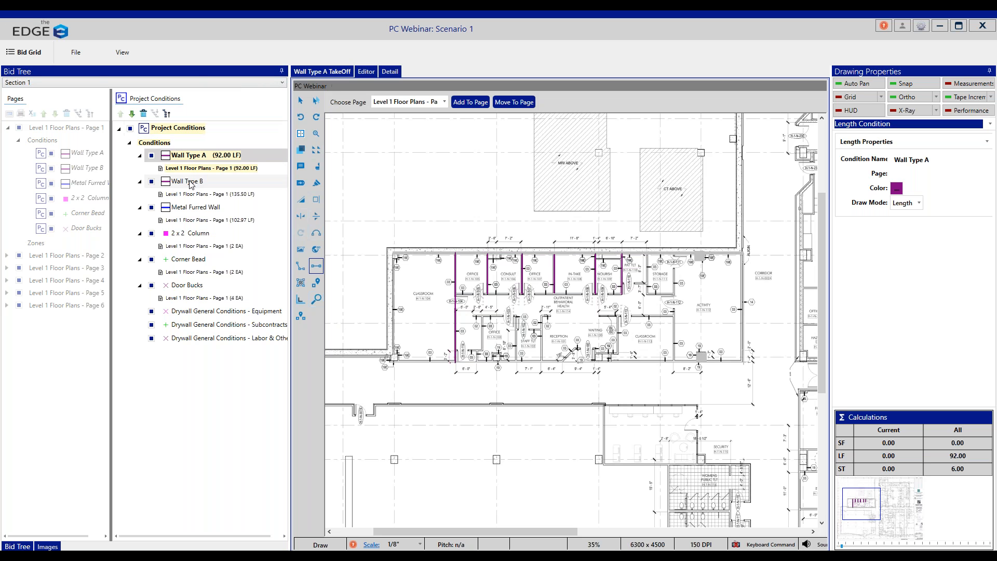
click(444, 103)
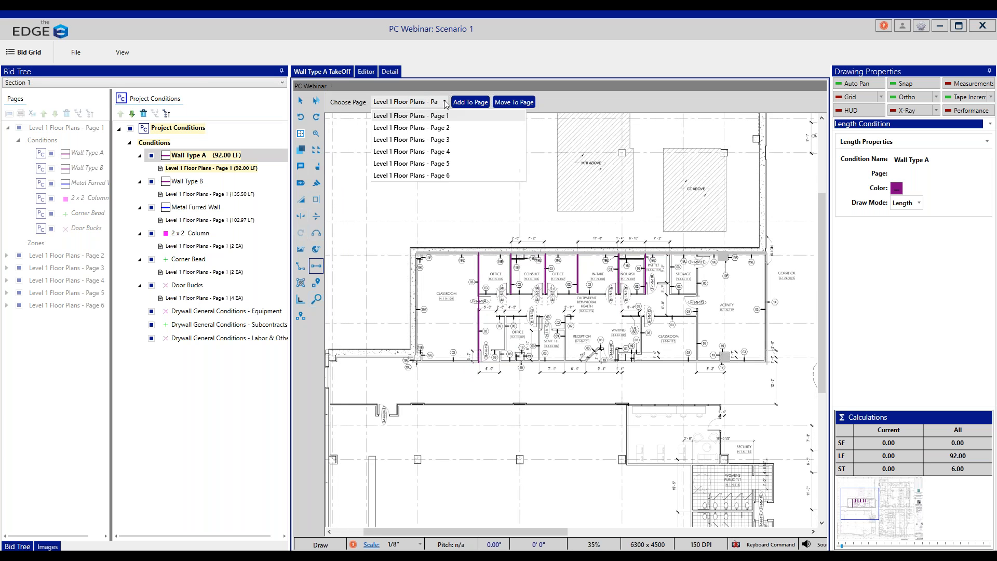
click(446, 128)
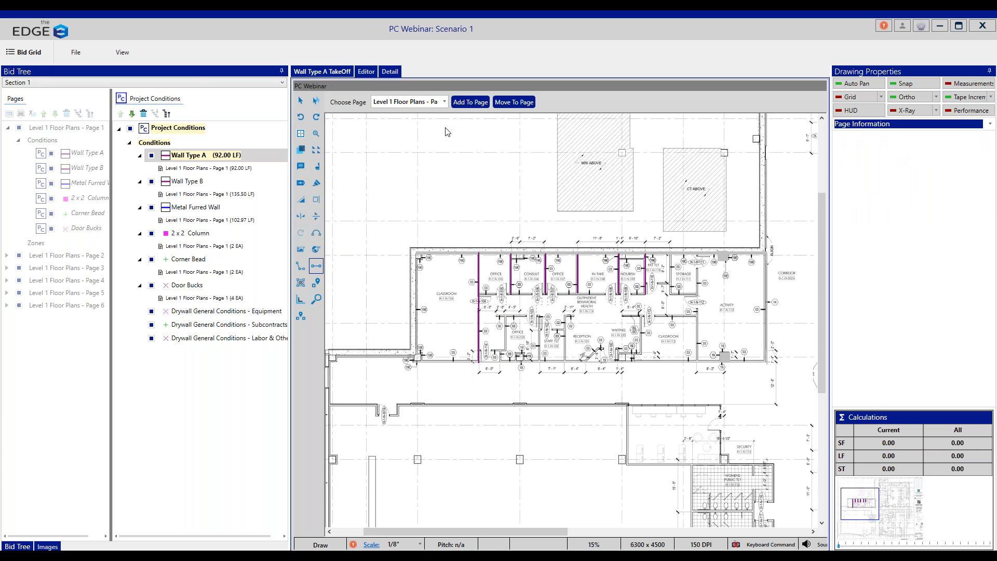
scroll(493, 199, up, 1)
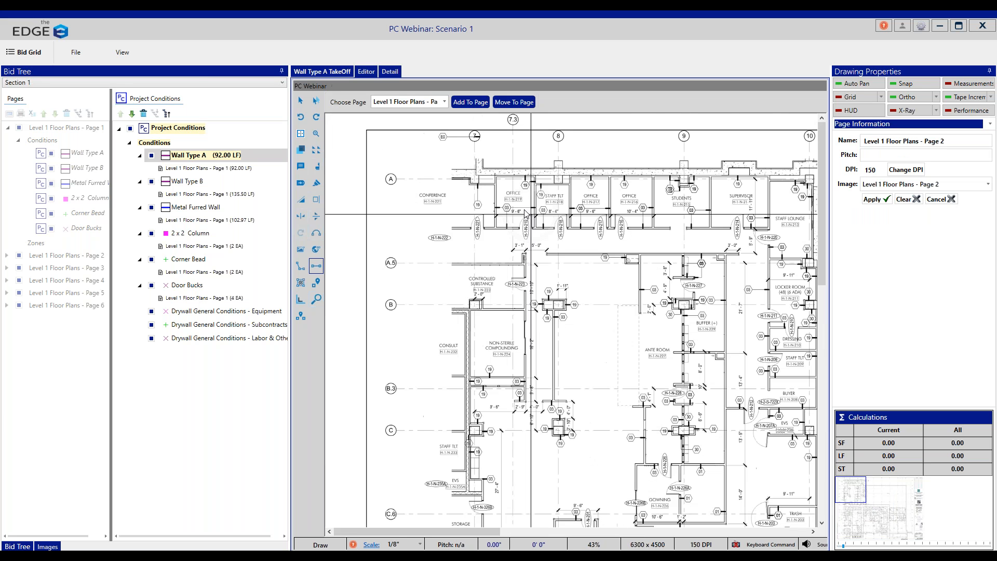
Step: Draw four Wall Type A partitions, each about 12.5' to 13' long, from the first Office's outer side wall to the wall between the adjoining Offices
click(497, 175)
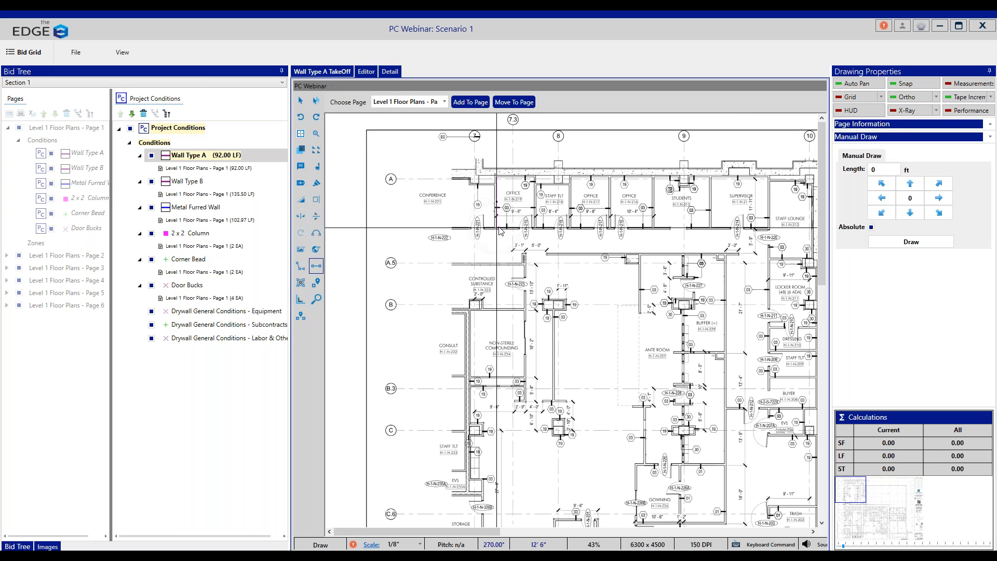
click(496, 227)
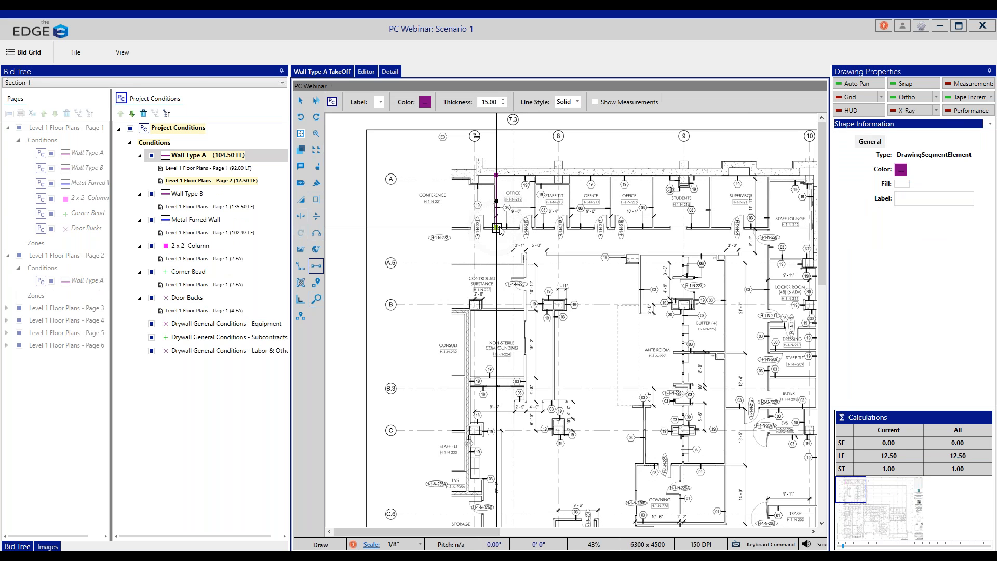
click(536, 176)
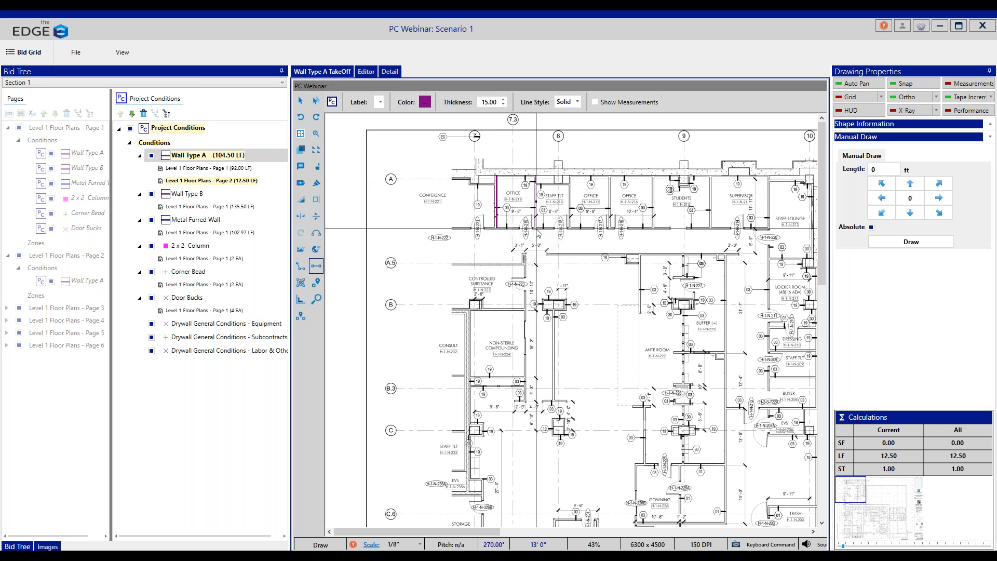
click(536, 227)
click(571, 175)
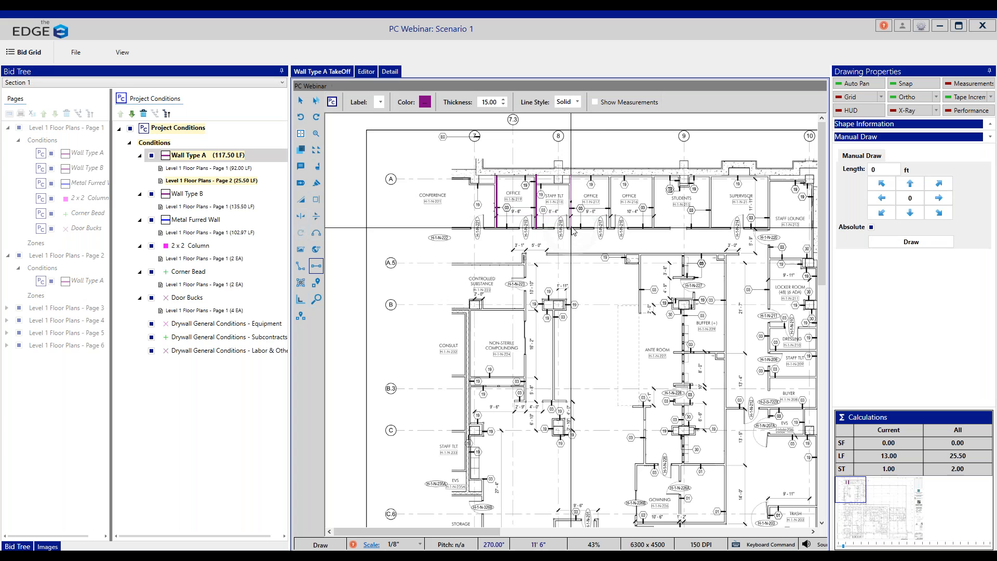
click(571, 227)
click(610, 175)
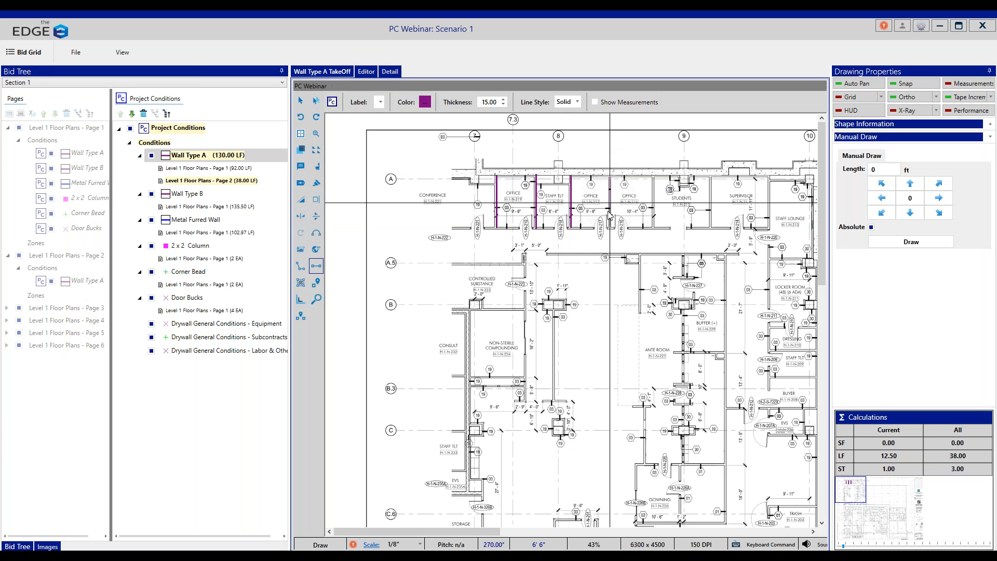
click(609, 227)
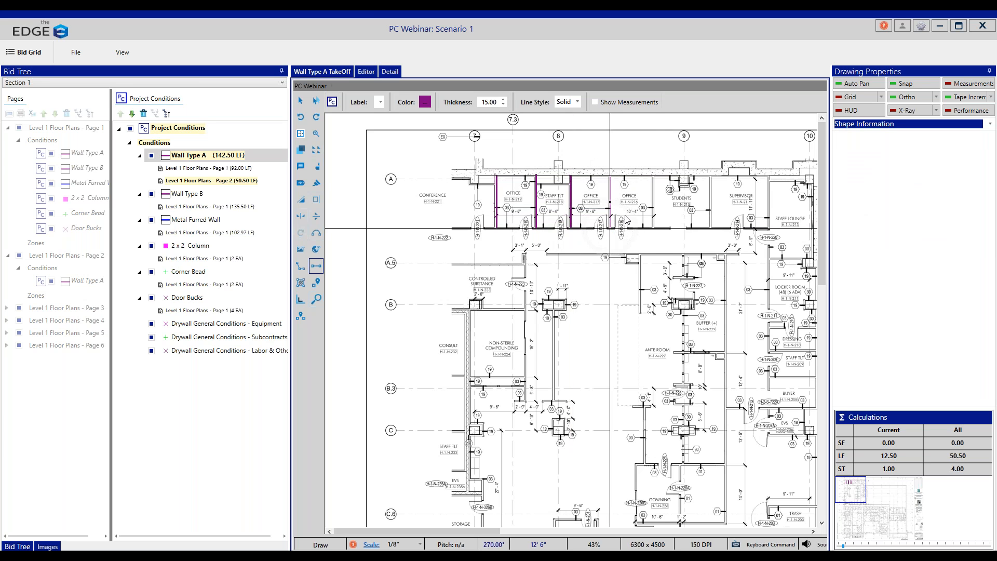
Step: Draw three more Wall Type A partitions, each about 12.5' long, on both sides of the Students room and between Supervisor and Staff Lounge
click(654, 175)
click(655, 228)
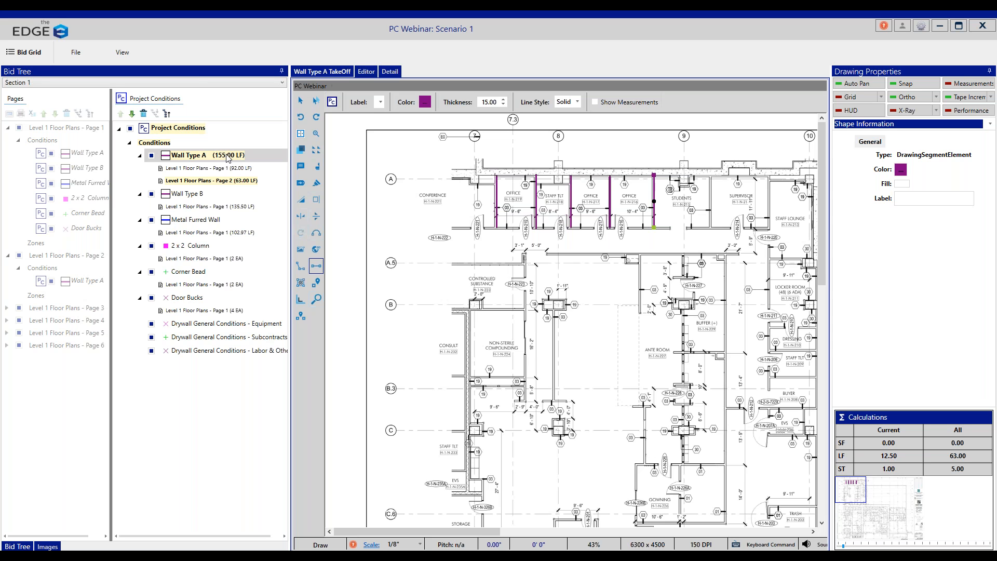
click(711, 175)
click(712, 228)
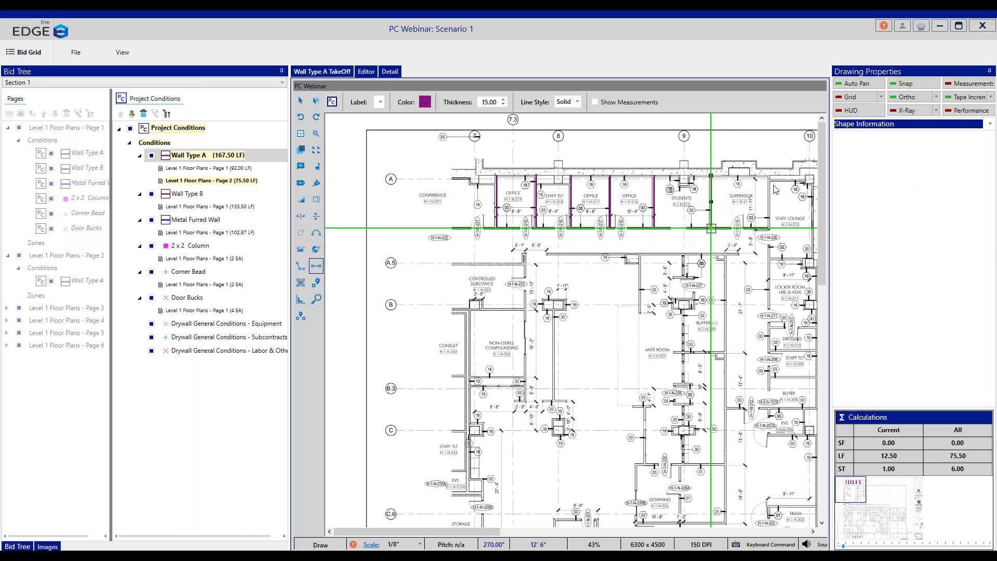
click(769, 176)
click(769, 229)
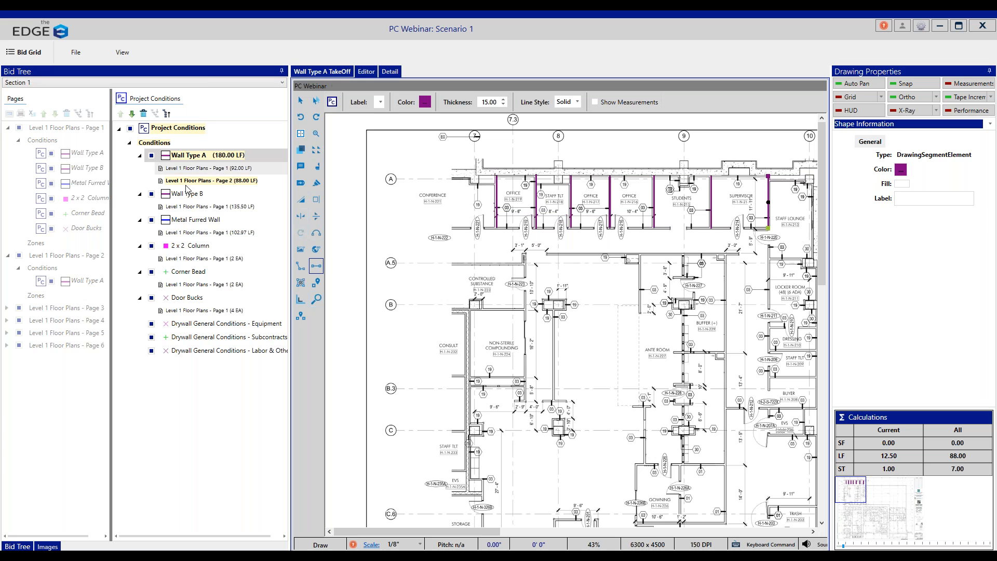
Step: Draw Wall Type B about 75' long along the corridor side of the office row, from Conference to Staff Lounge
click(269, 198)
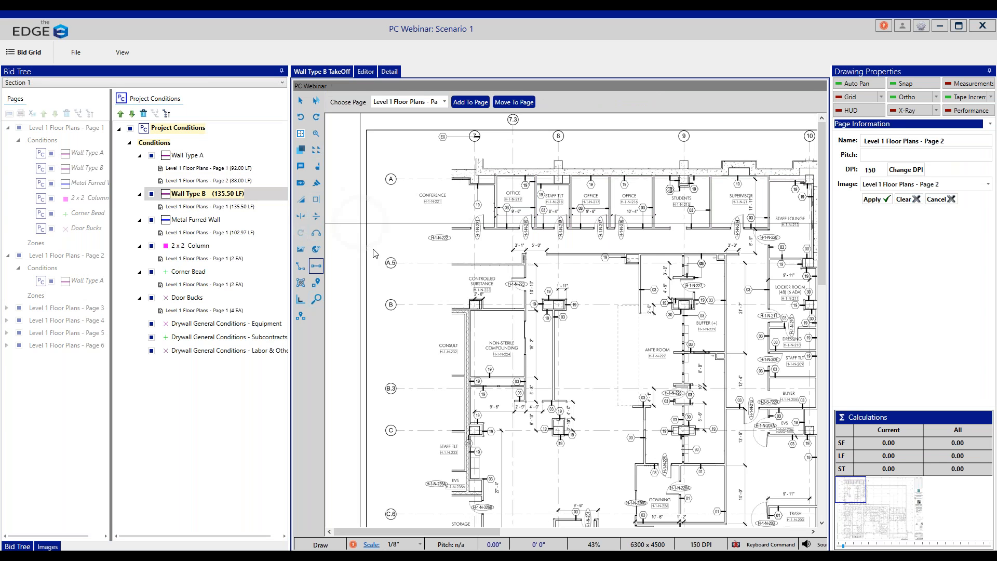
click(452, 227)
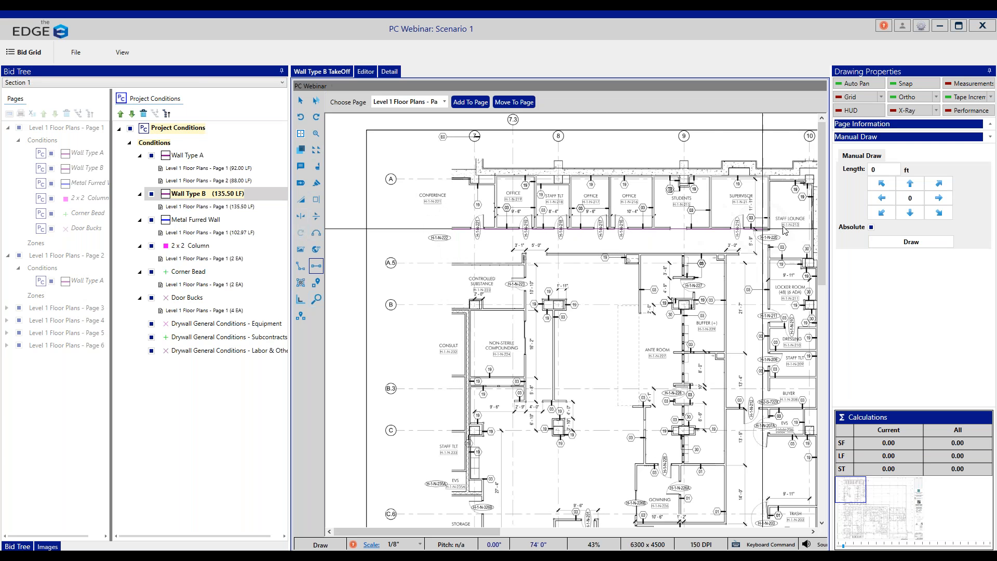
double_click(769, 228)
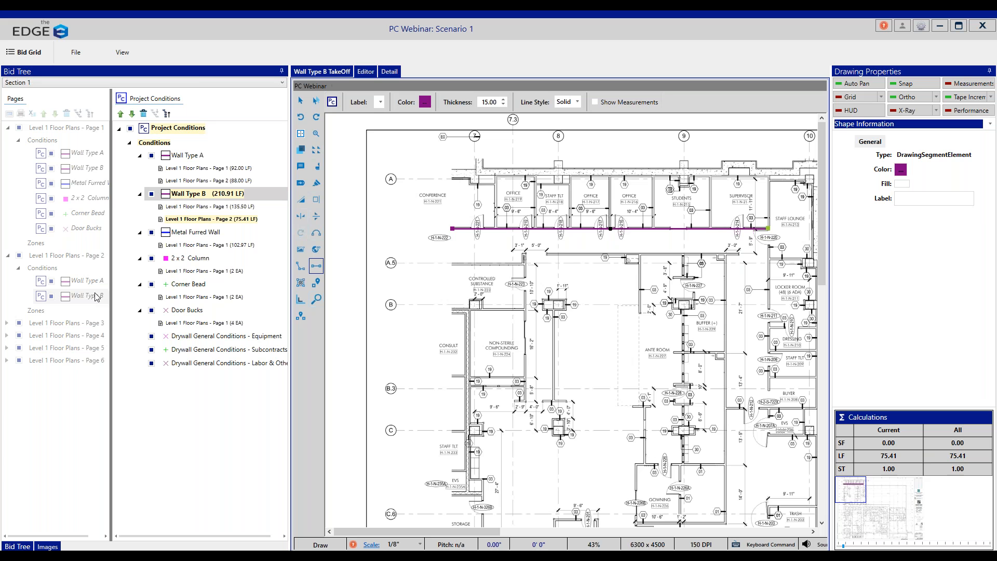
Step: Draw the Metal Furred Wall about 70' long along the inside of the upper exterior wall, ending at the Staff Lounge partition
click(196, 232)
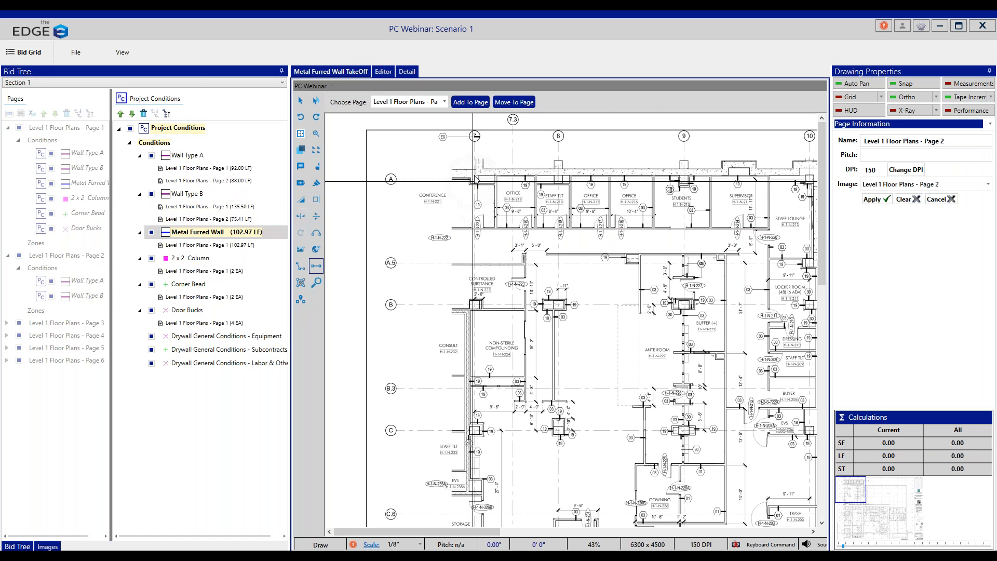
click(768, 176)
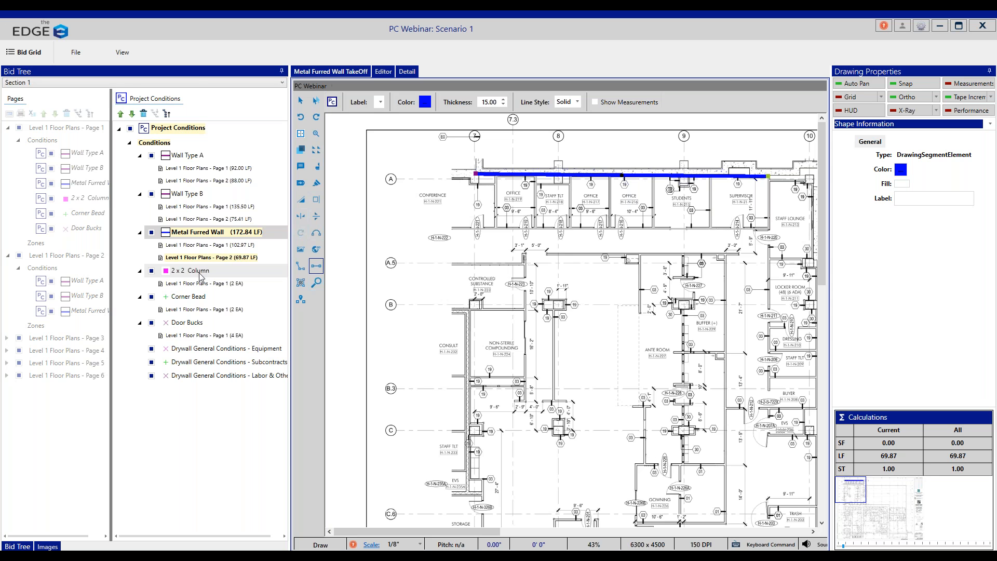
Step: Count one 2 x 2 Column on page 2, at the upper column of the Students room on grid line 9
click(200, 271)
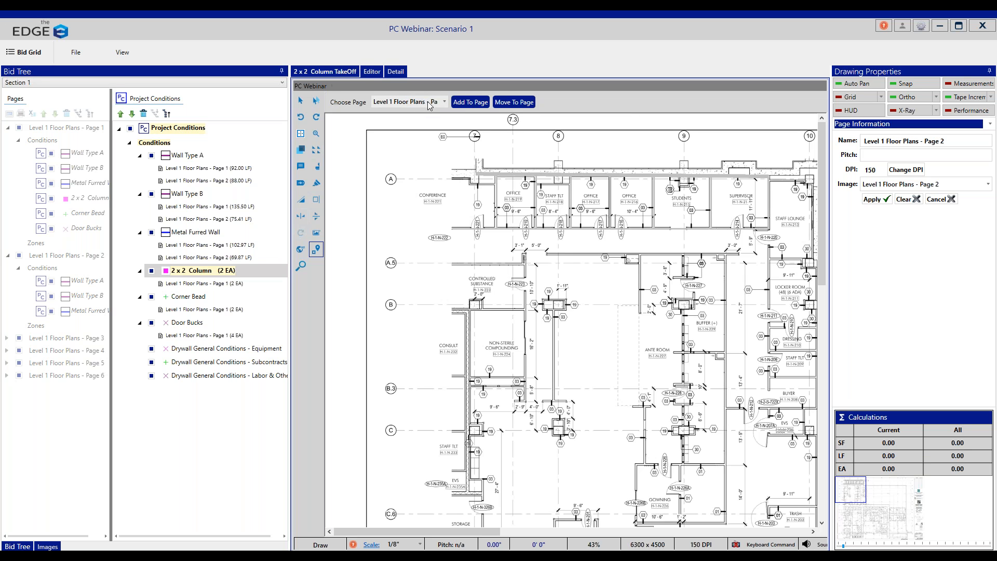
click(445, 103)
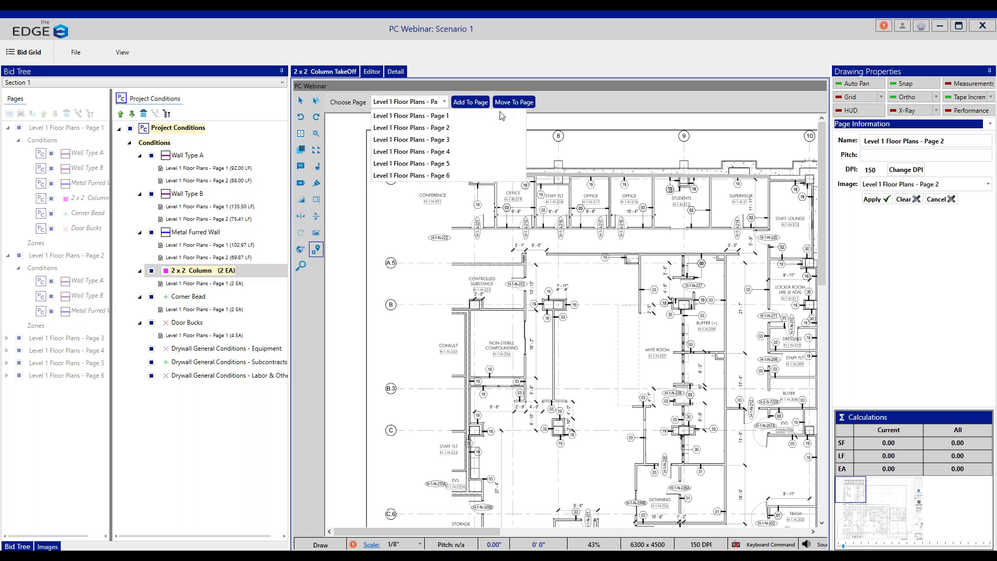
click(452, 91)
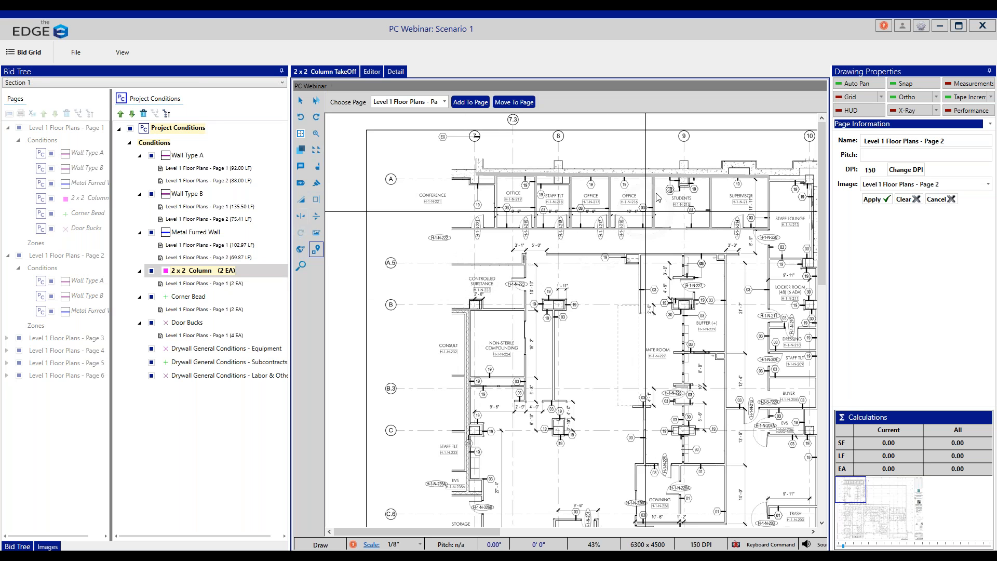
click(685, 182)
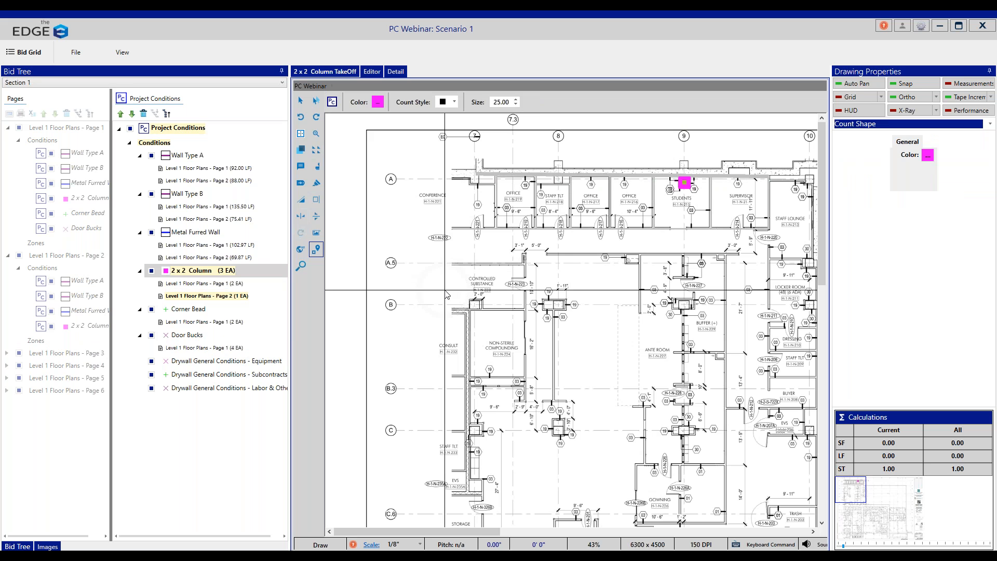
Step: Set the 2 x 2 Column condition's color to the standard red
click(378, 102)
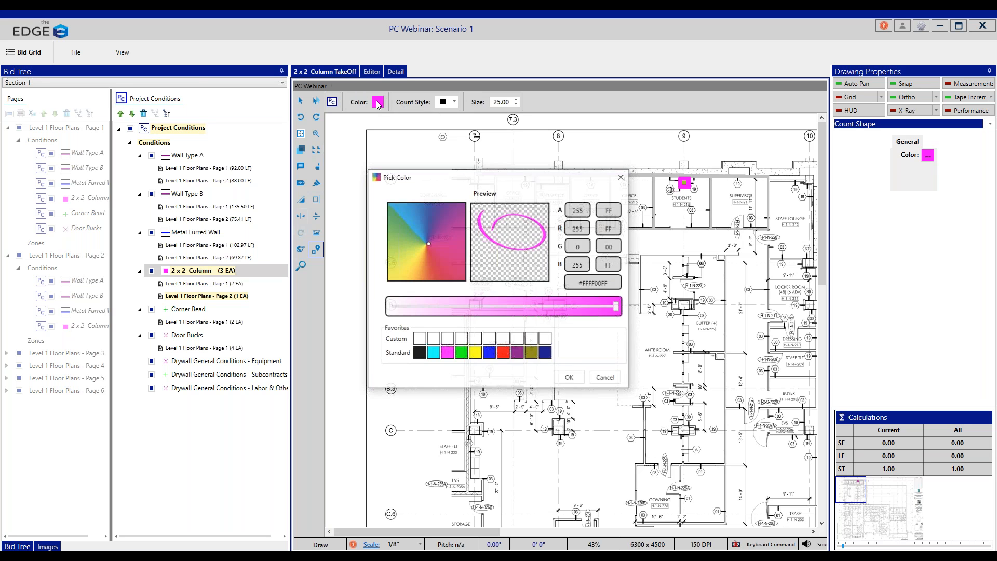
click(504, 354)
click(570, 378)
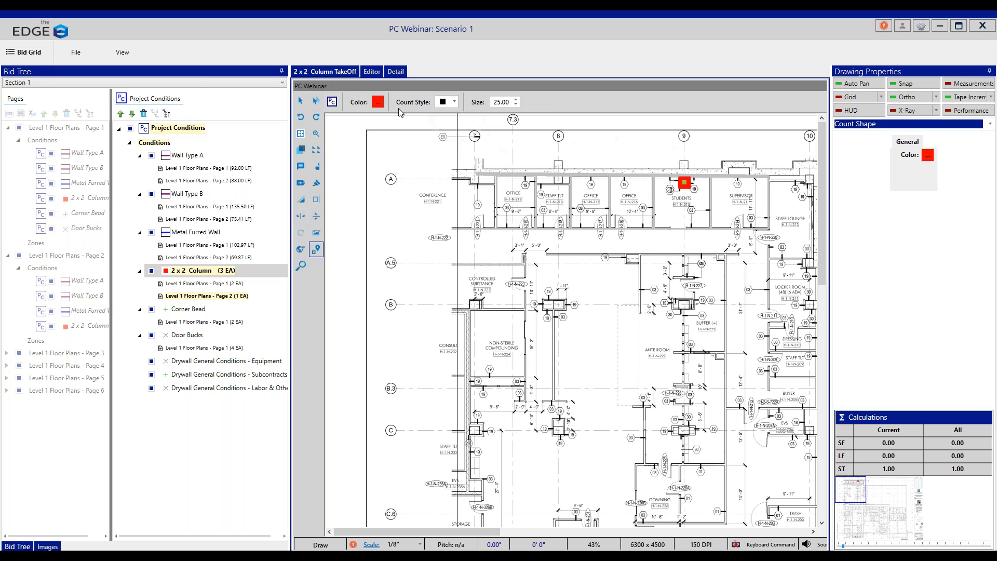
Step: Count two 2 x 2 Column items on Level 1 Floor Plans - Page 3, at grid intersections 7/G and 8/H
click(332, 102)
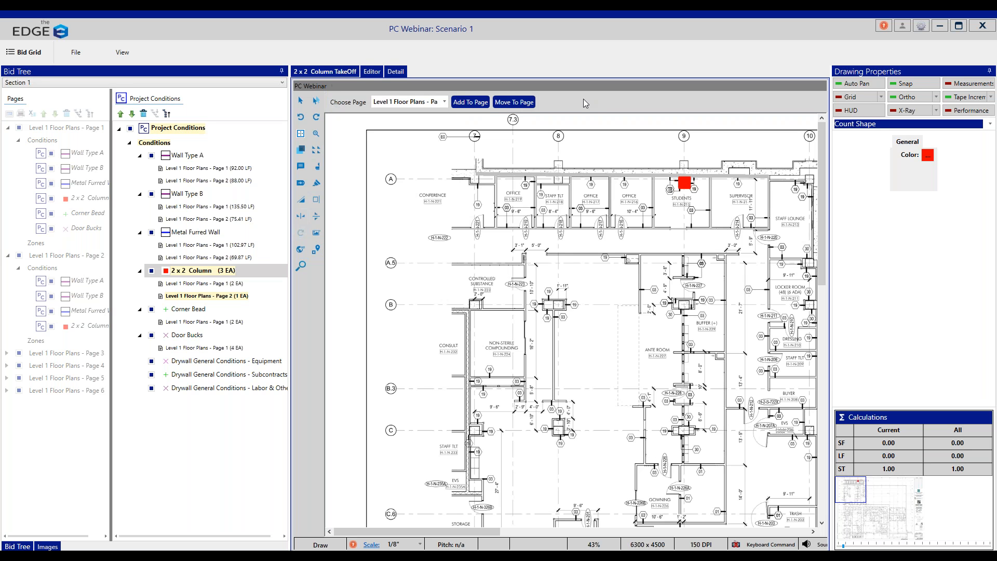
click(444, 102)
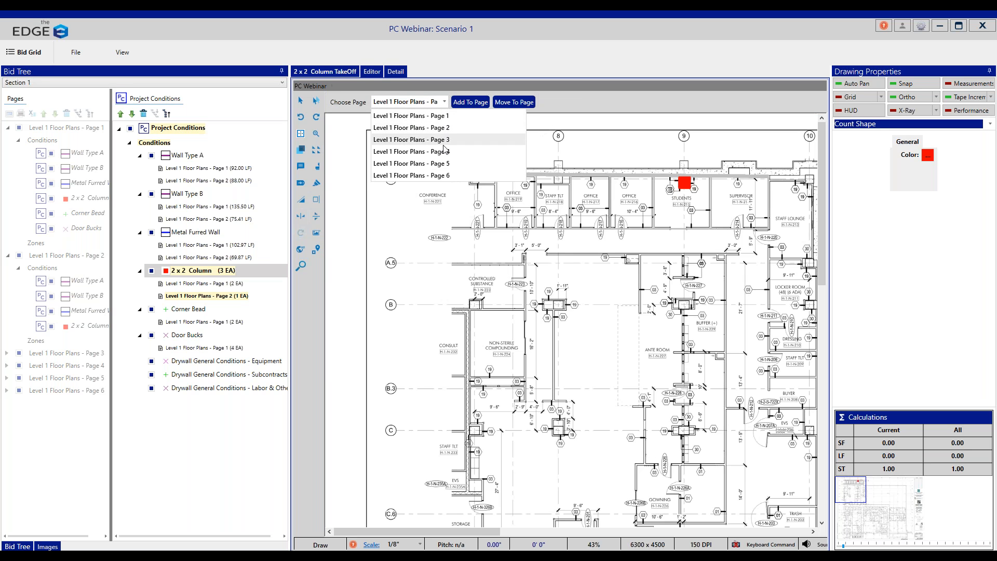
click(441, 141)
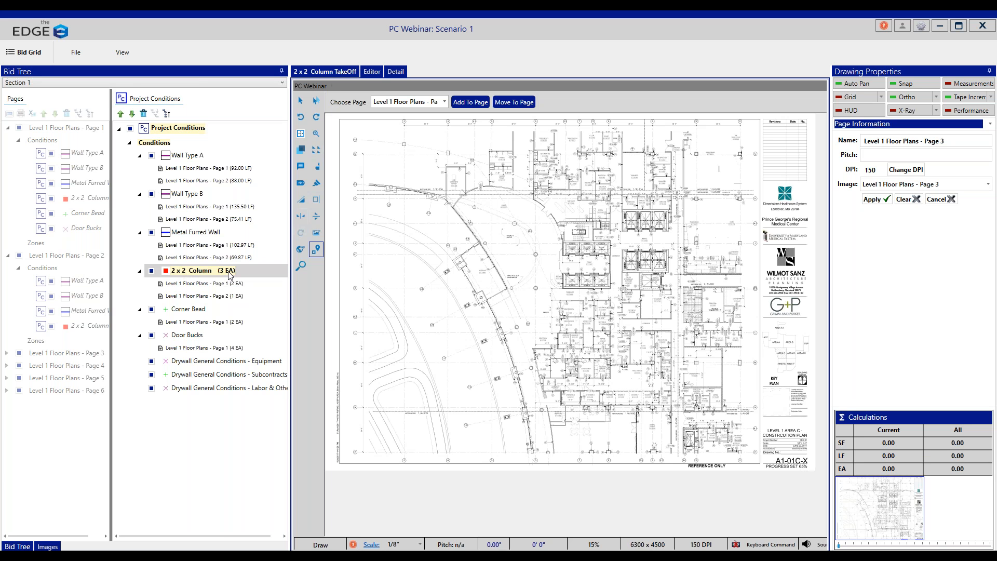
scroll(565, 216, up, 4)
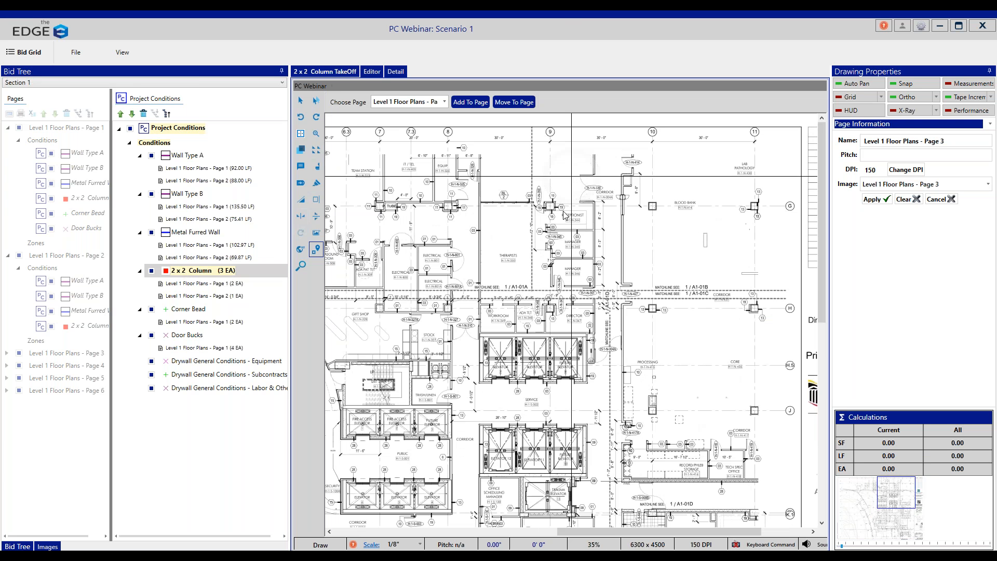
click(376, 205)
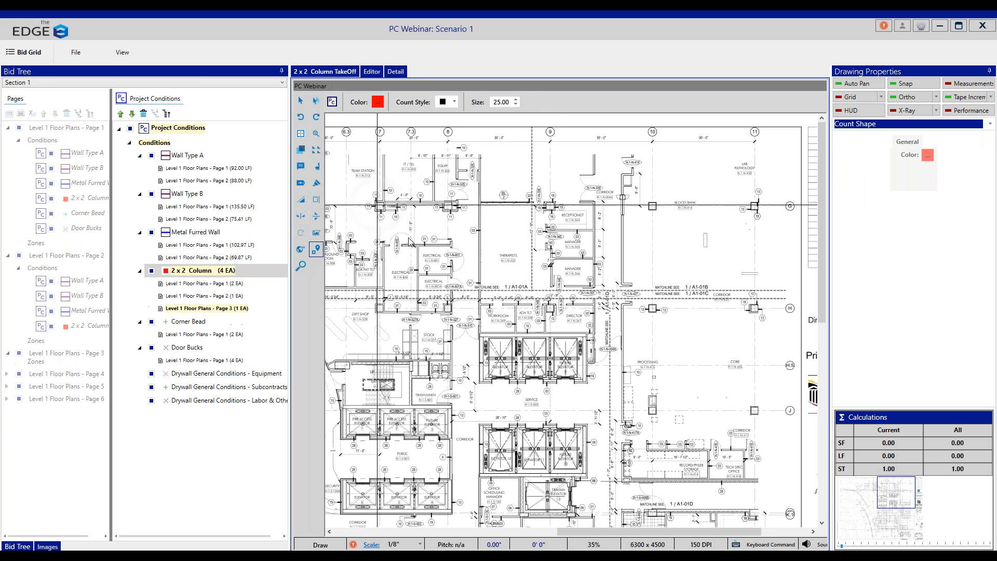
click(446, 309)
Step: Draw two Wall Type A partitions on page 3, about 13.5' long beside the Equipment room and about 14.5' long beside Team Station
click(197, 155)
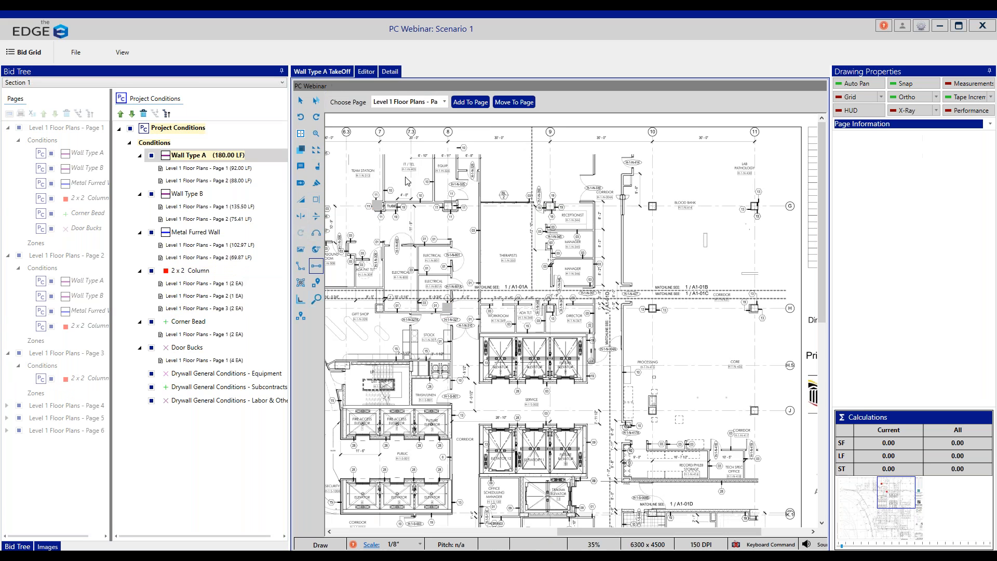
click(435, 159)
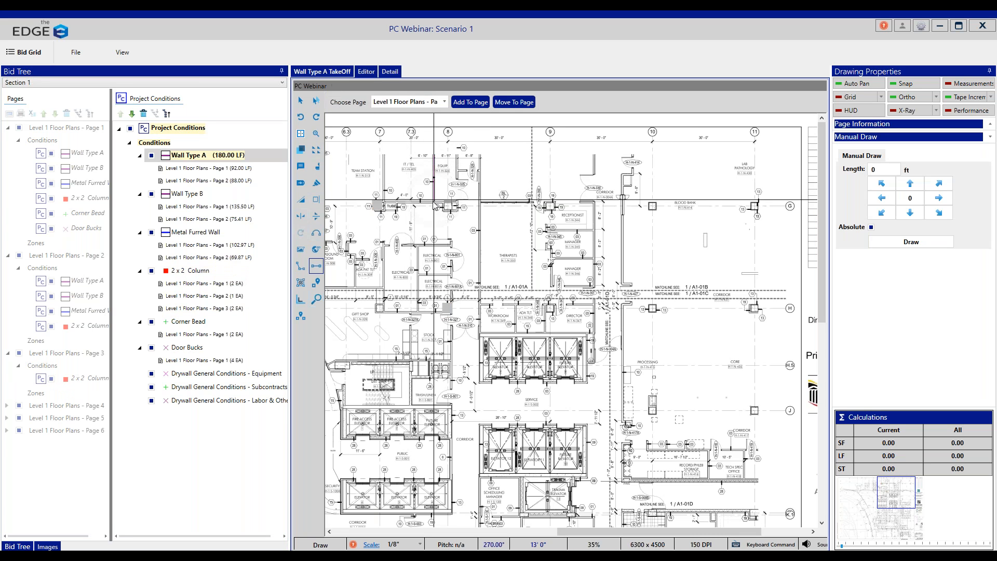
double_click(435, 202)
click(384, 155)
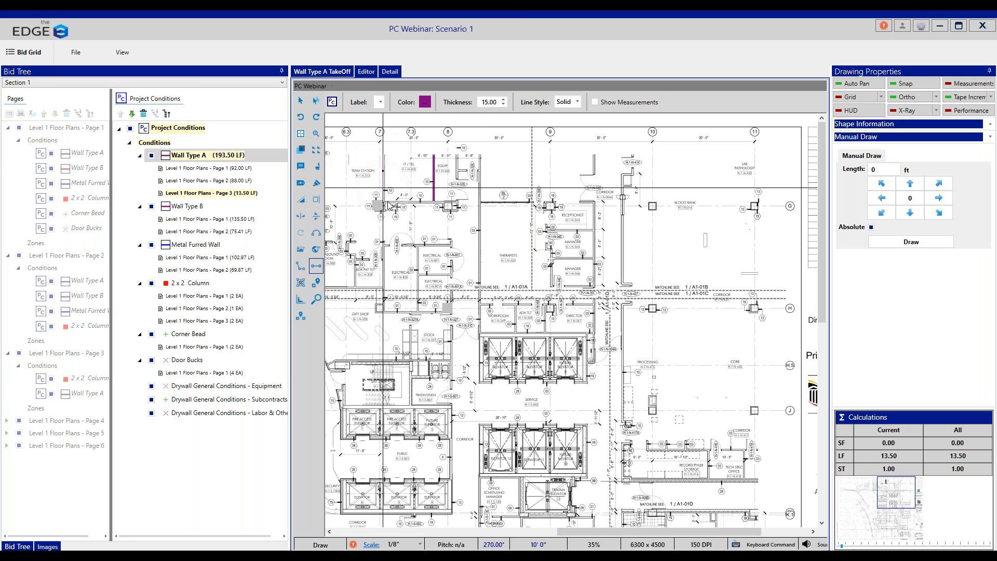
double_click(387, 207)
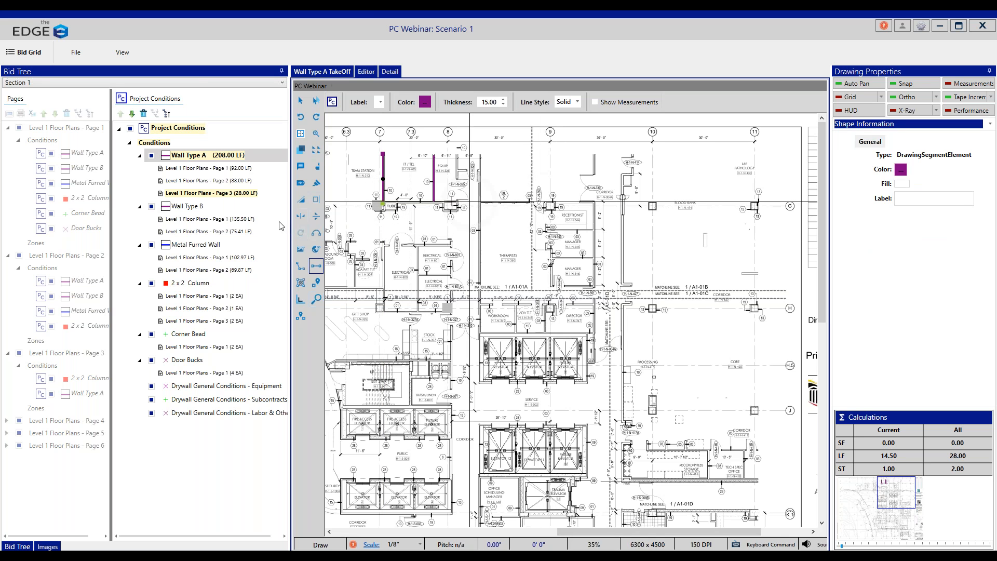
Step: Draw a Wall Type B partition about 19' long on page 3, along the upper side of the Electrical rooms
click(201, 208)
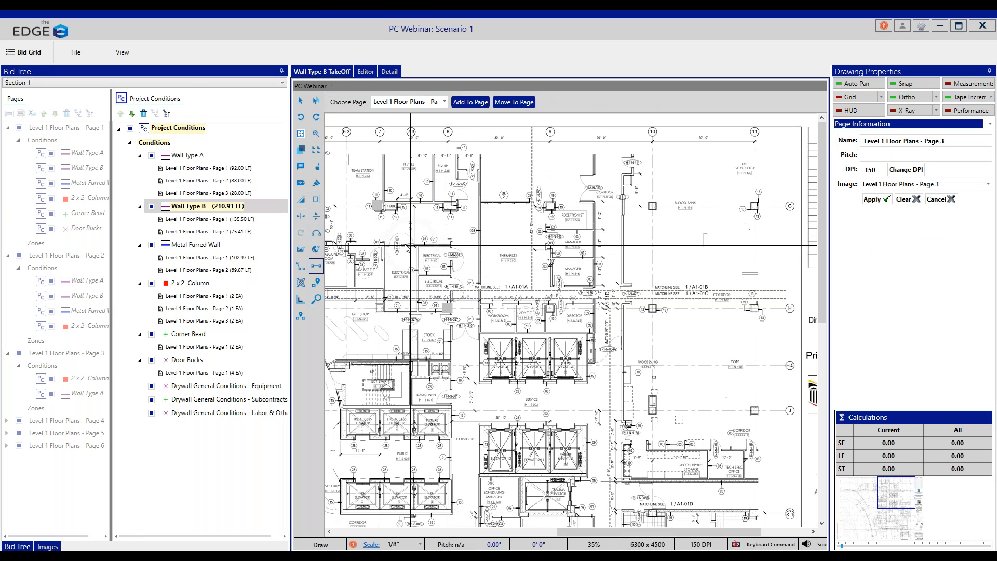
click(387, 244)
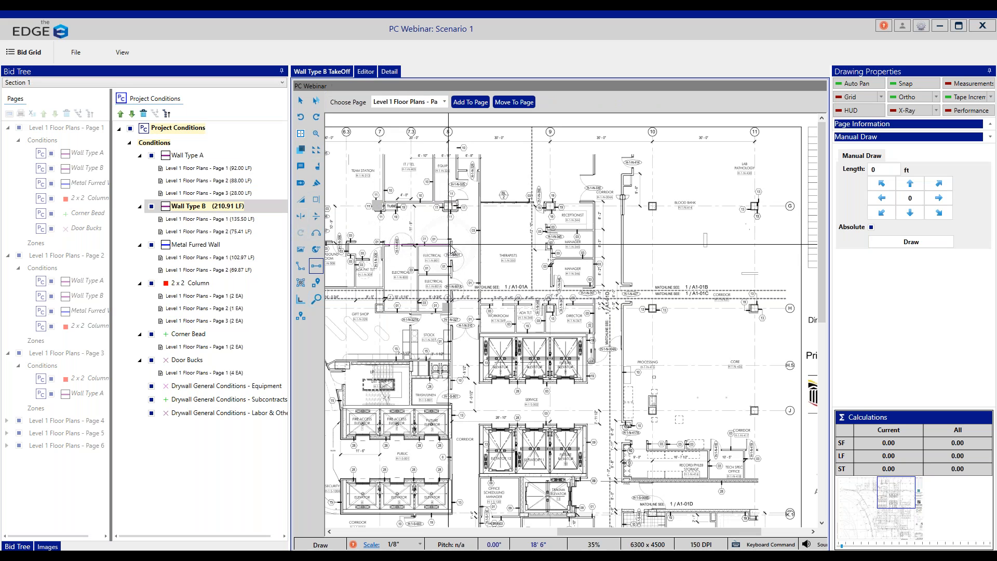
double_click(450, 243)
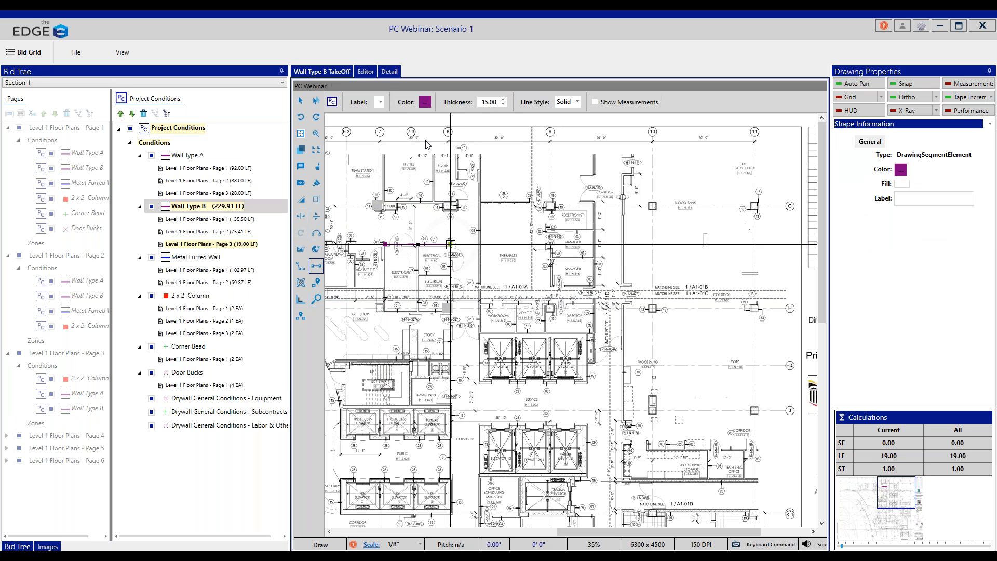
Step: Draw a Wall Type A partition about 15' long on page 3, along the upper side of the Therapists room
click(204, 156)
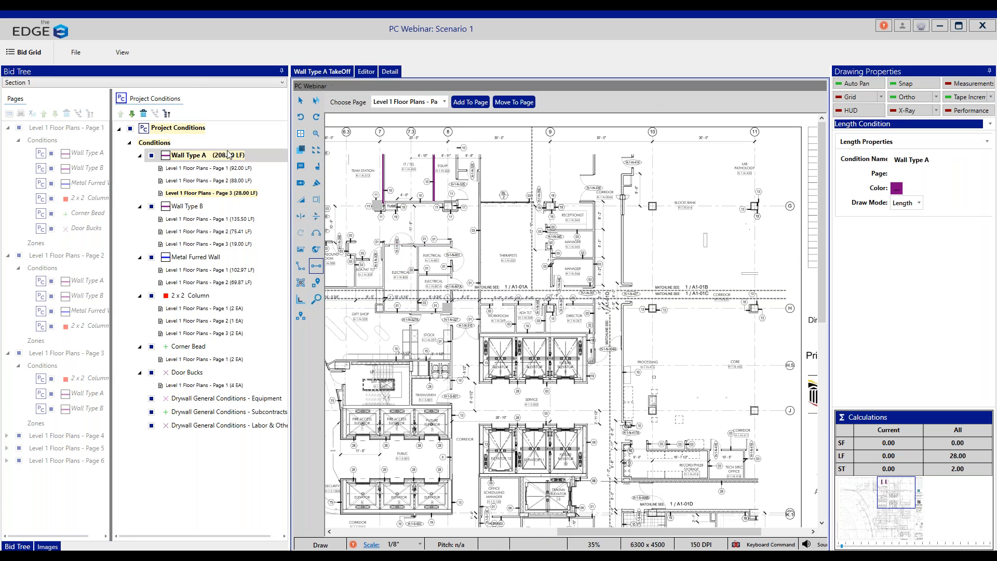
click(435, 102)
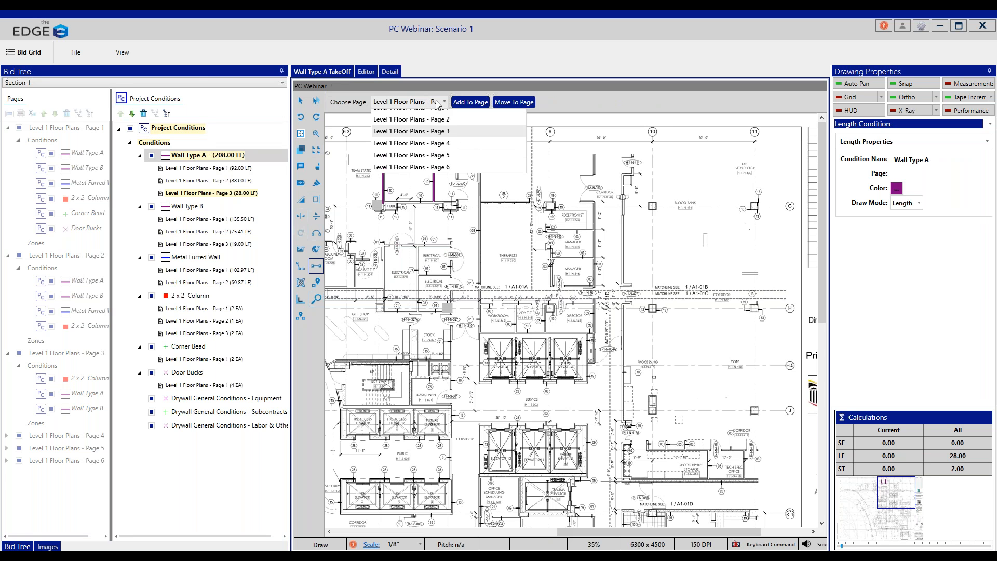
click(436, 102)
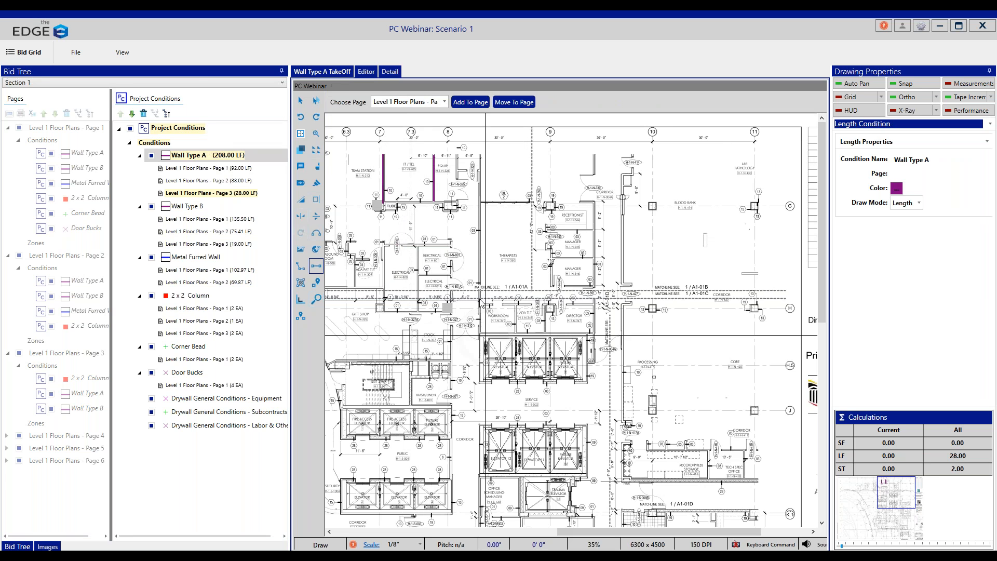
click(482, 203)
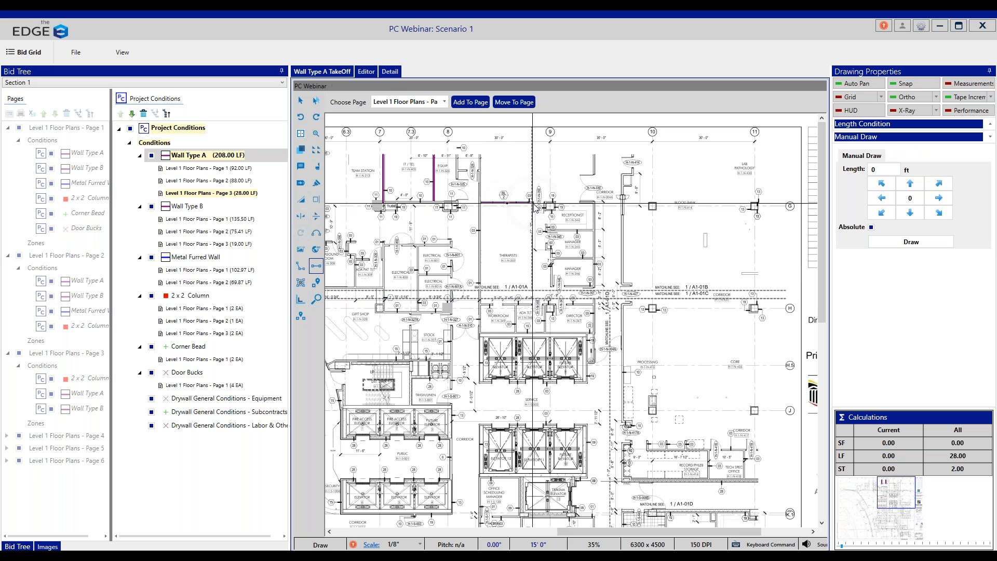
double_click(533, 204)
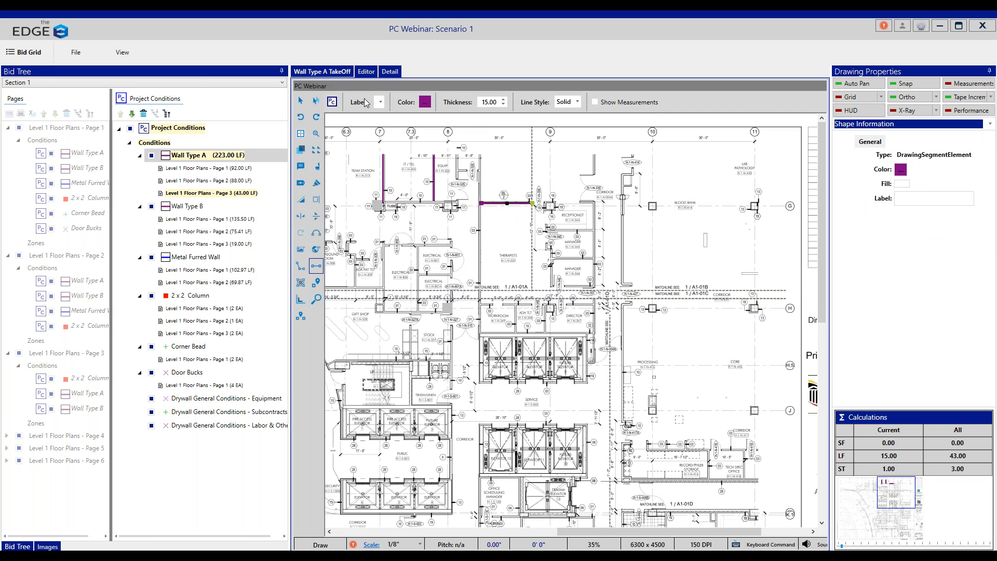
Step: Deselect the drawn wall and display Level 1 Floor Plans - Page 2 for the Wall Type A takeoff
click(333, 103)
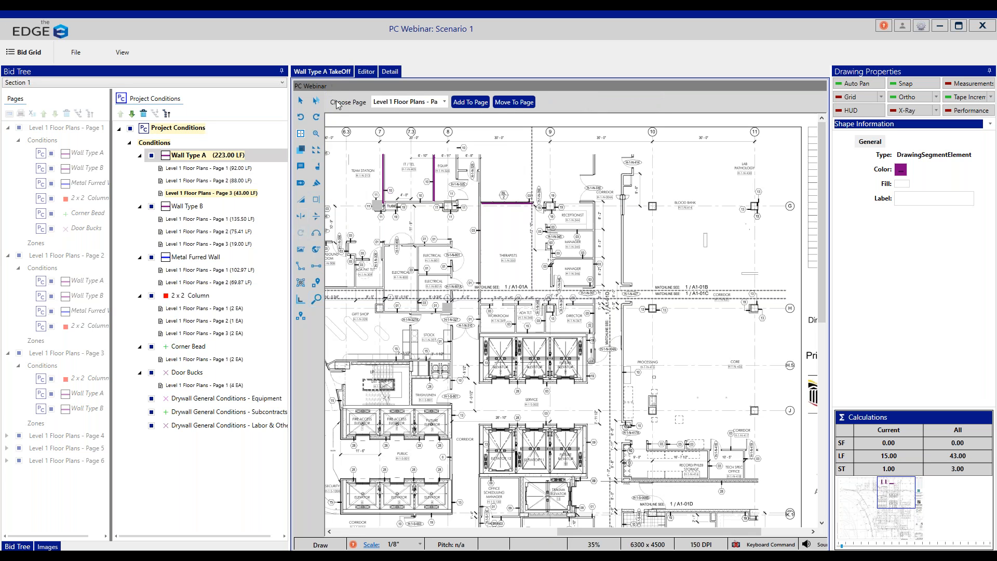
click(393, 103)
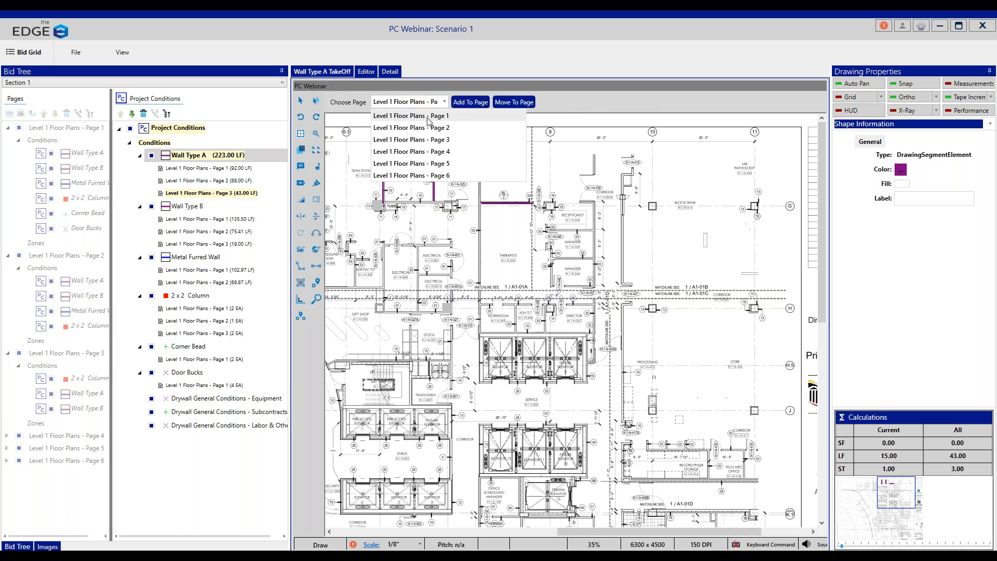
click(435, 131)
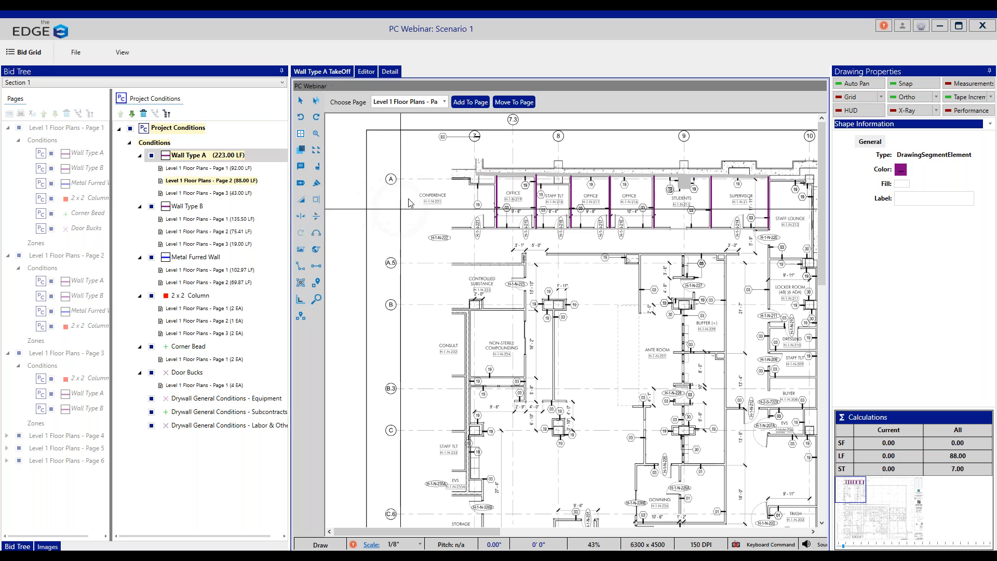
Step: Draw a Wall Type A partition about 31' long on Level 1 Floor Plans - Page 1, between the Classroom and Activity rooms
click(220, 172)
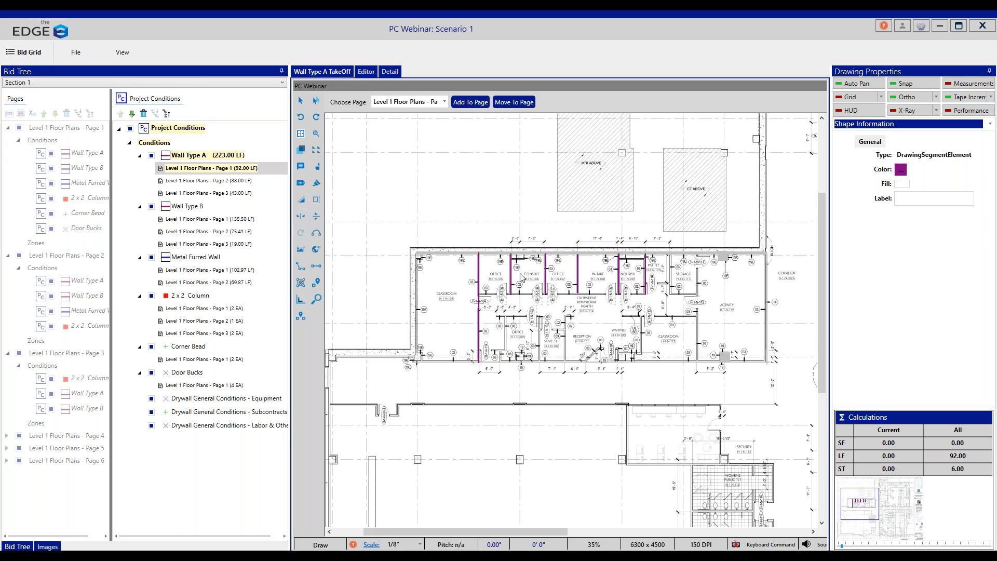
click(708, 256)
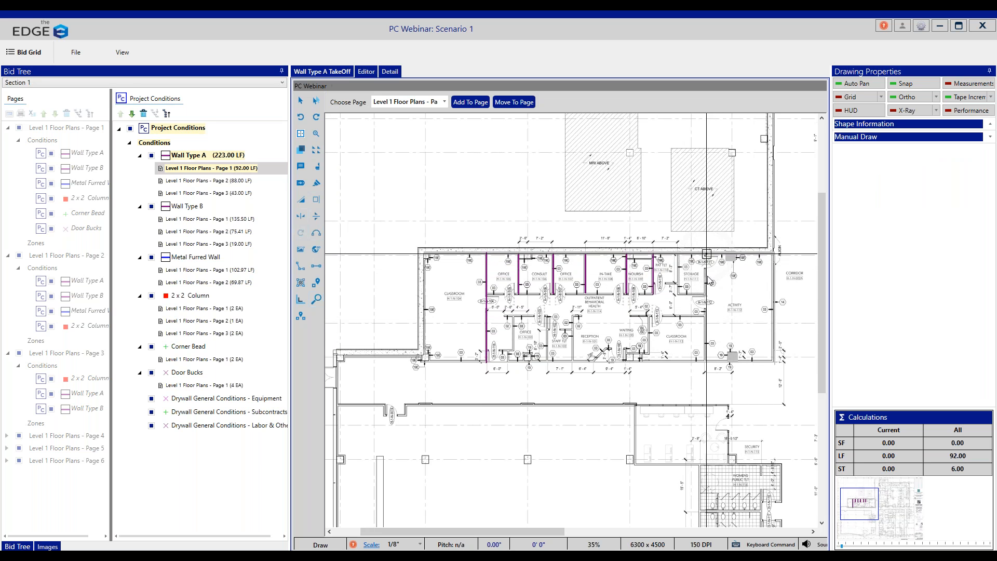
double_click(707, 358)
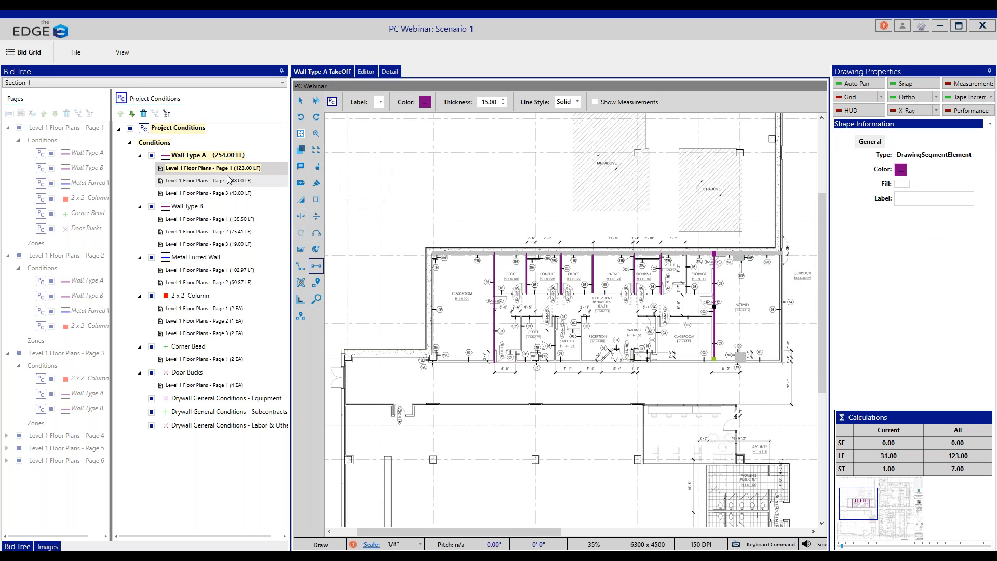
click(207, 158)
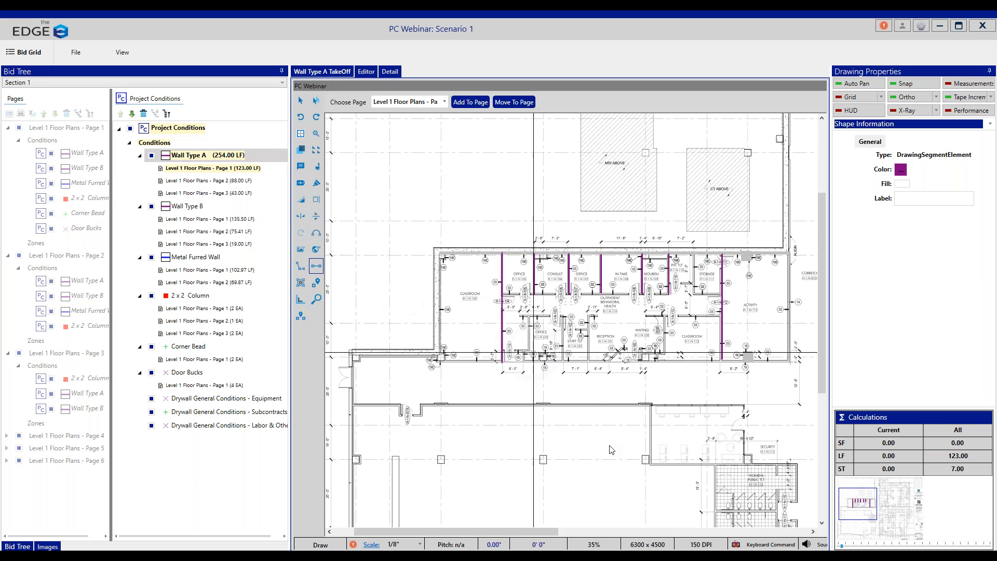
Step: Check the Level 1 Floor Plans - Page 1 conditions in the bid grid window, and return to the takeoff drawing
click(388, 523)
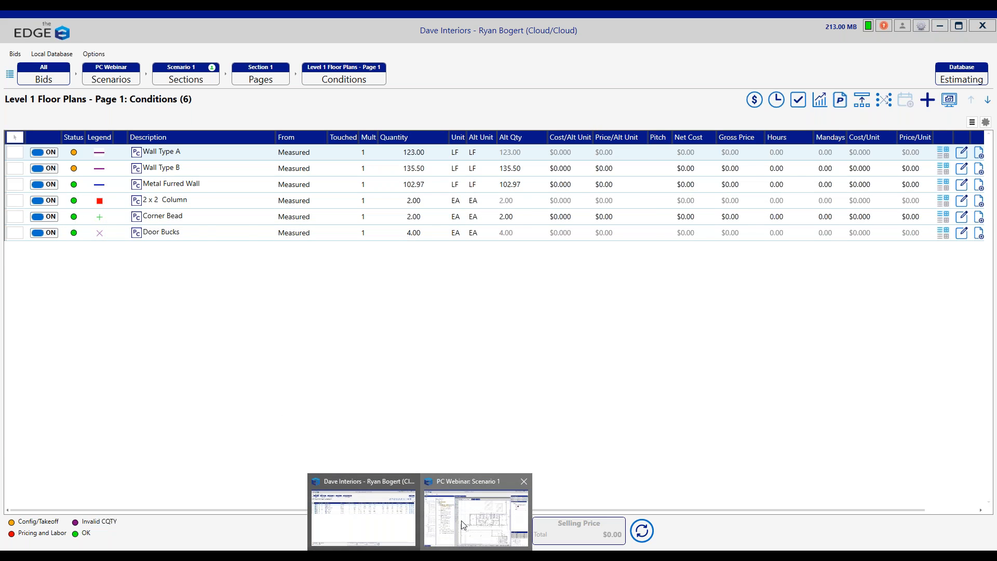
click(451, 535)
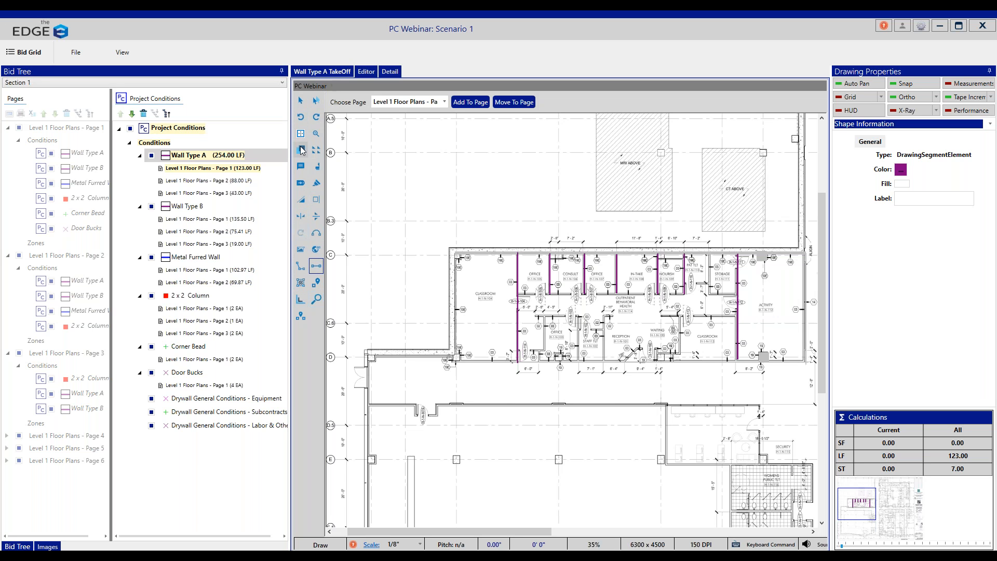
Step: Add the DW Box Header condition from the 003 DW Interior Walls and Counts group to the project conditions
click(155, 143)
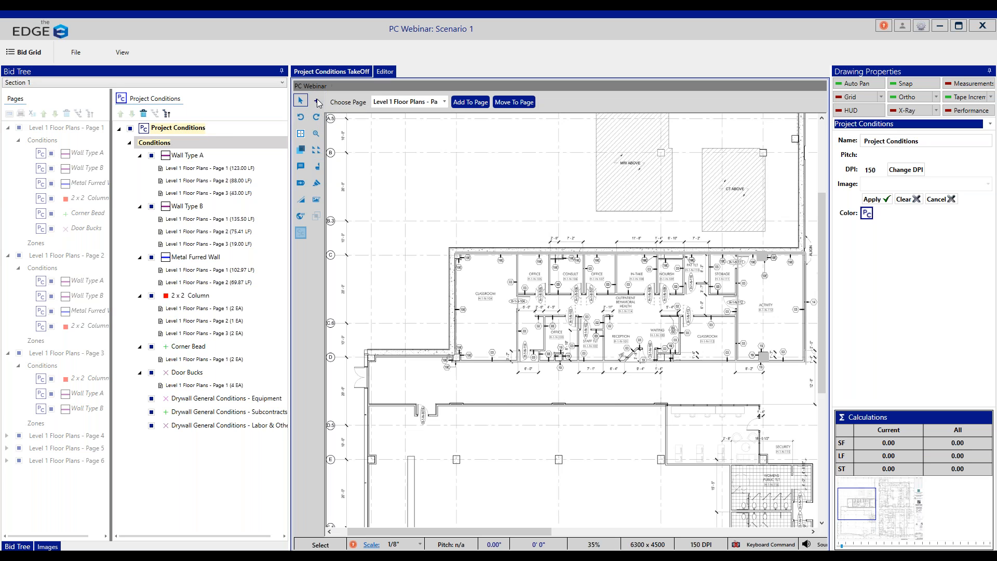
click(317, 101)
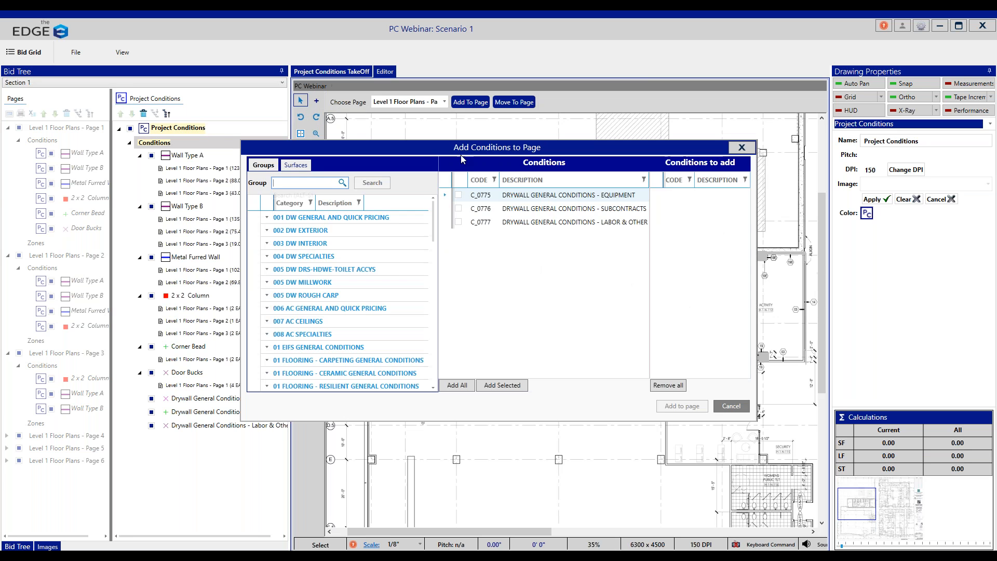
click(317, 245)
click(372, 256)
click(530, 212)
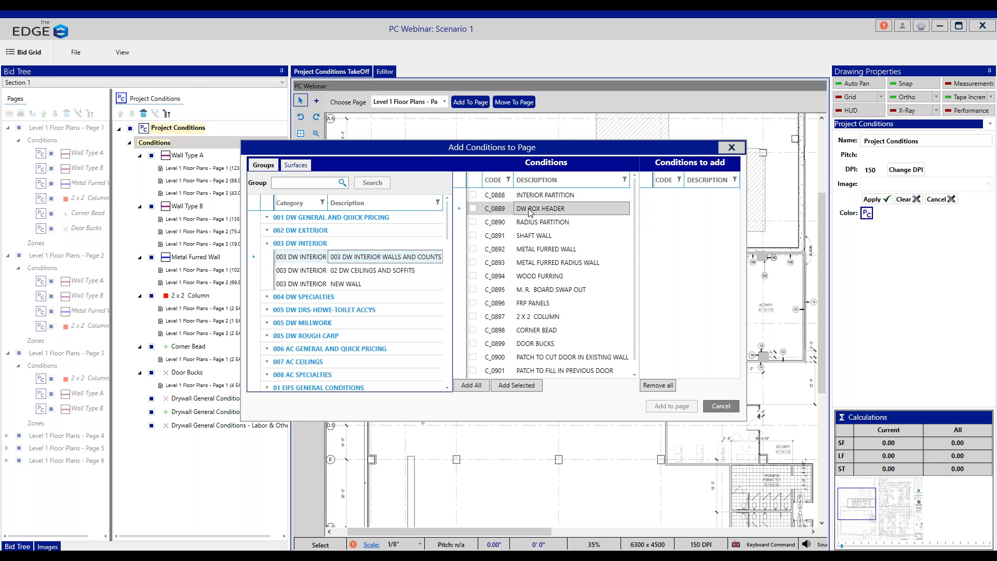
double_click(530, 211)
click(672, 406)
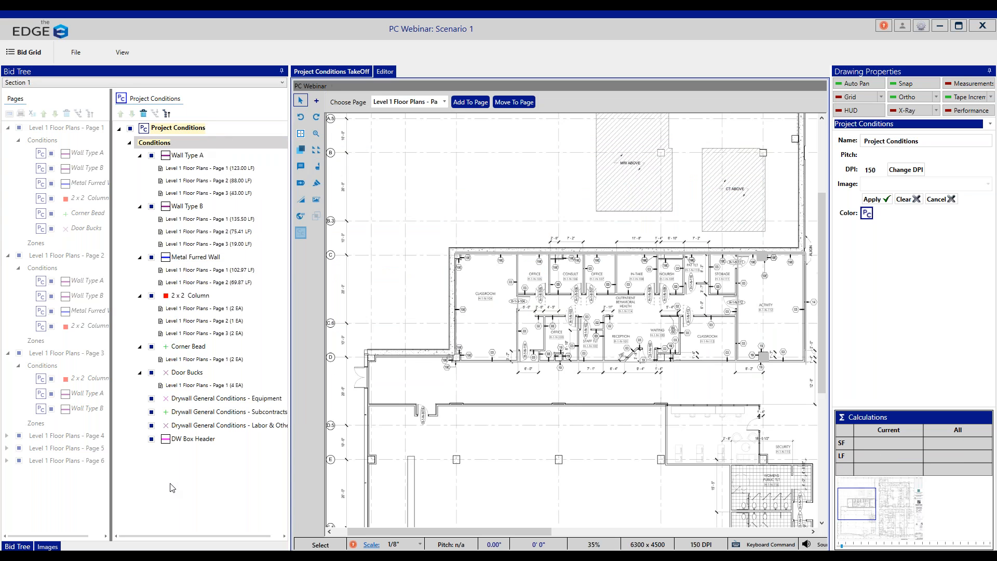
Step: Draw a DW Box Header about 32.5' long on page 1, along the wall between the Classroom and the Offices
click(211, 440)
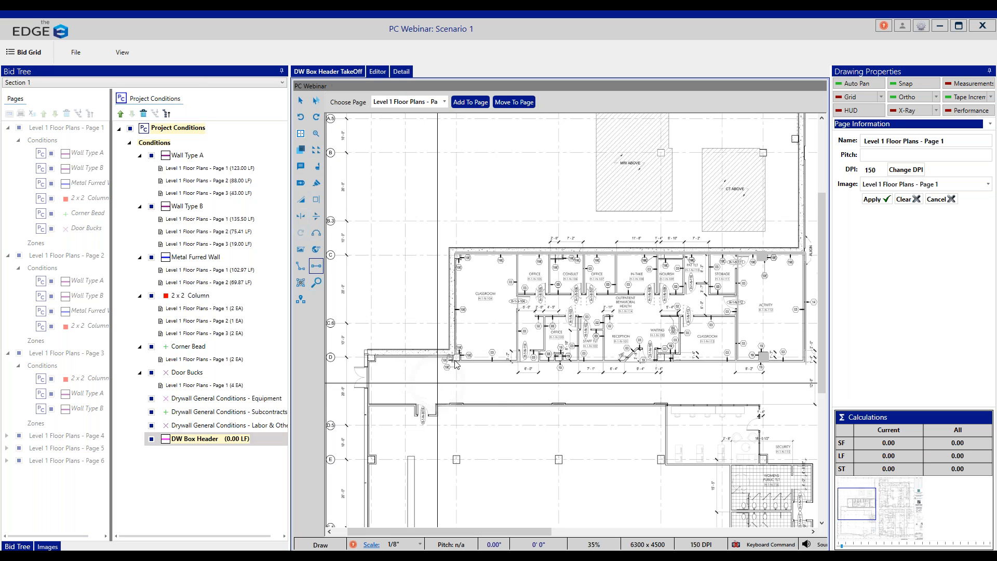
click(517, 255)
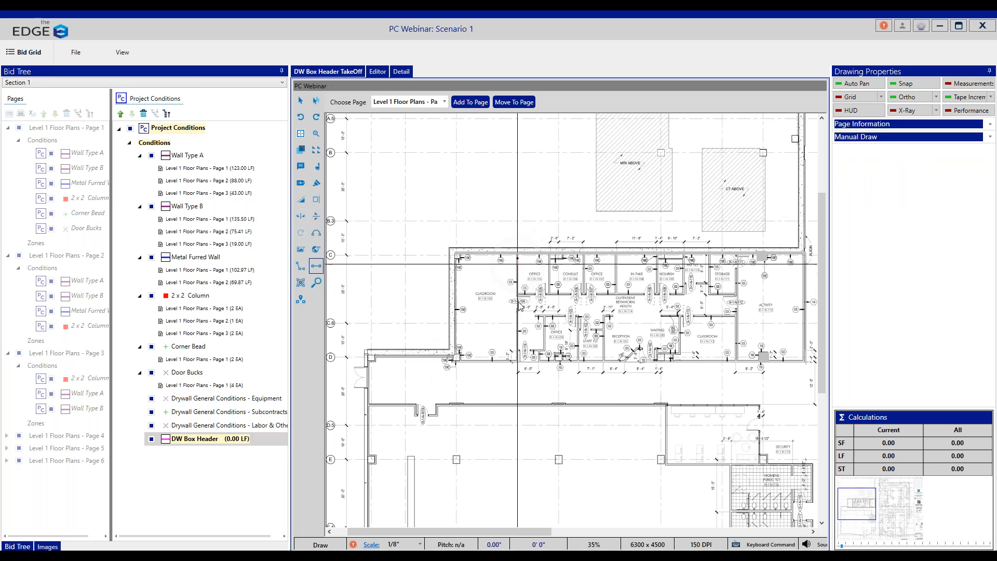
double_click(518, 362)
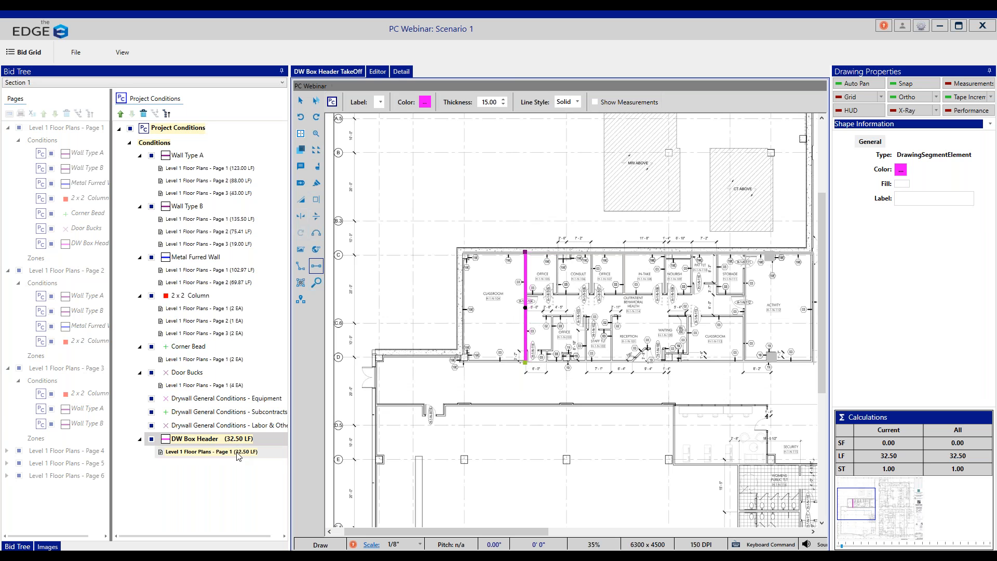
Step: Add the Drywall General Conditions - Equipment condition to Level 1 Floor Plans - Page 1
click(156, 143)
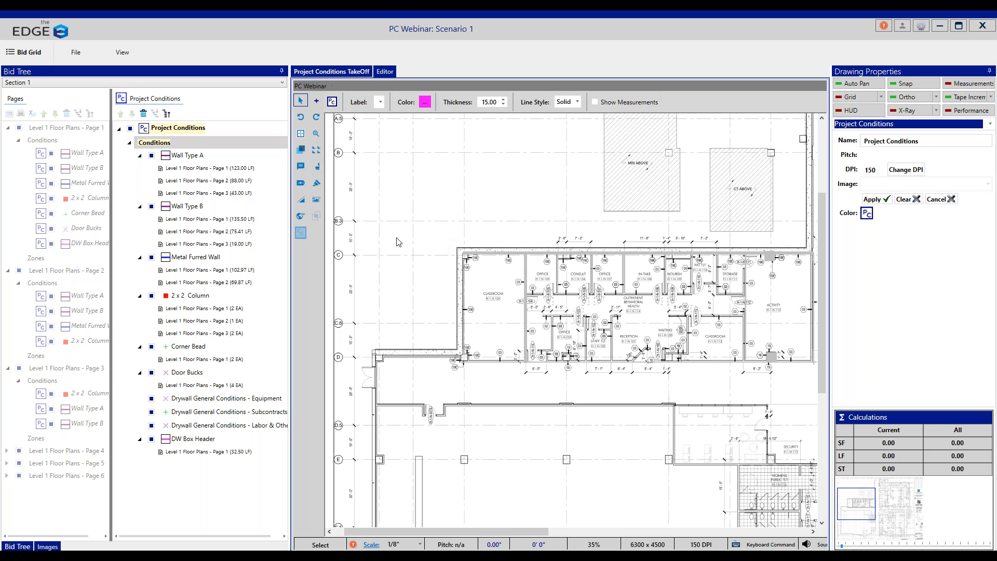
click(244, 403)
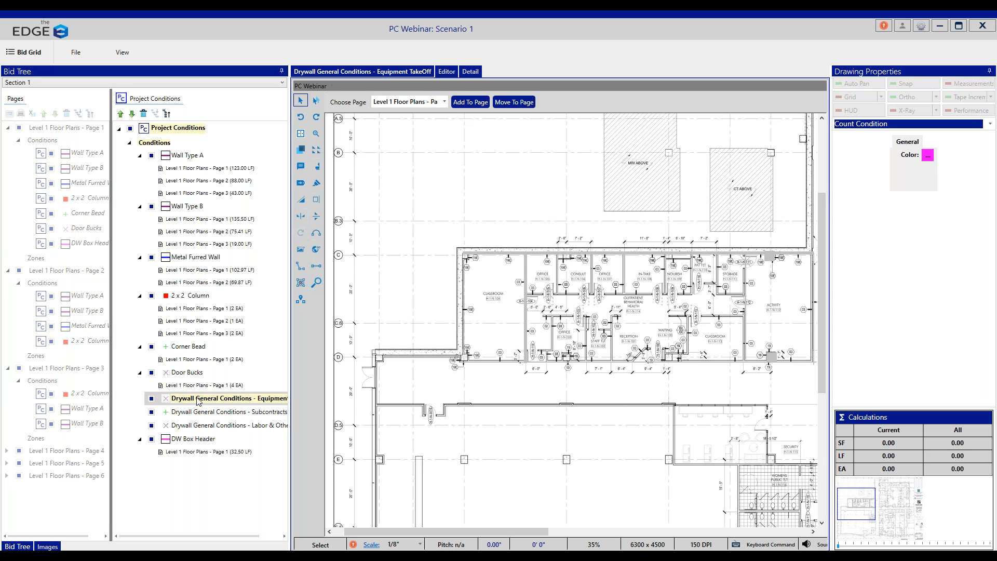
click(193, 156)
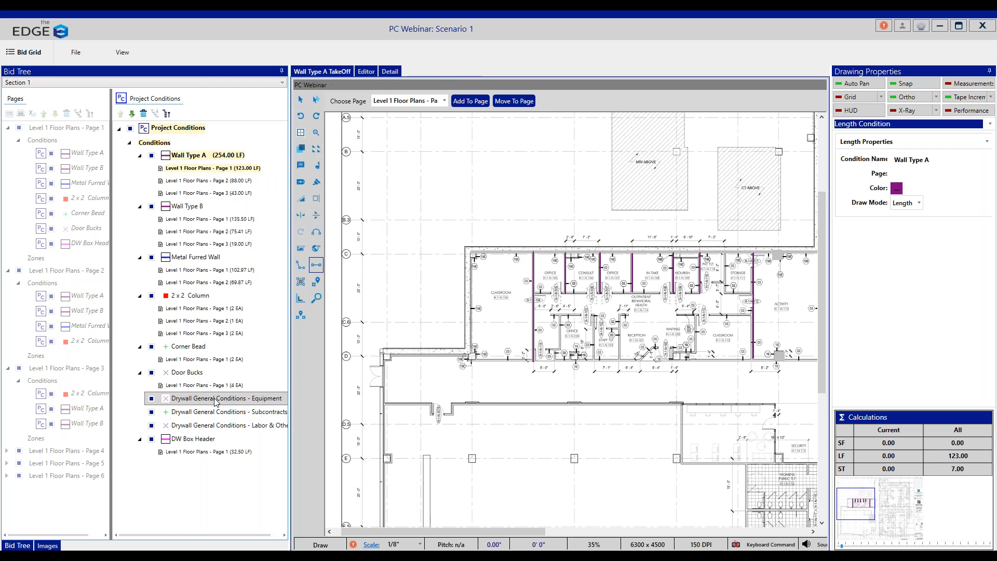
click(216, 401)
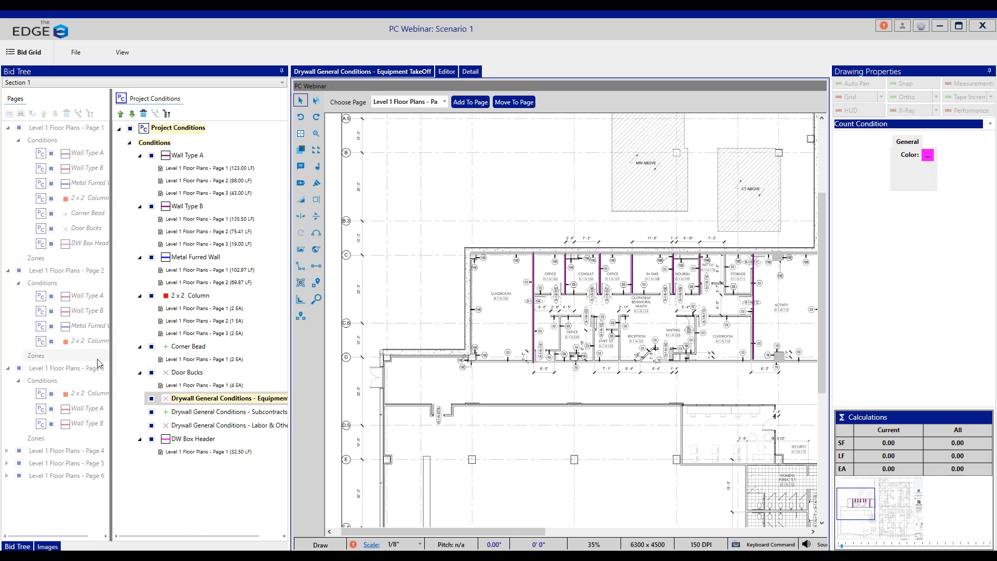
click(473, 102)
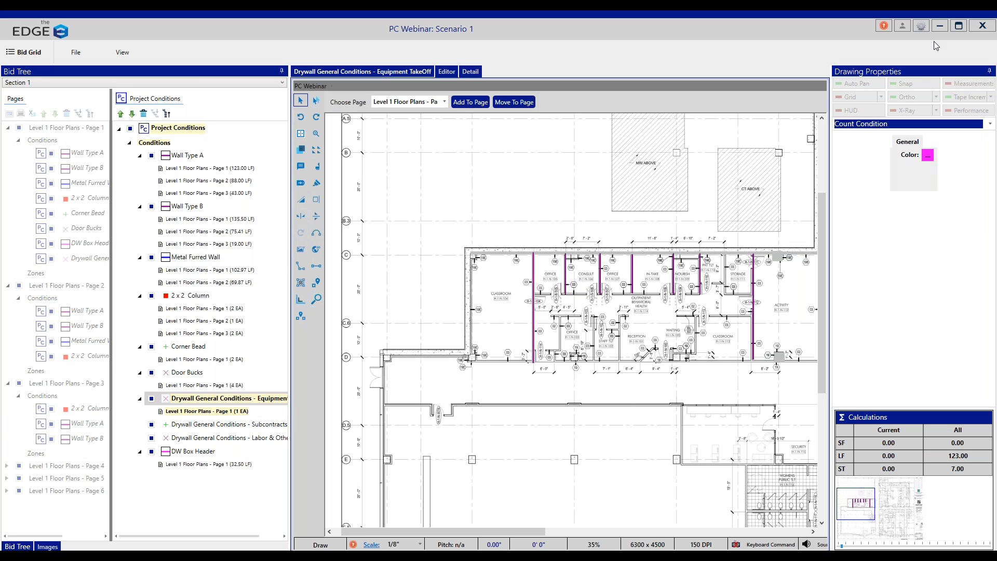
Step: Return to the bid grid window, show Section 1's project conditions pages, and open the Project Conditions page
click(939, 26)
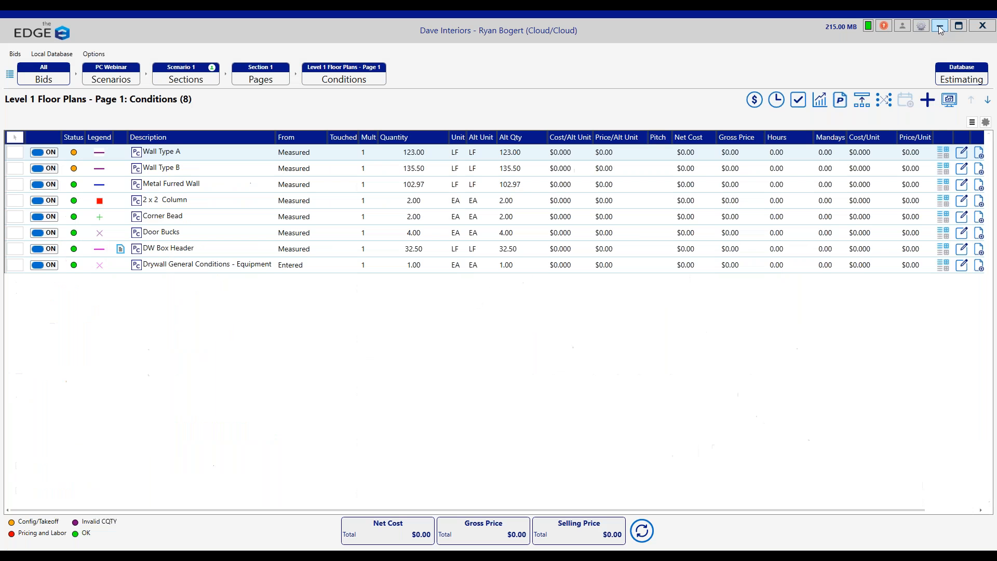
click(262, 81)
click(34, 102)
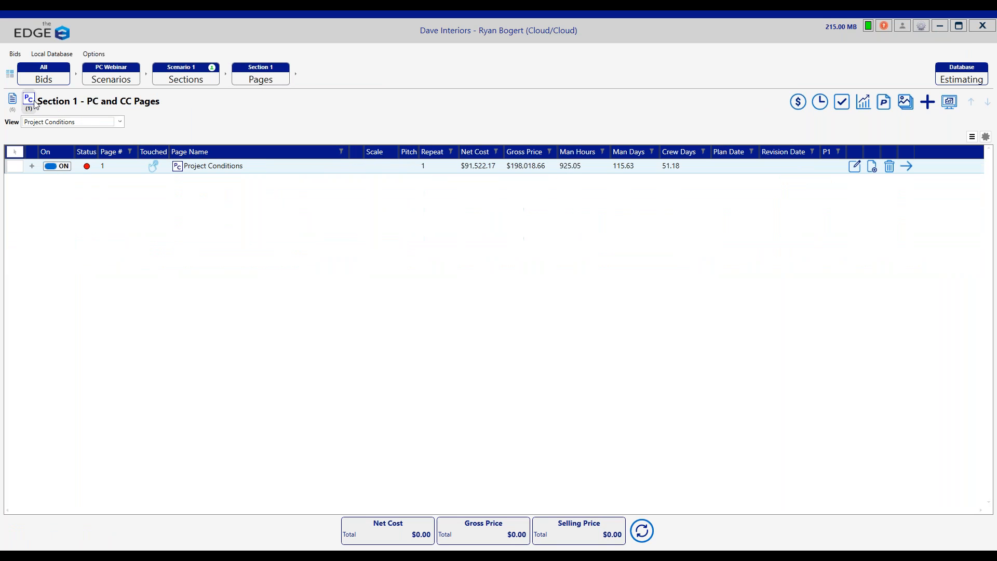
click(244, 174)
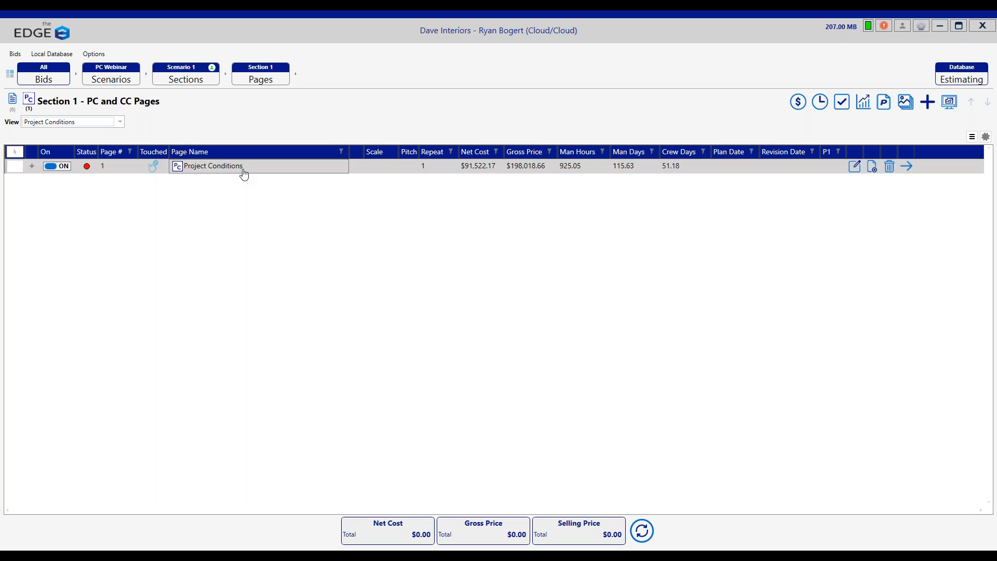
double_click(244, 174)
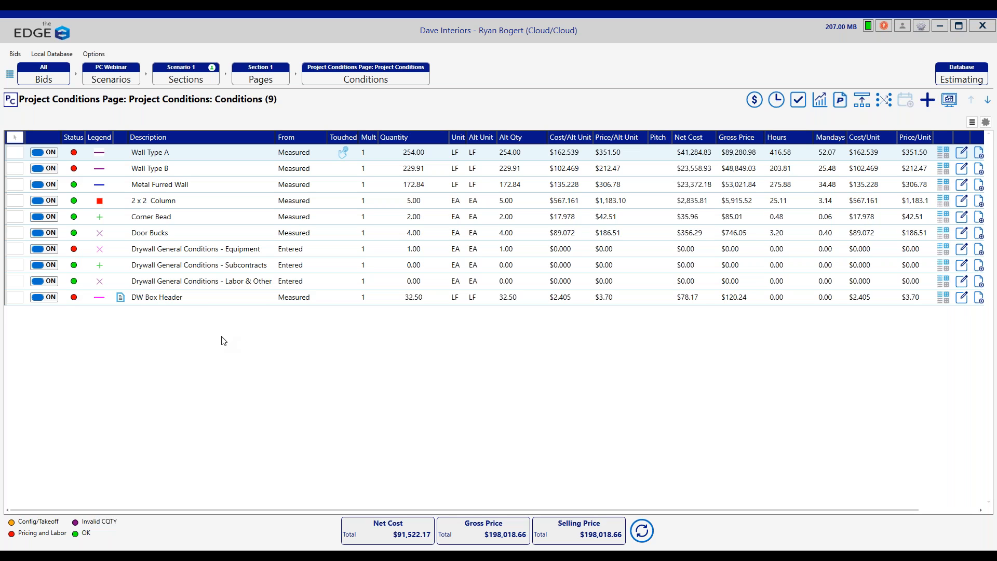
Step: Set Wall Type A's stud gauge to 25 and stud width to 6" on the Project Conditions page
click(220, 156)
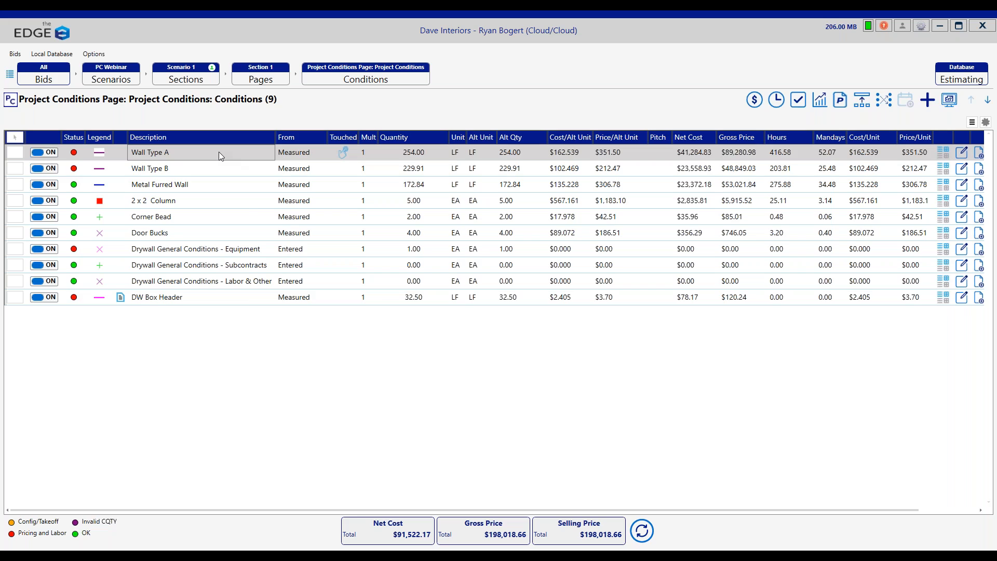
double_click(220, 152)
click(128, 276)
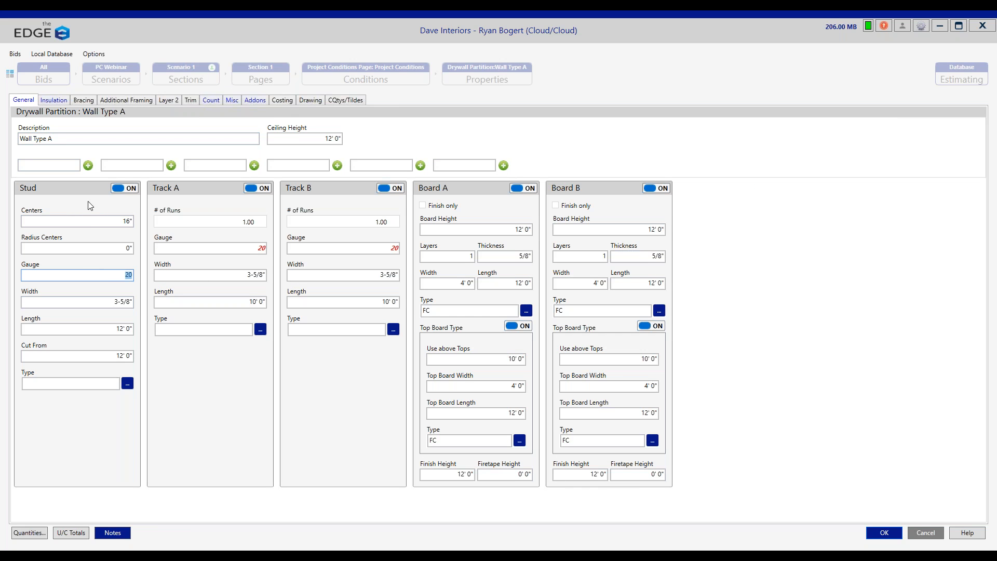
text(25)
key(Tab)
text(6)
key(Tab)
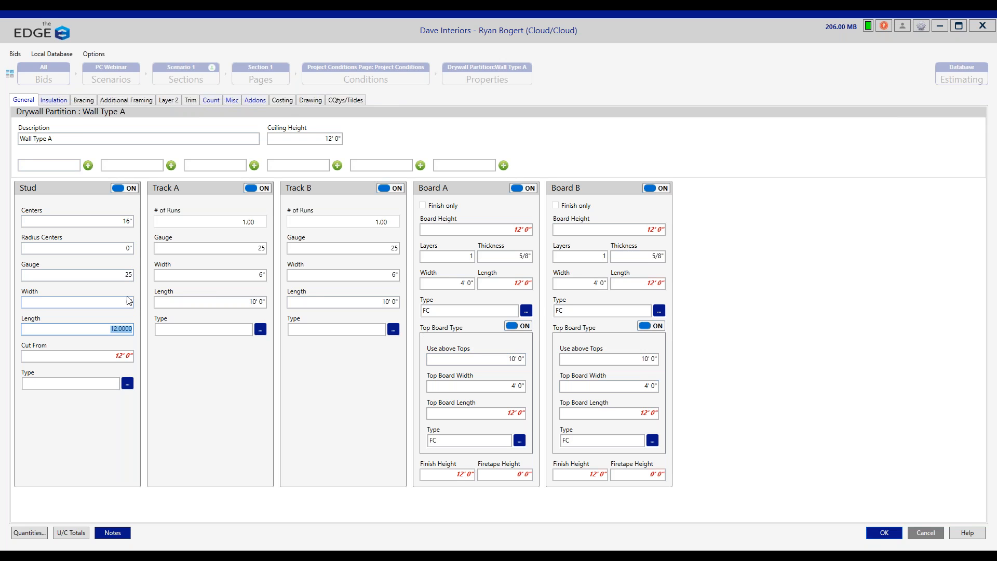
click(886, 532)
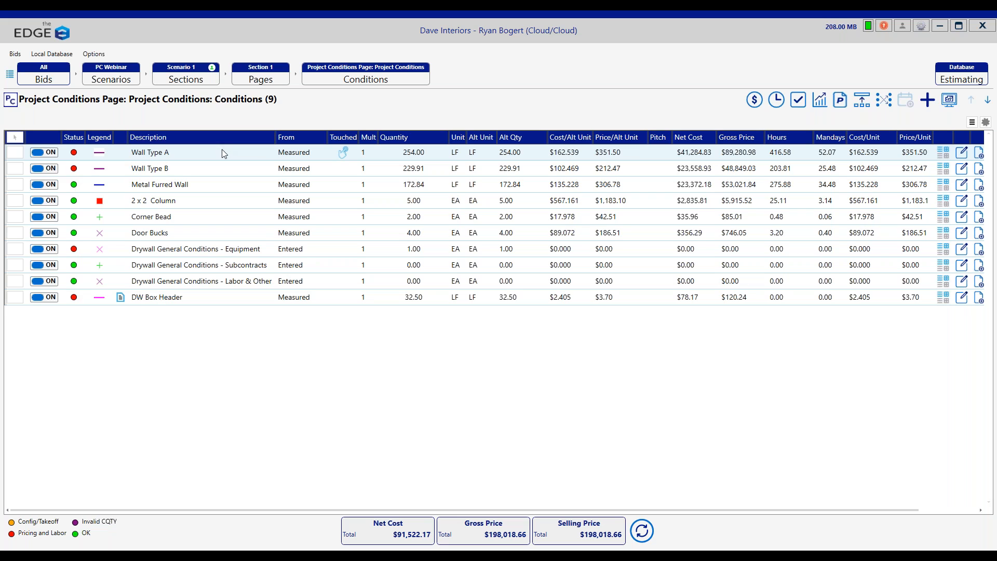
Step: Switch from the project conditions pages to Section 1's plan pages and open the conditions of Level 1 Floor Plans - Page 1
click(260, 76)
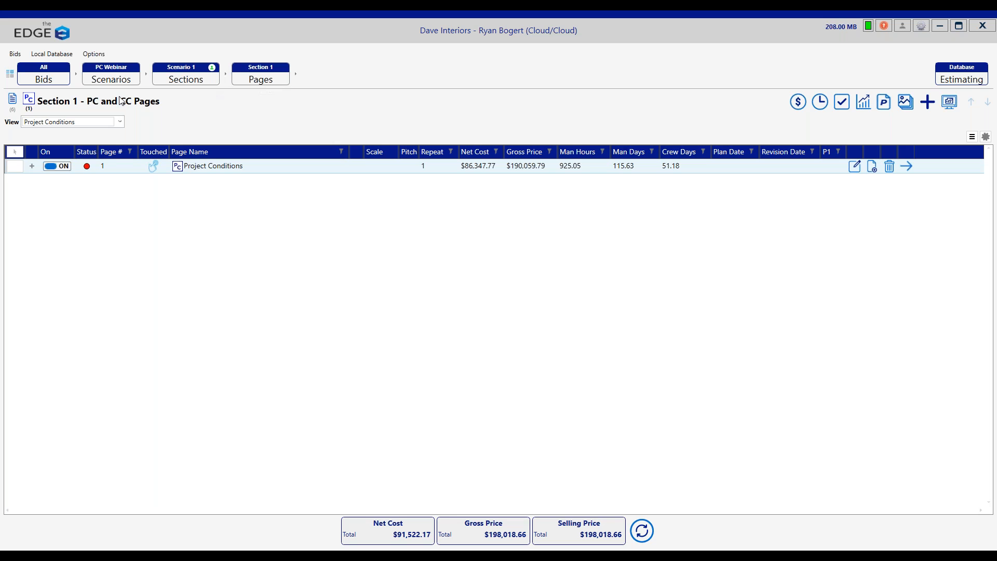
click(11, 102)
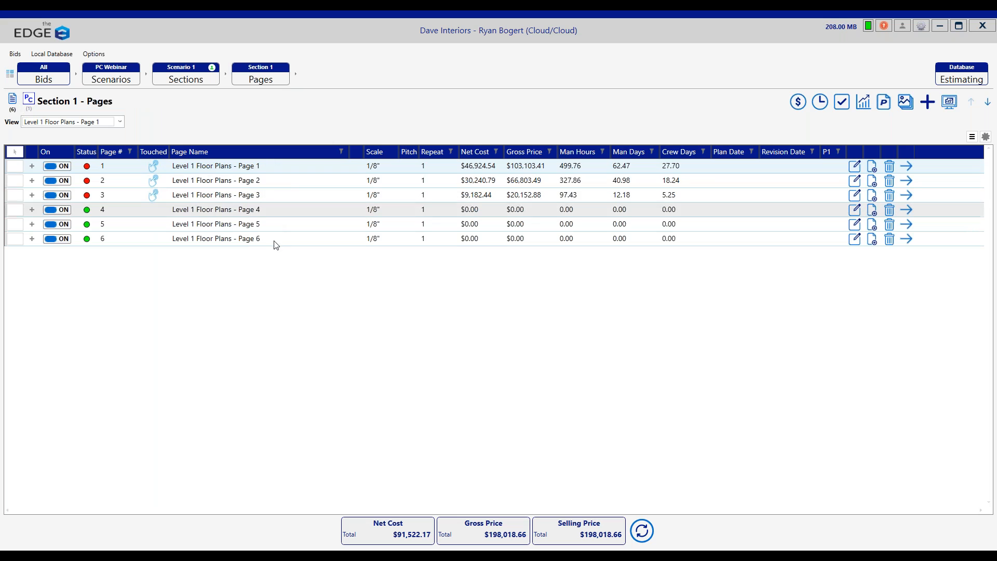
click(281, 167)
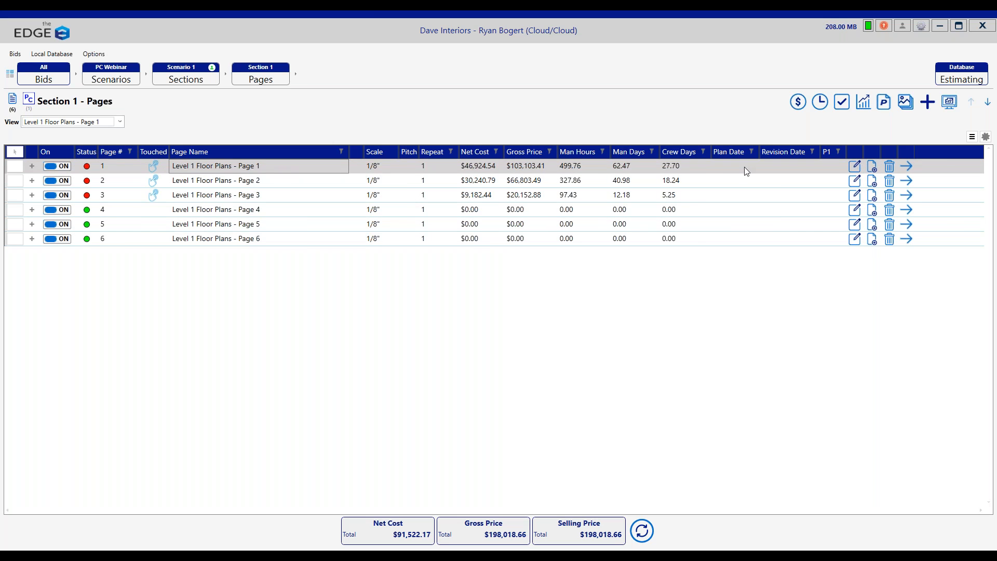
click(908, 166)
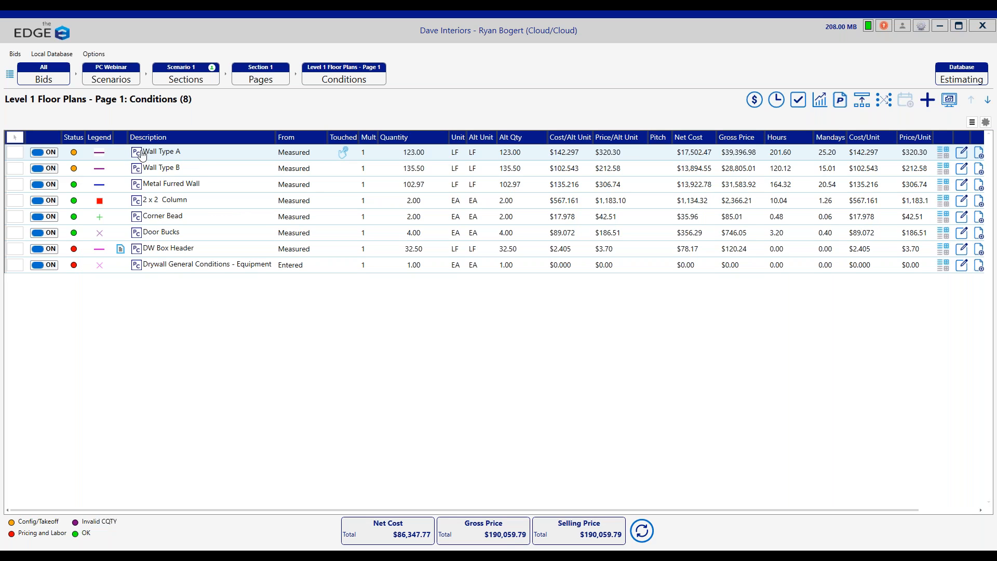
Step: Set Wall Type A's stud gauge to 20 and stud width to 3-5/8" from the Page 1 conditions
click(203, 151)
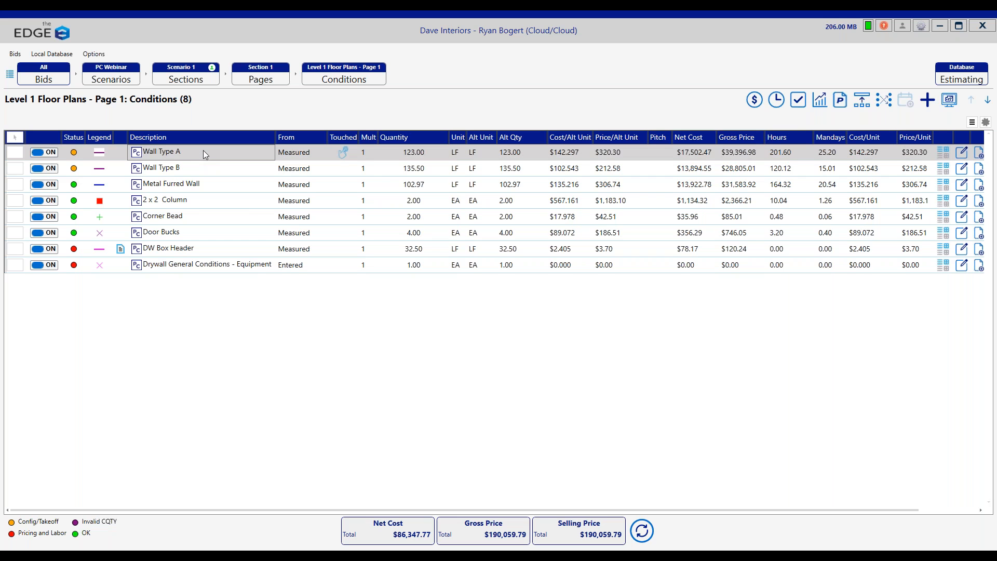
double_click(204, 151)
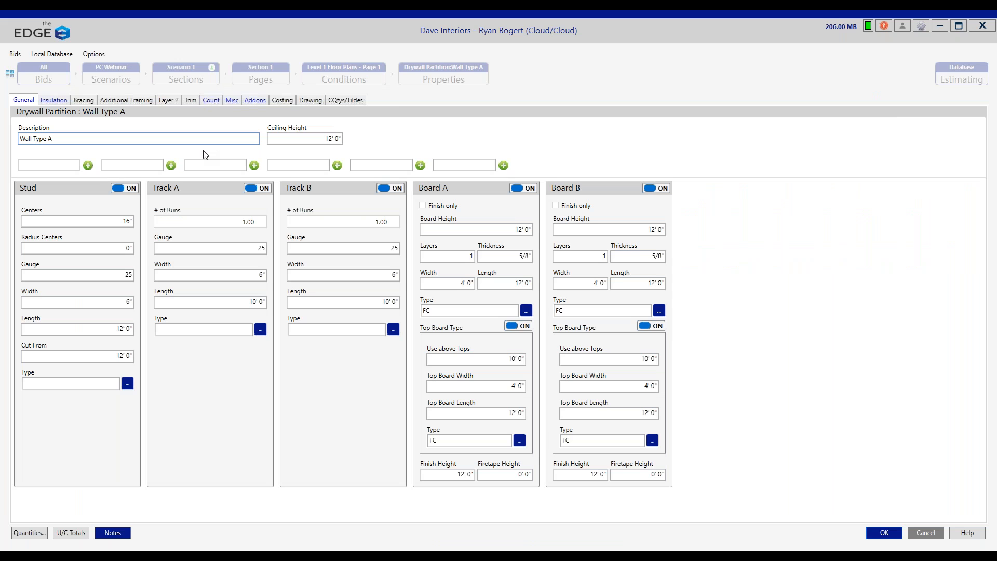
click(111, 276)
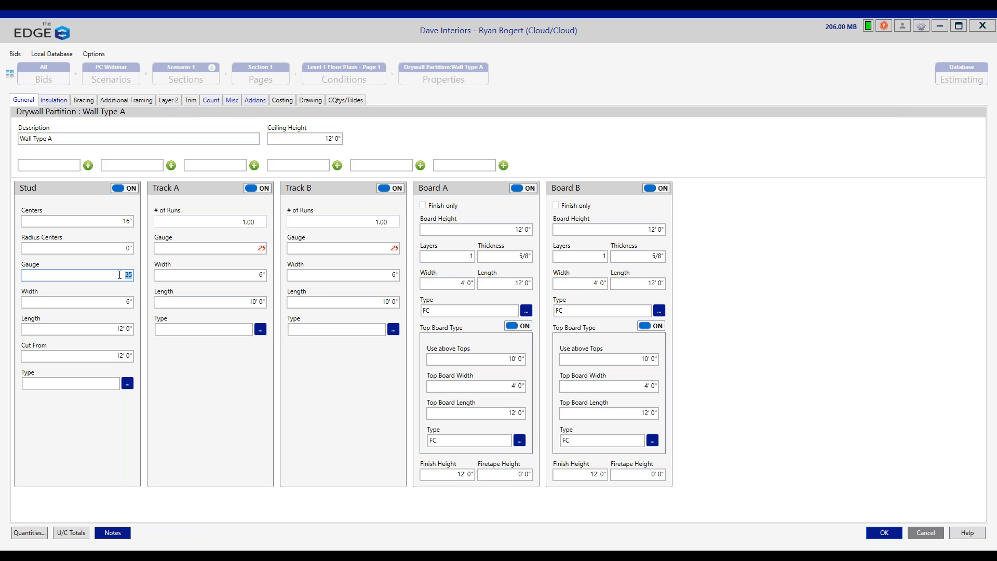
text(20)
key(Tab)
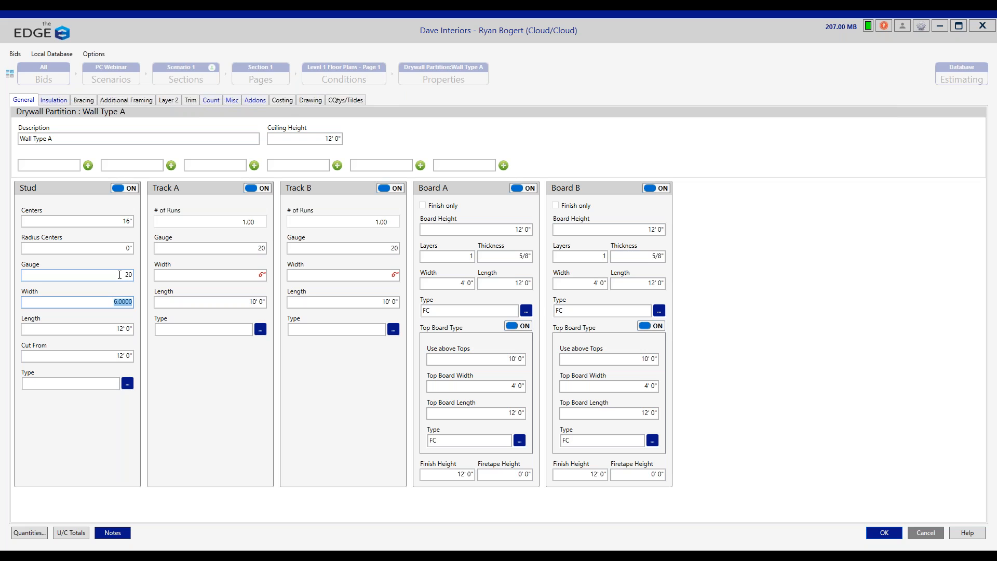
text(3-5/8)
key(Tab)
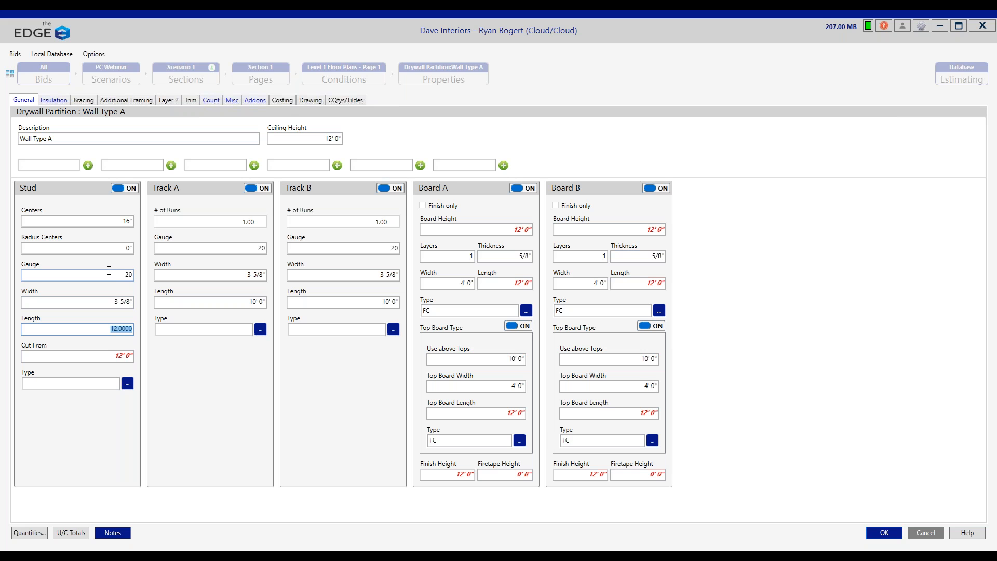
click(878, 532)
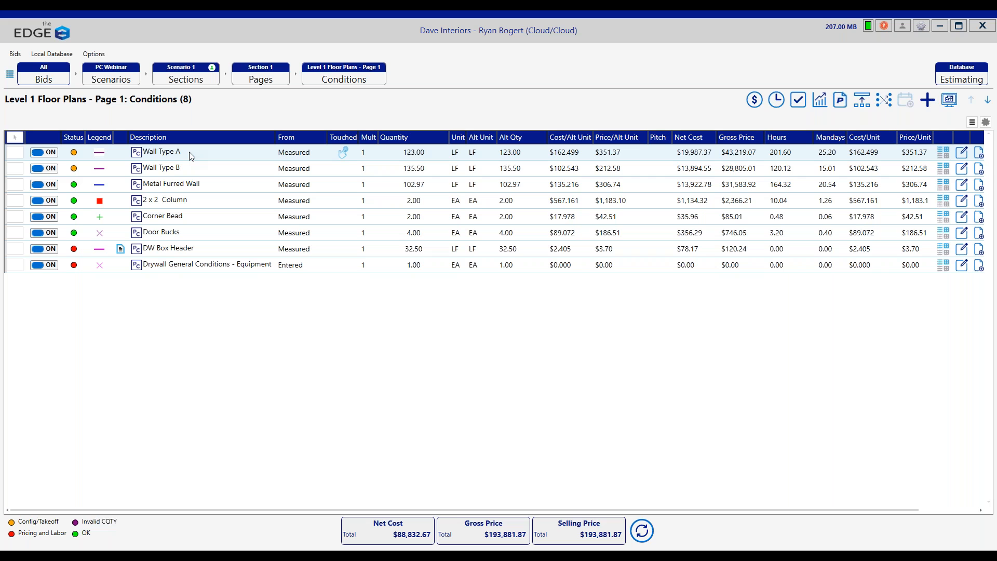
Step: Reopen the Project Conditions page and check Wall Type A's stud and track gauge and width in its properties
click(261, 81)
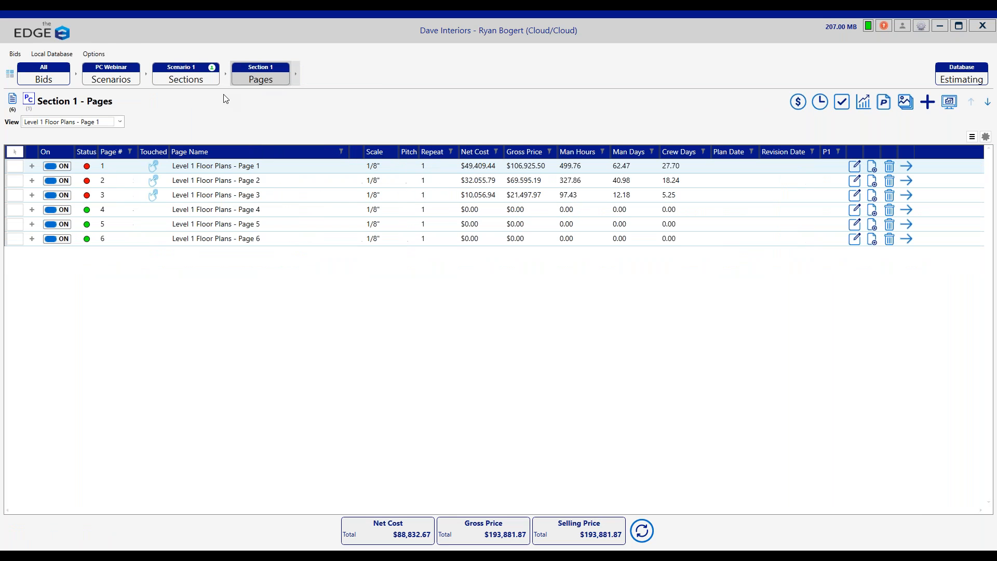
click(28, 100)
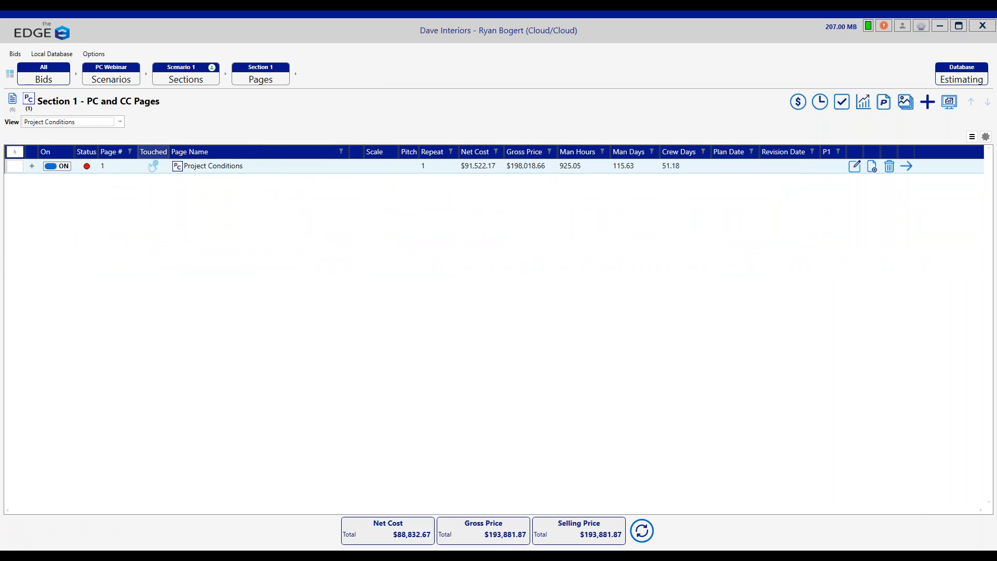
double_click(231, 172)
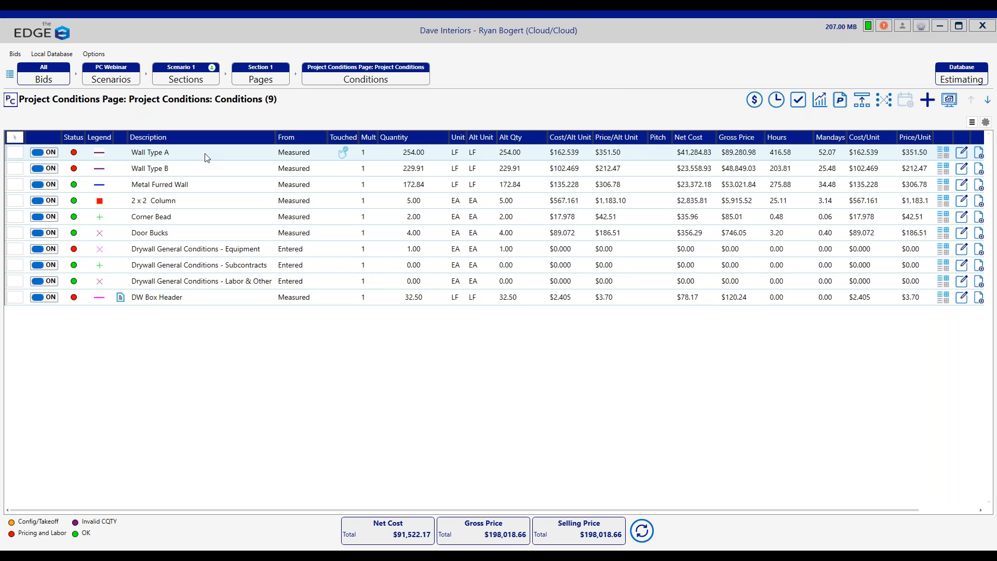
click(207, 157)
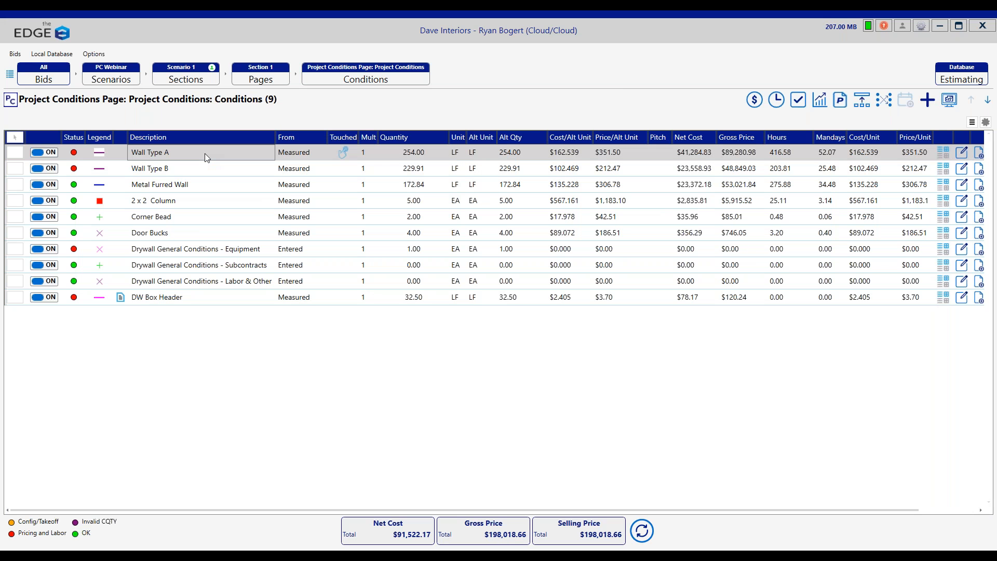
double_click(204, 153)
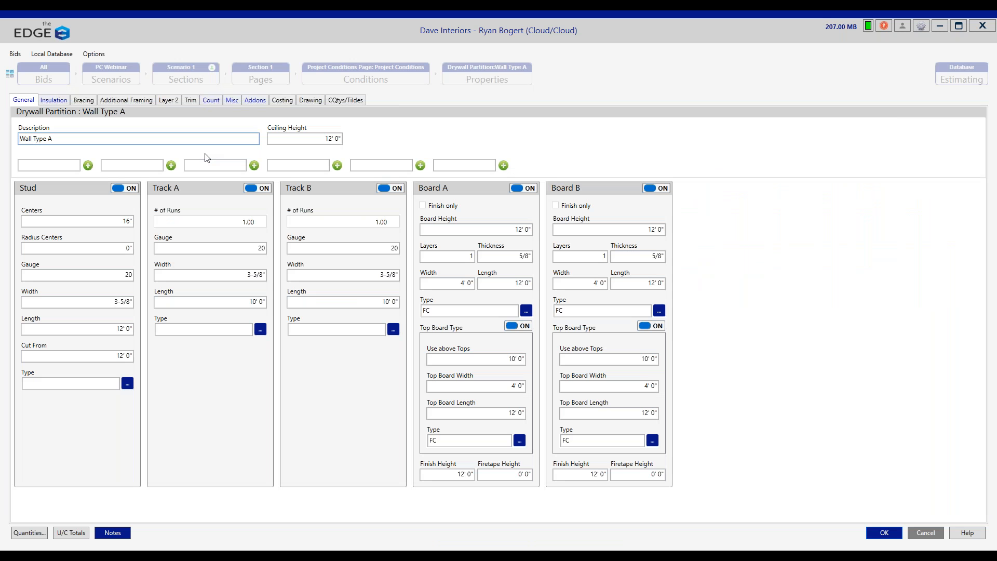
click(127, 305)
click(179, 272)
click(890, 531)
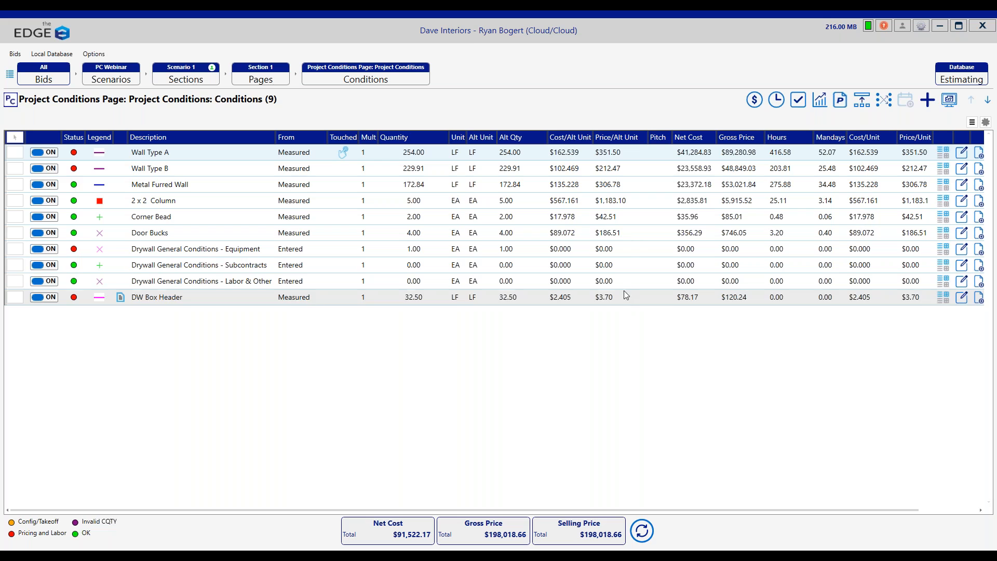
Step: Compare the condition list of Level 1 Floor Plans - Page 1 with the list on the Project Conditions page
click(274, 77)
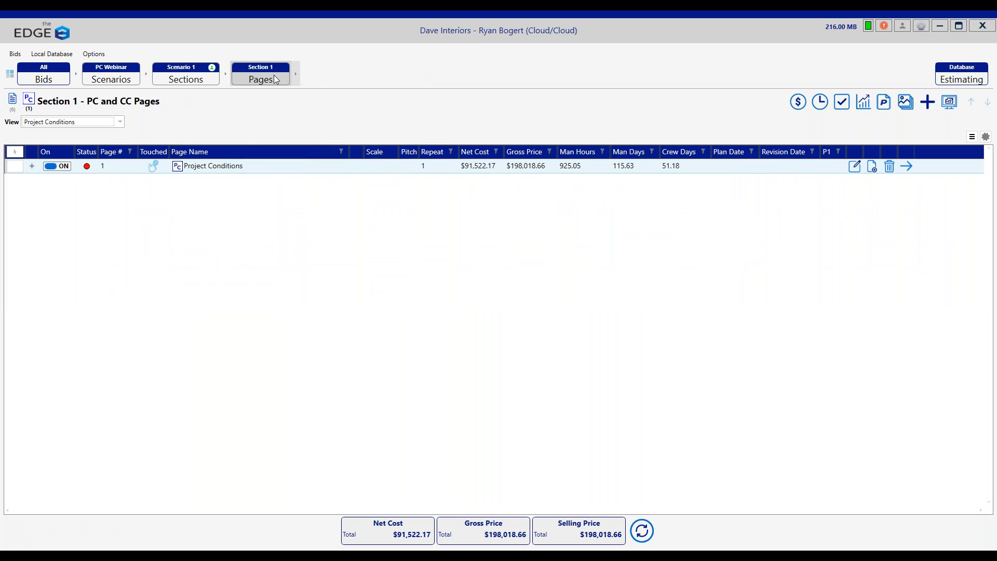
click(12, 101)
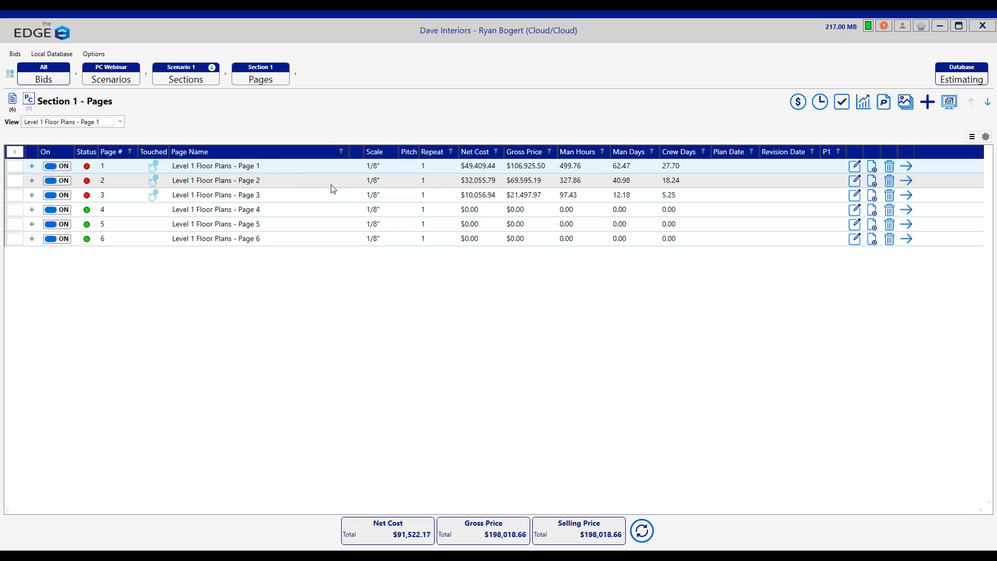
click(276, 166)
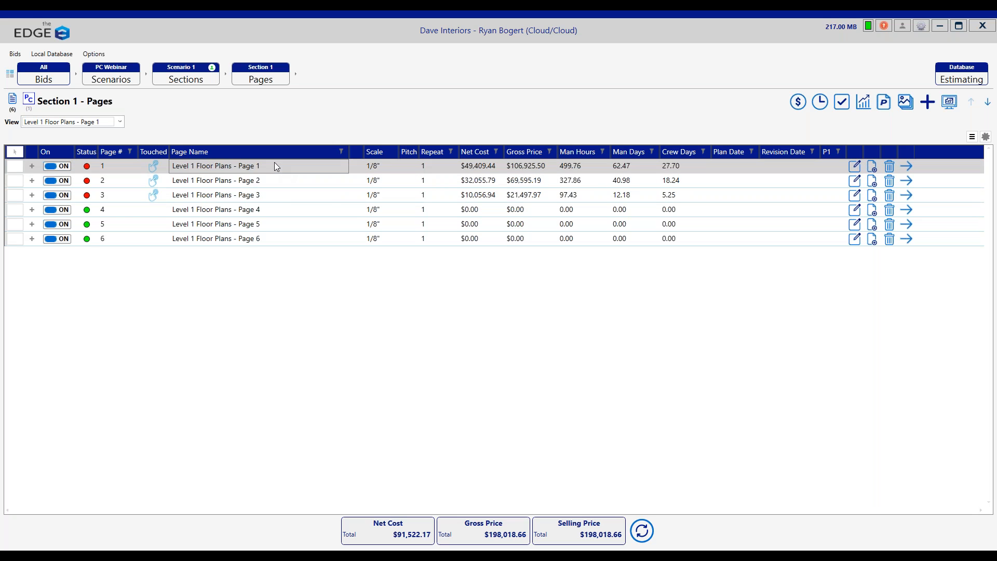
double_click(275, 166)
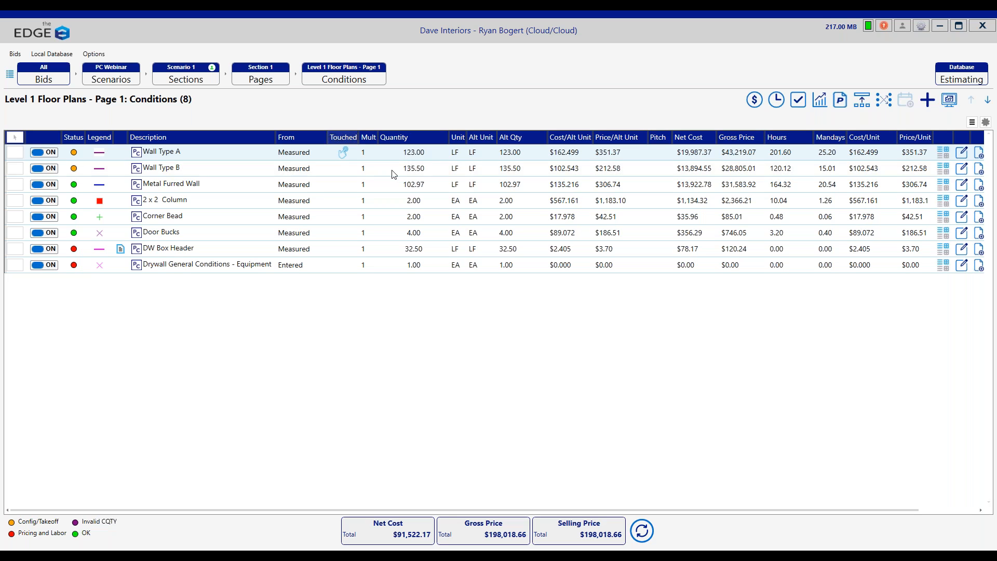
click(241, 155)
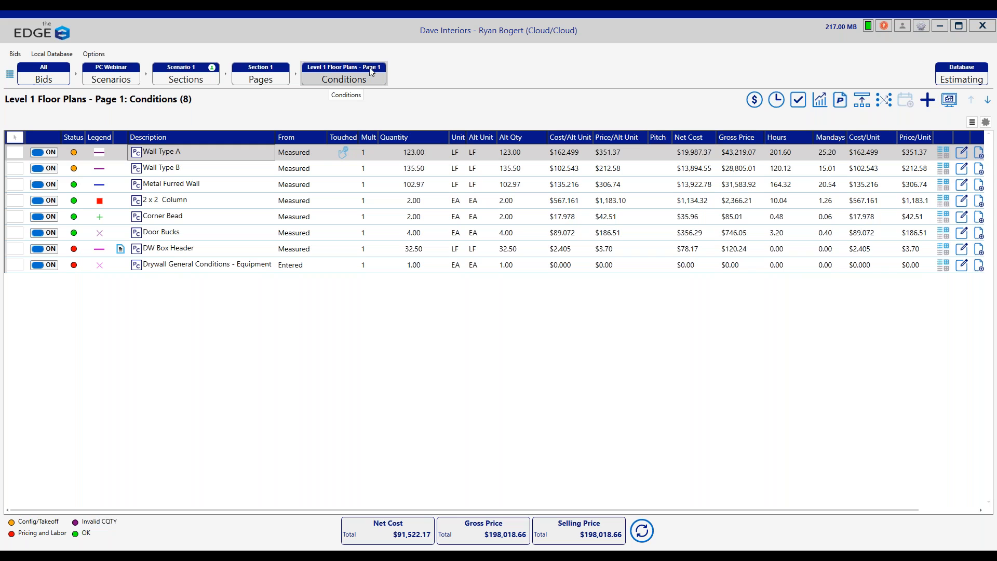
click(278, 79)
click(29, 99)
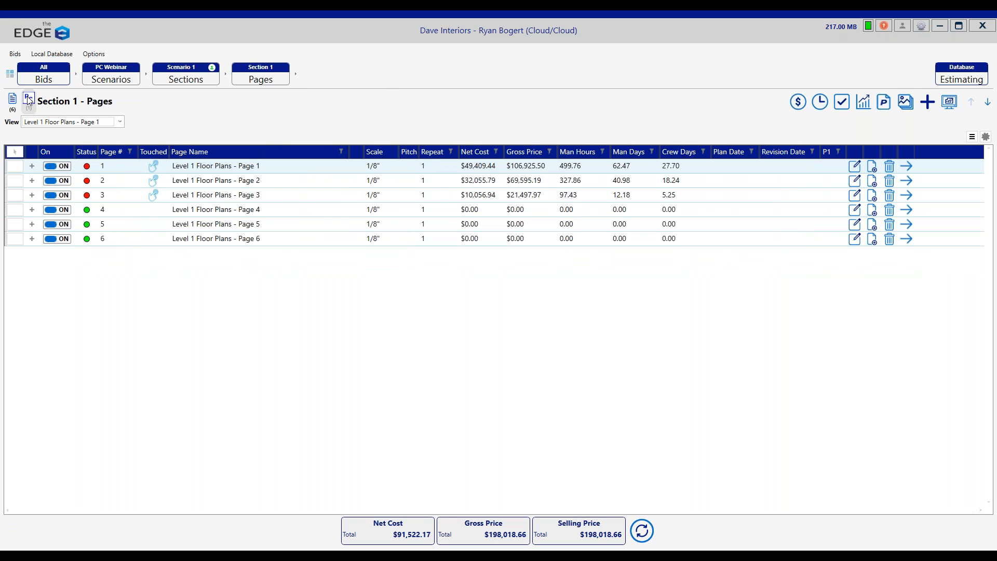
double_click(250, 165)
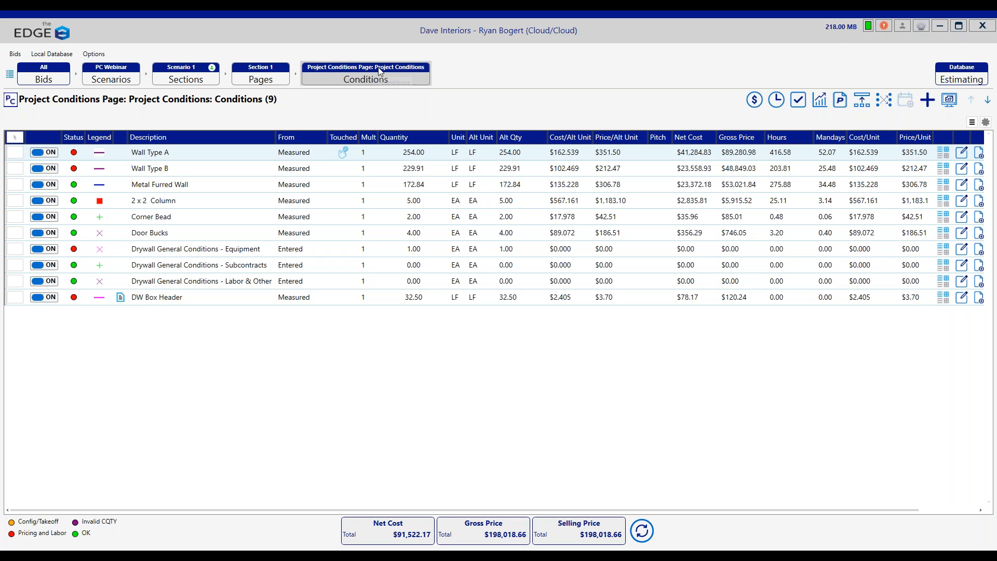
Step: Go back to Section 1's plan pages and open the conditions of Level 1 Floor Plans - Page 1
click(260, 77)
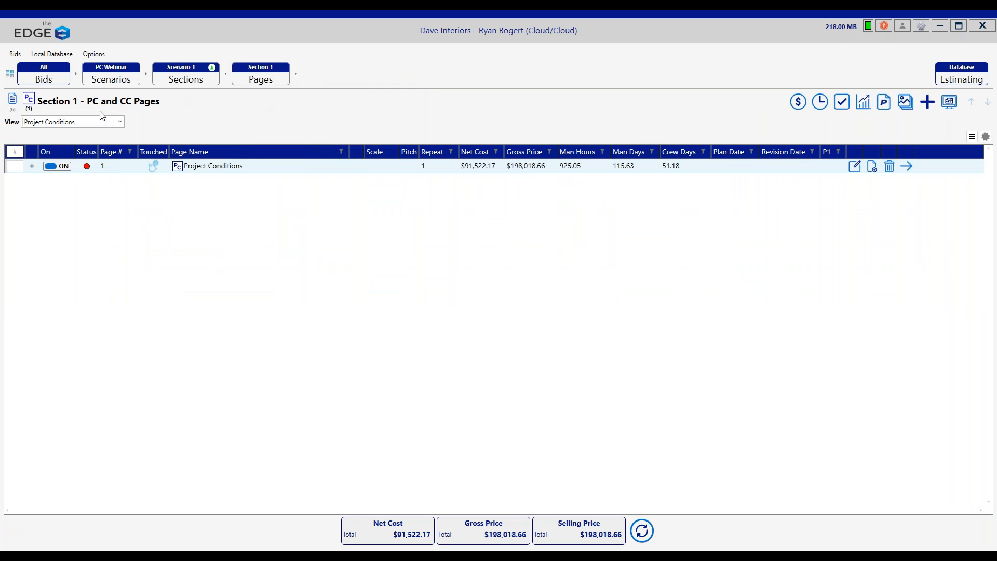
click(12, 100)
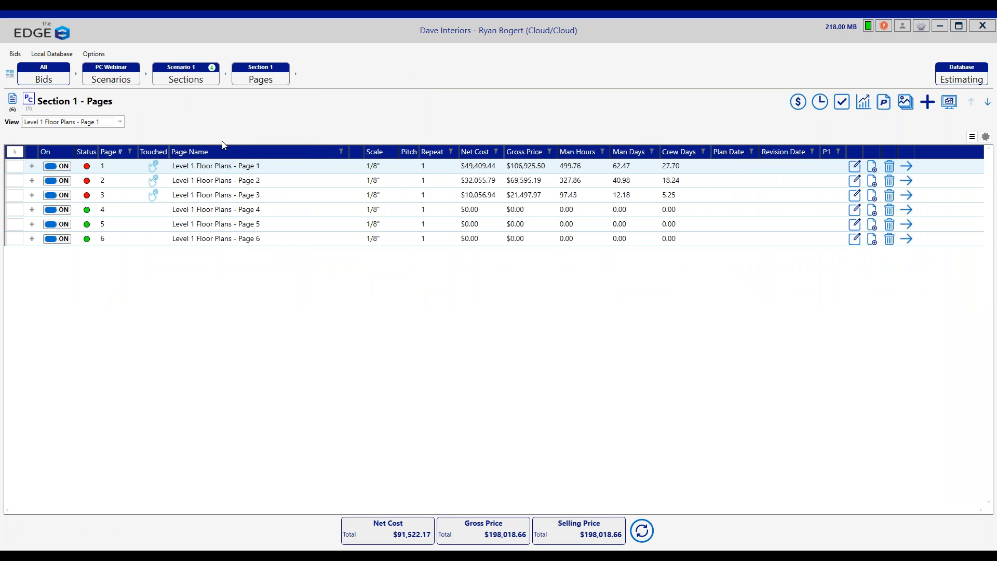
double_click(286, 166)
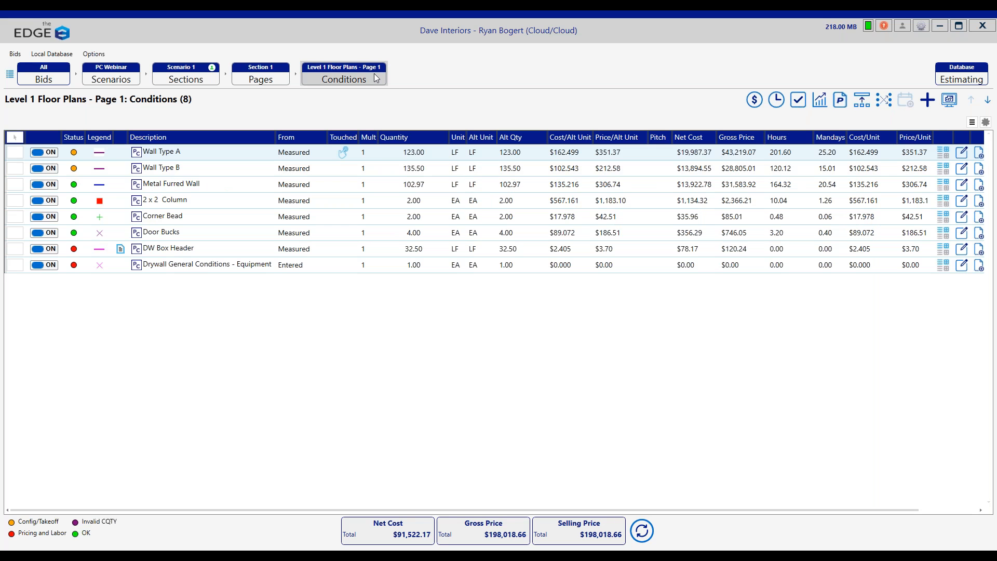
Step: Copy Wall Type A on Page 1 without its assigned drawing colors and styles, name the copy Wall Type A-1, and select it
click(210, 149)
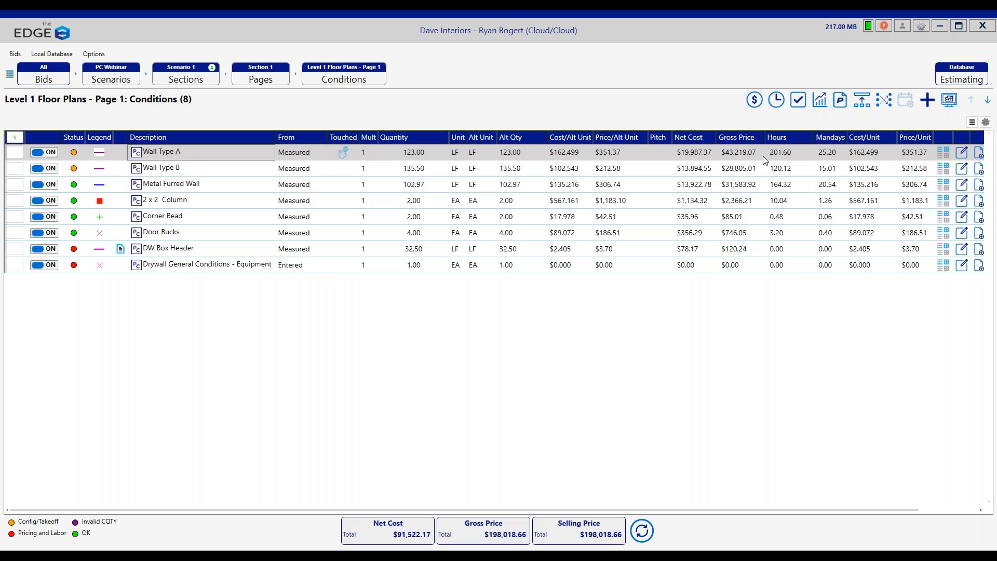
click(979, 154)
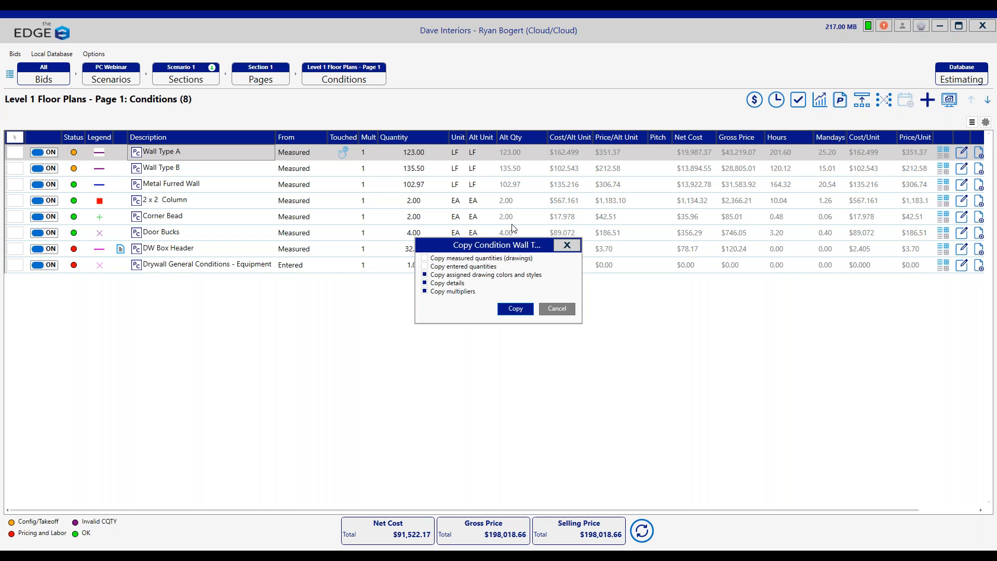
click(425, 274)
click(516, 309)
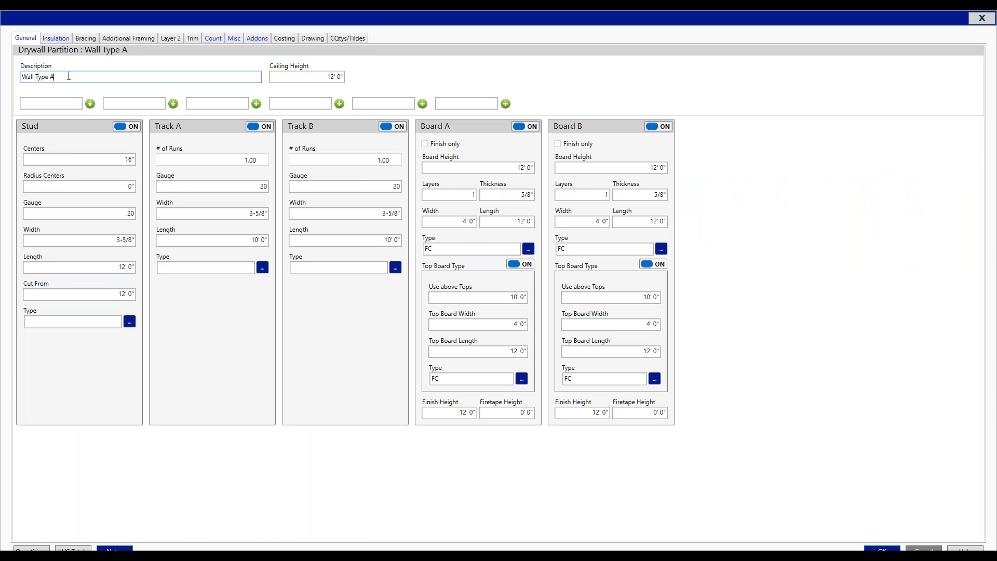
text(1)
click(866, 550)
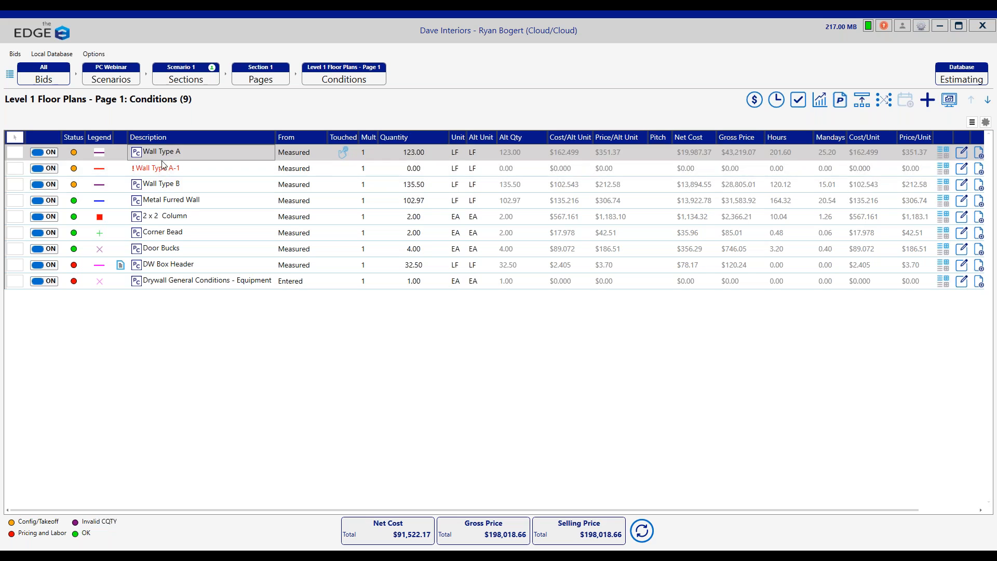
click(163, 164)
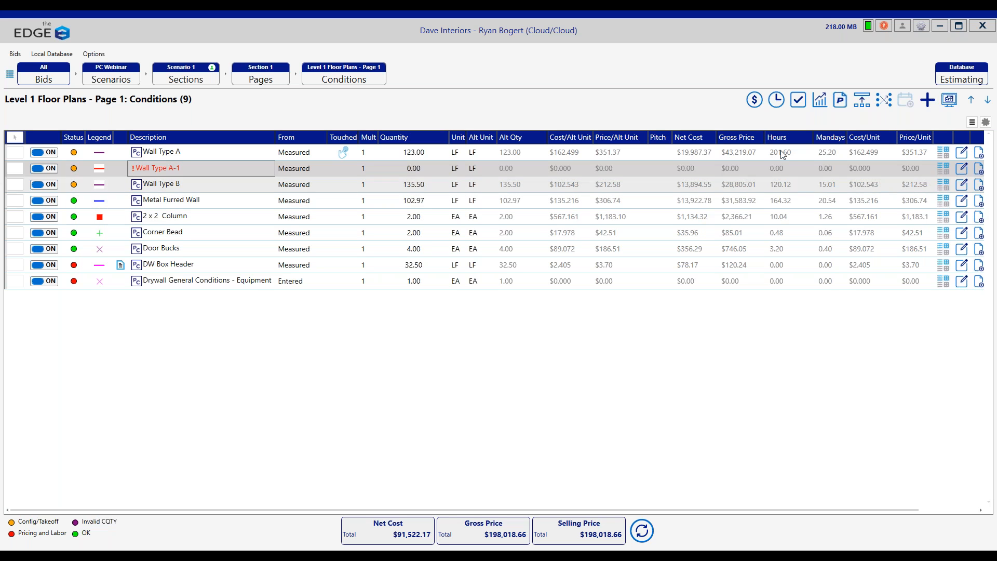
Step: Take off Wall Type A-1 along the room beside Security with about 27 ft horizontal and 18 ft vertical segments, and return to the conditions grid
drag(560, 512, 617, 512)
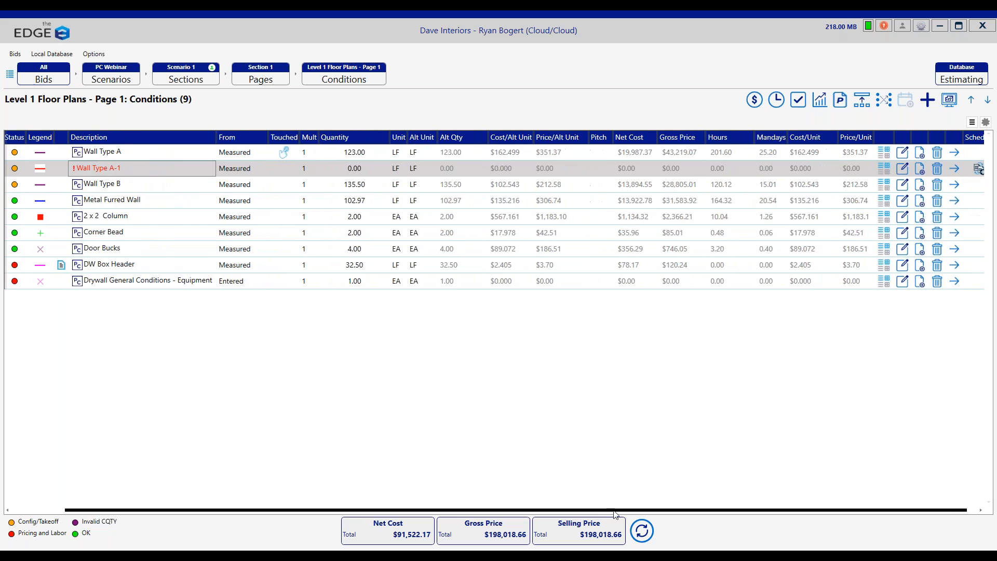
click(953, 169)
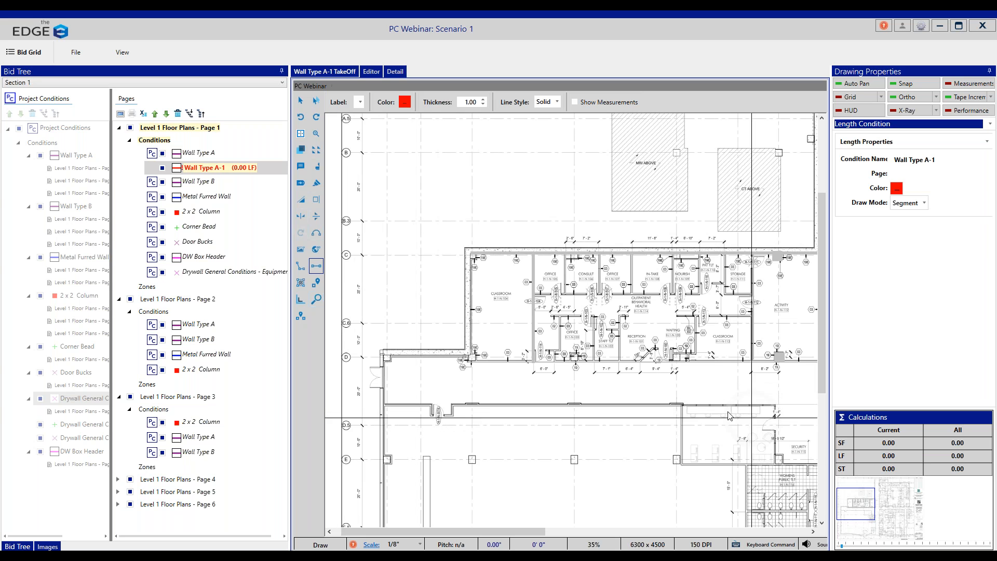
click(682, 404)
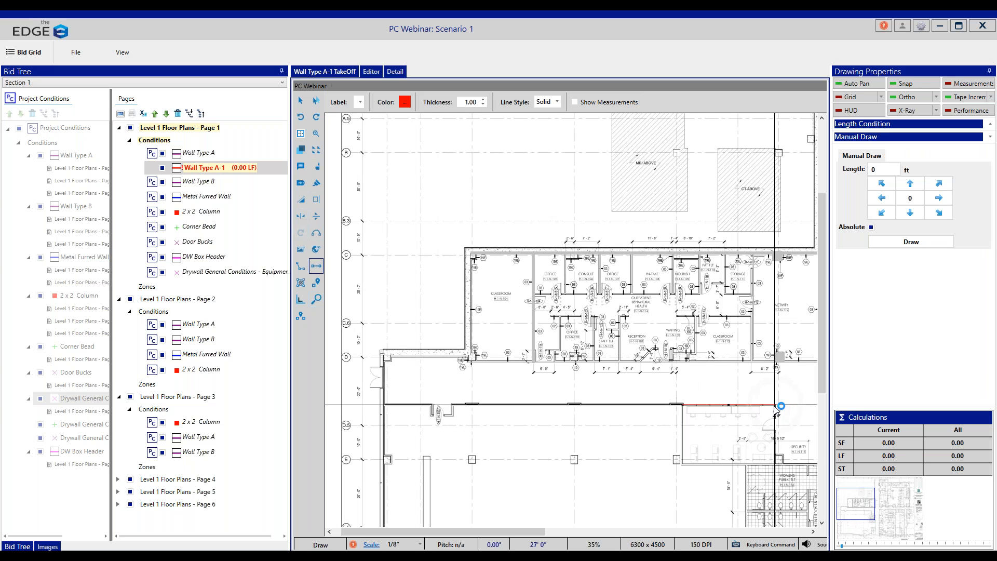
click(775, 405)
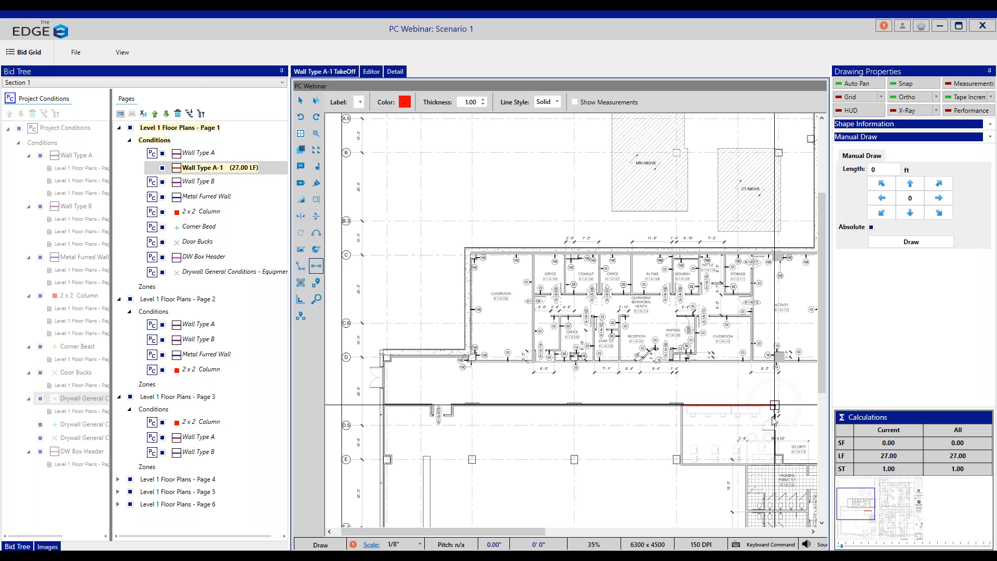
double_click(775, 465)
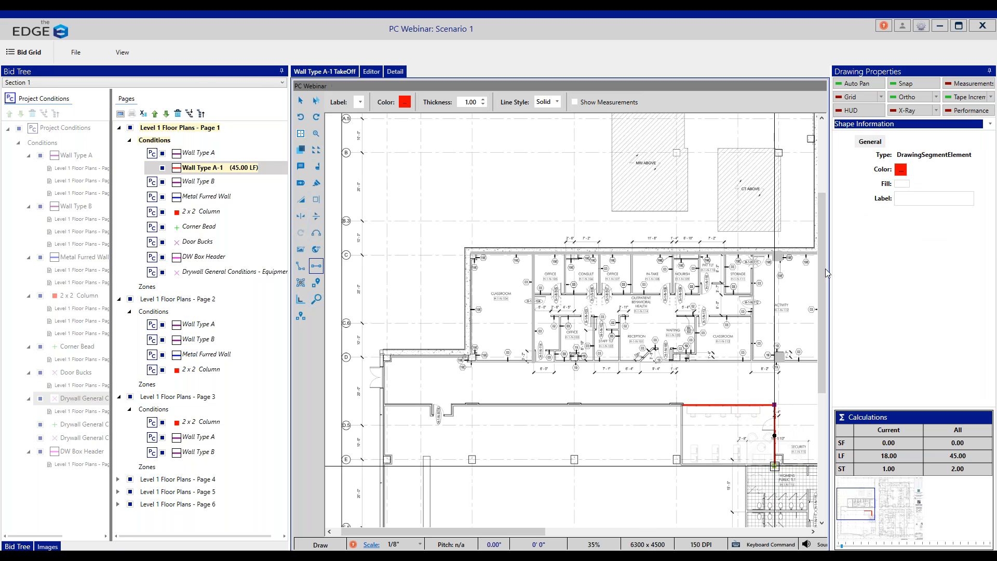
click(941, 26)
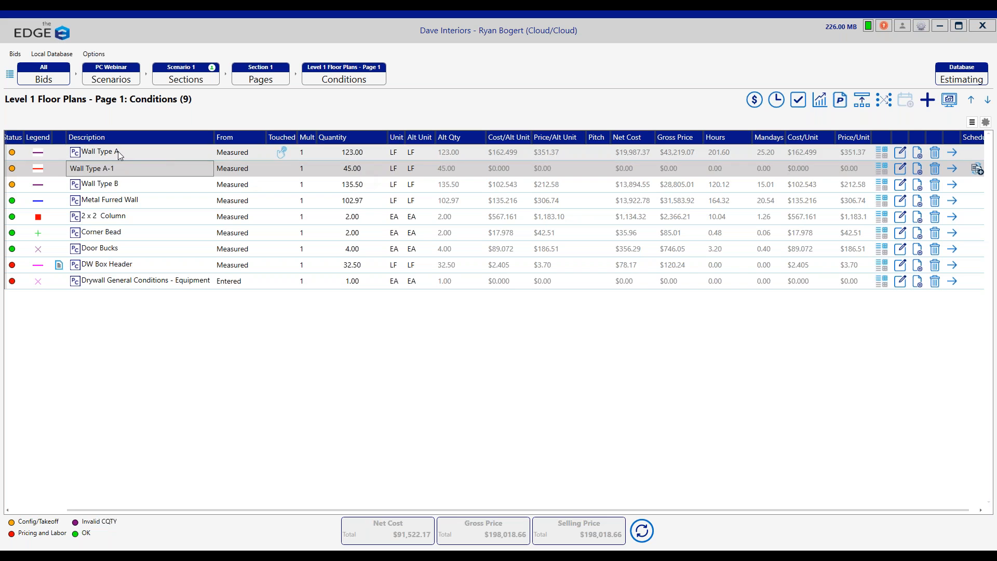
Step: Mark Wall Type A-1 and set its labor production rates to 5 EU/Hr for the 3-5/8" track and 2.5 EU/Hr for the wall studs
drag(335, 510, 266, 512)
click(17, 170)
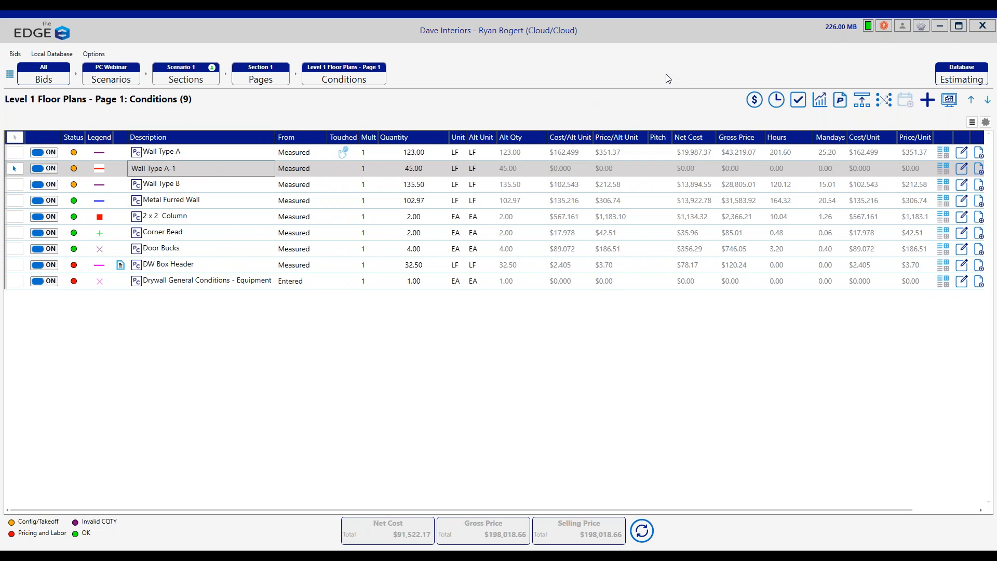
click(778, 100)
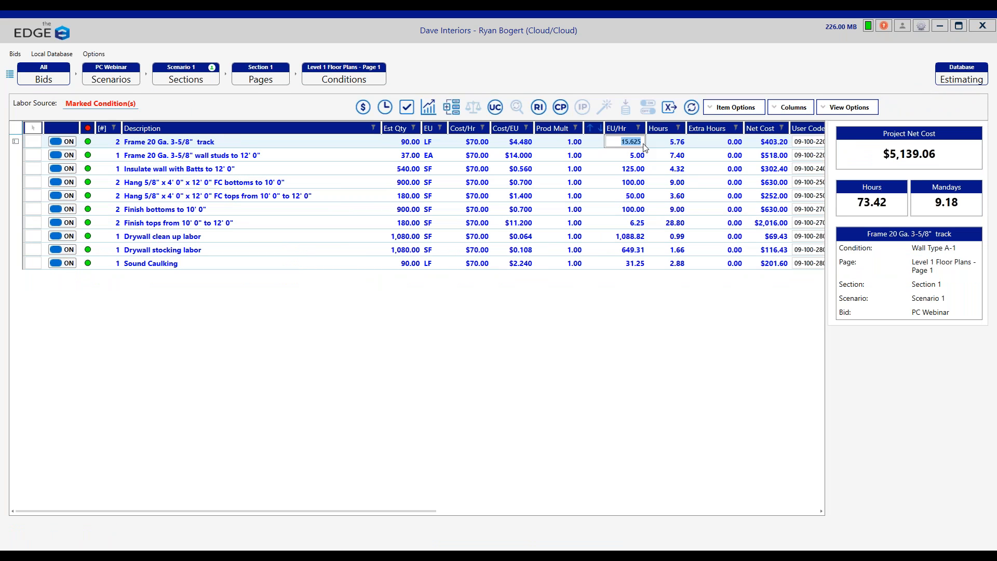
text(5)
key(Return)
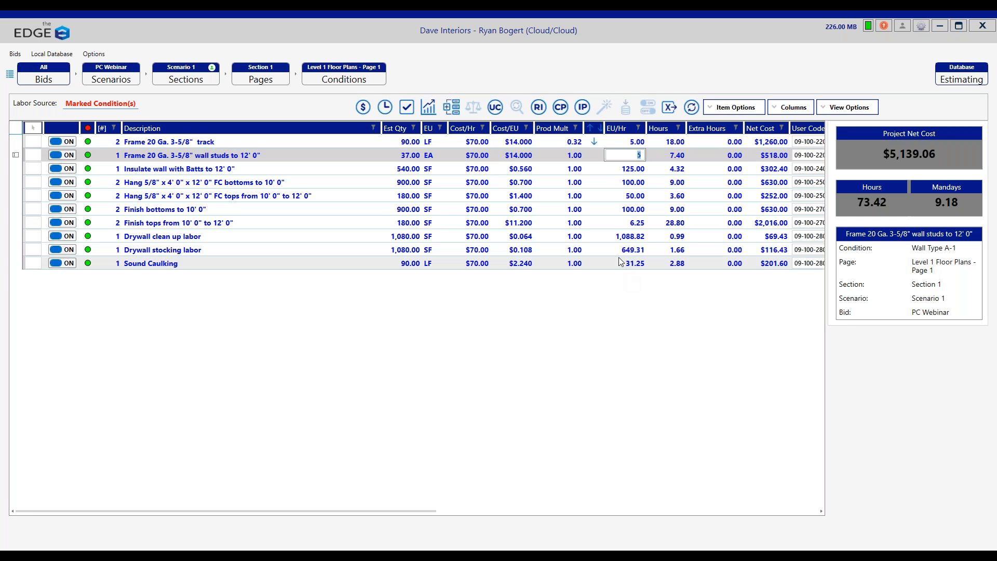
text(2.5)
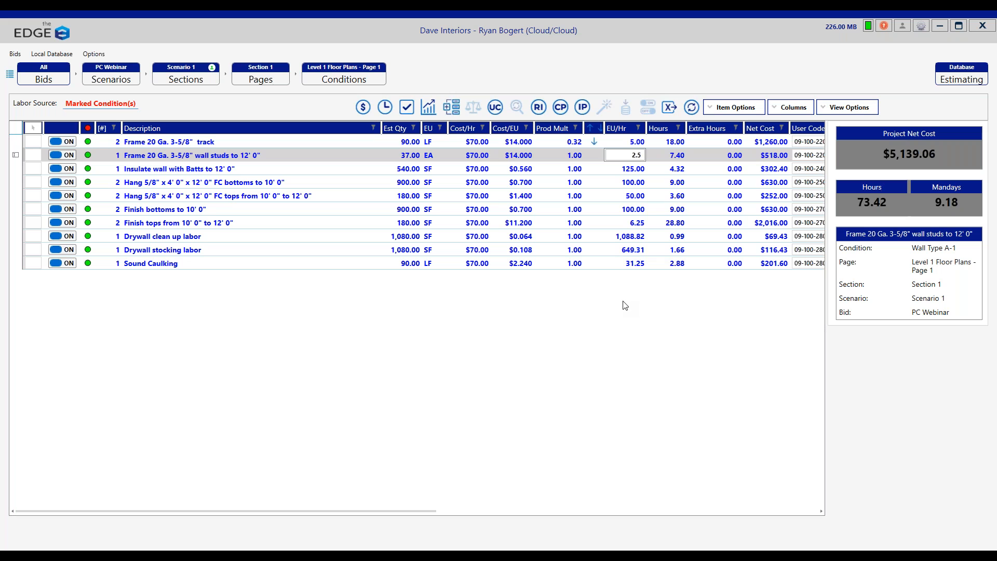
key(Return)
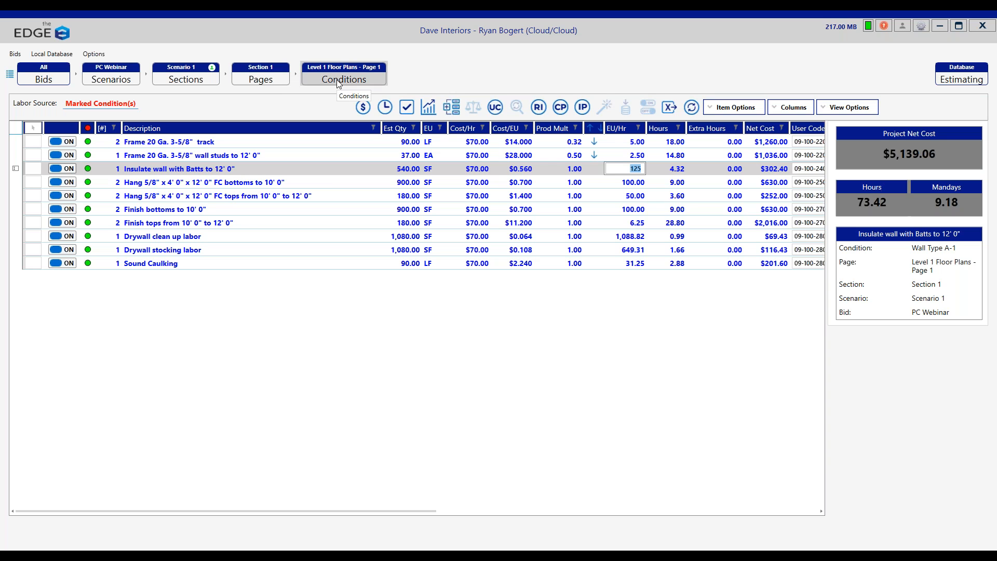
Step: Go back to Section 1's pages and open the conditions of the Project Conditions page
click(271, 86)
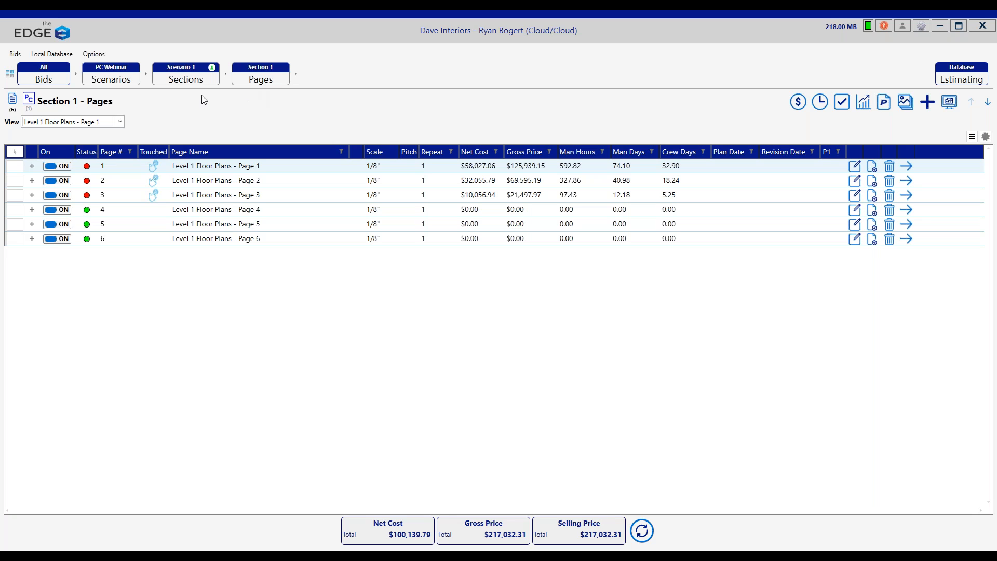
click(28, 99)
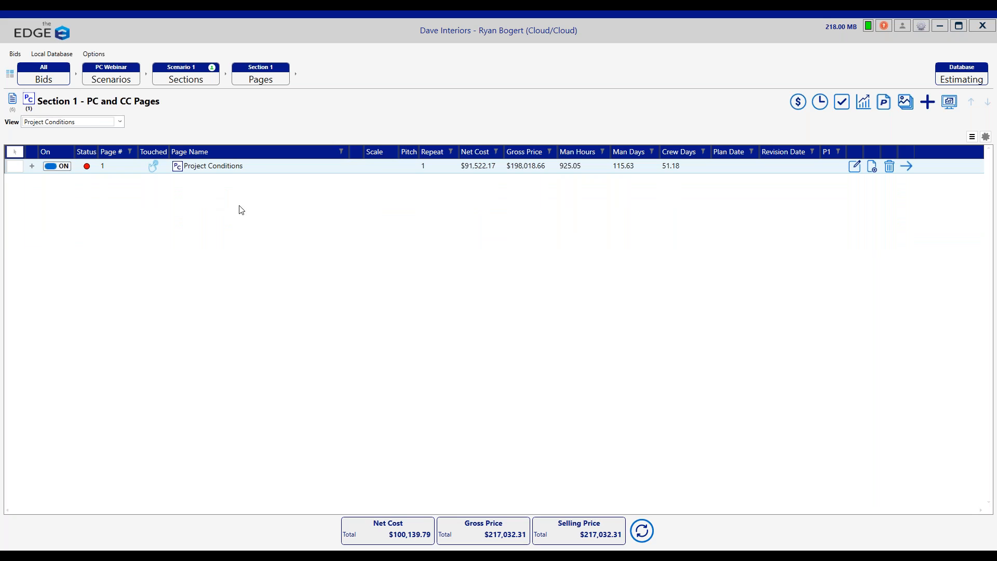
double_click(240, 168)
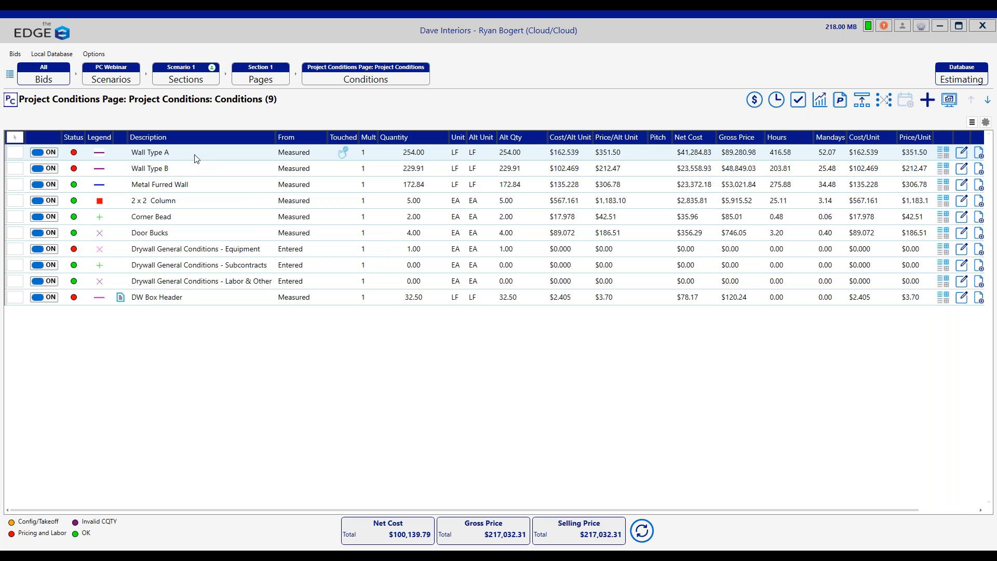
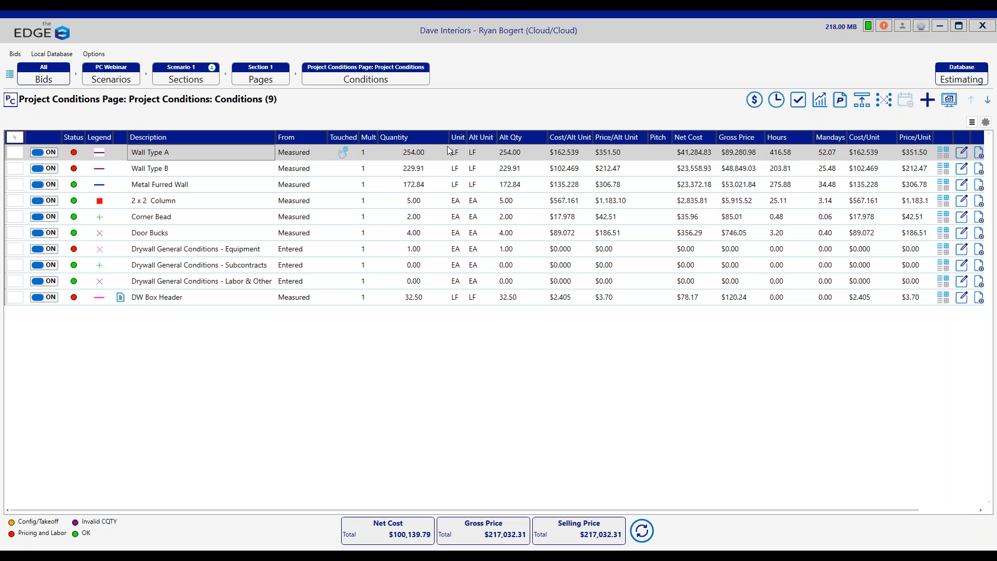
Step: Copy Wall Type A on the Project Conditions page, including its pages used, measured quantities and entered quantities
click(979, 155)
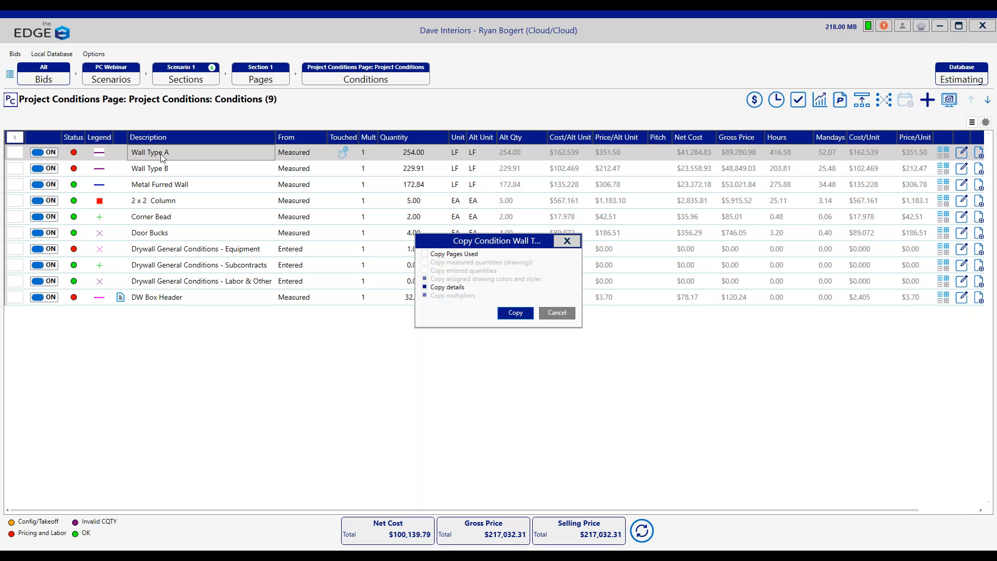
click(425, 254)
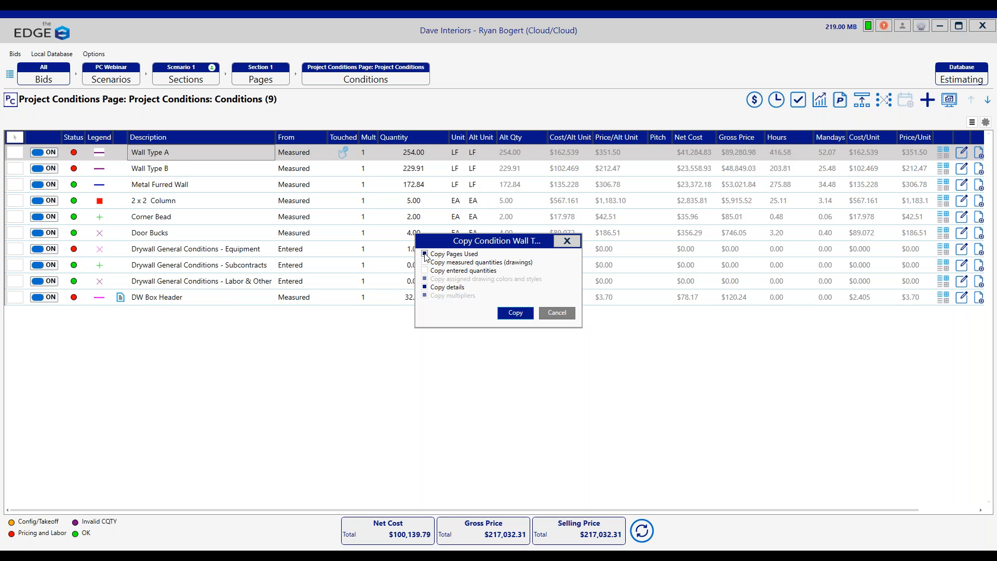
click(425, 263)
click(425, 270)
click(514, 312)
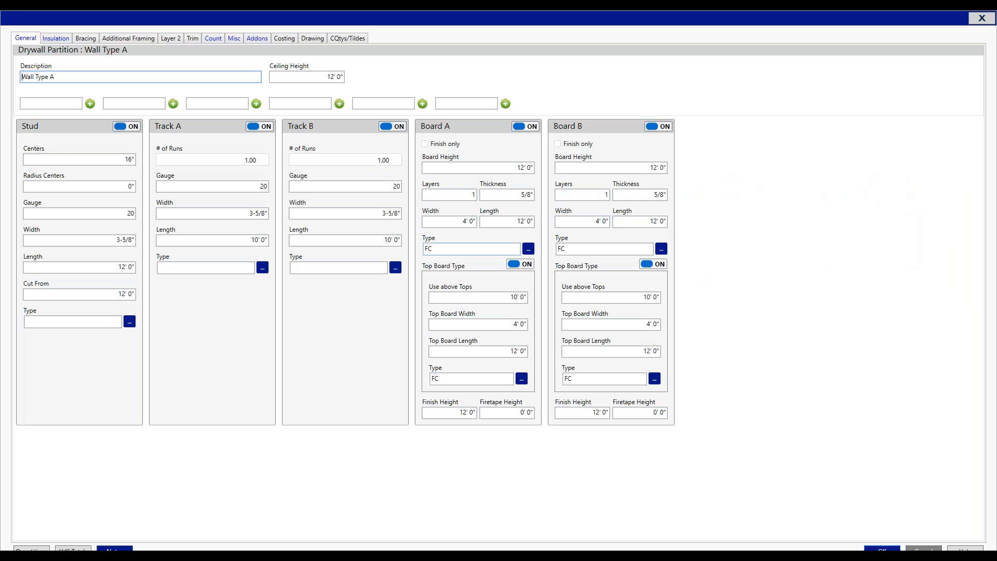
Step: Name the copied condition Wall Type A-2, set its stud gauge to 25 and stud width to 6", and save it
click(79, 78)
text(-2)
click(123, 214)
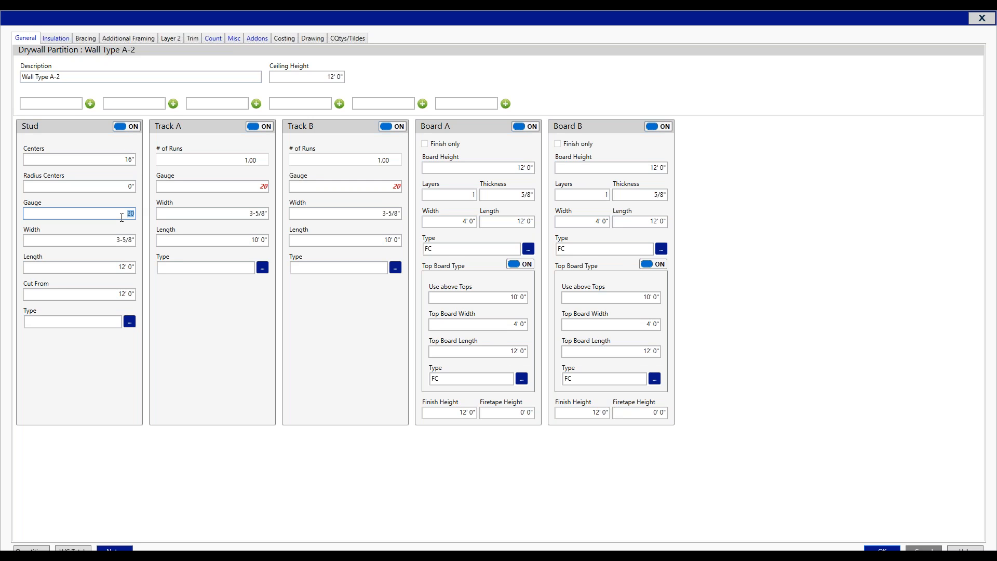
text(25)
key(Tab)
text(6)
key(Tab)
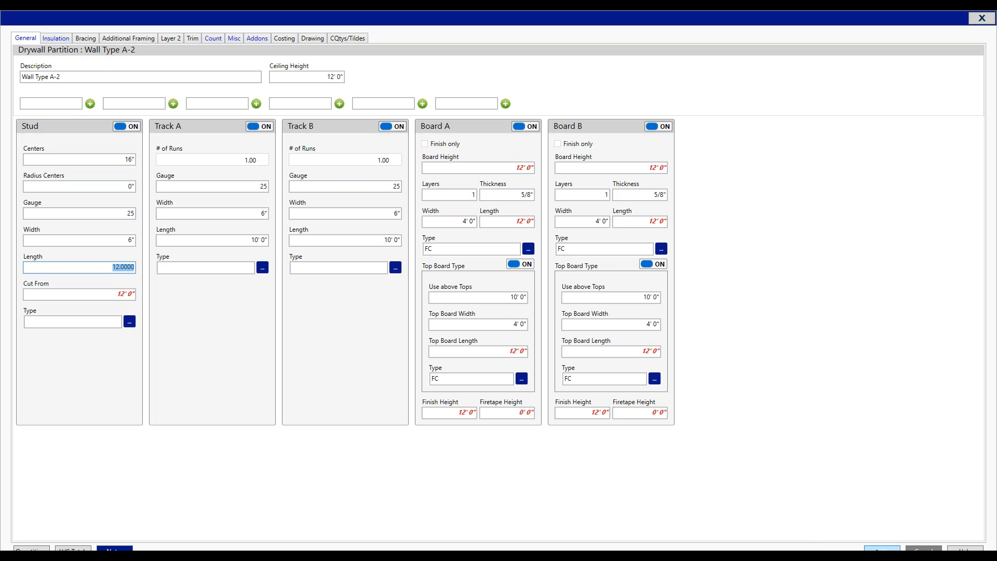
click(882, 550)
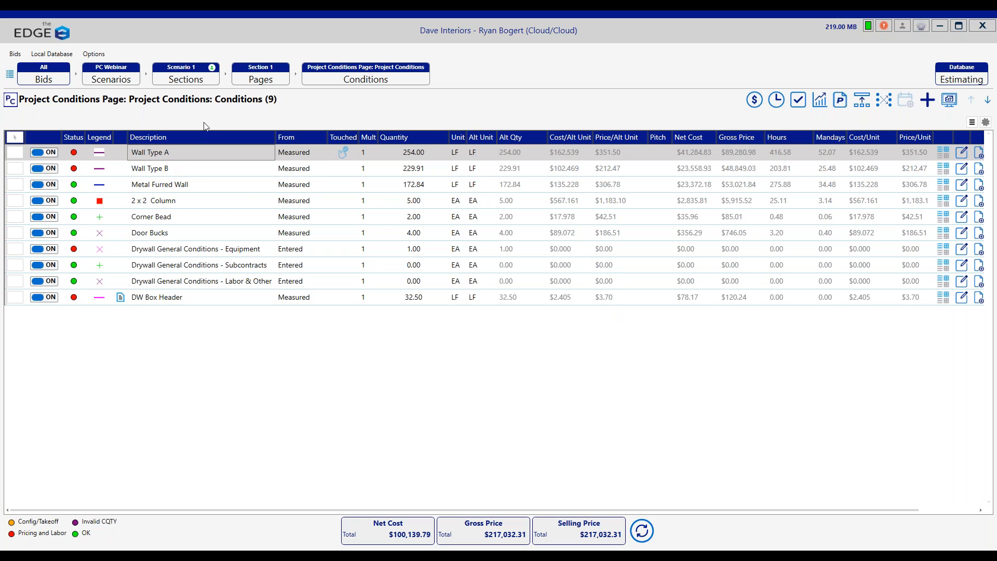
Step: Open the conditions of Level 1 Floor Plans - Page 1 and compare Wall Type A with Wall Type A-2
click(254, 80)
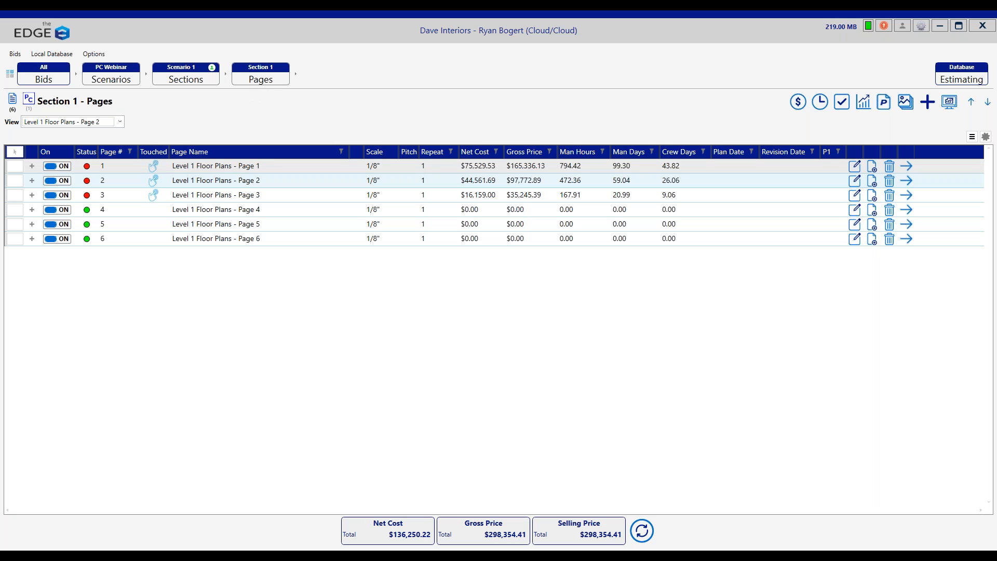
click(266, 167)
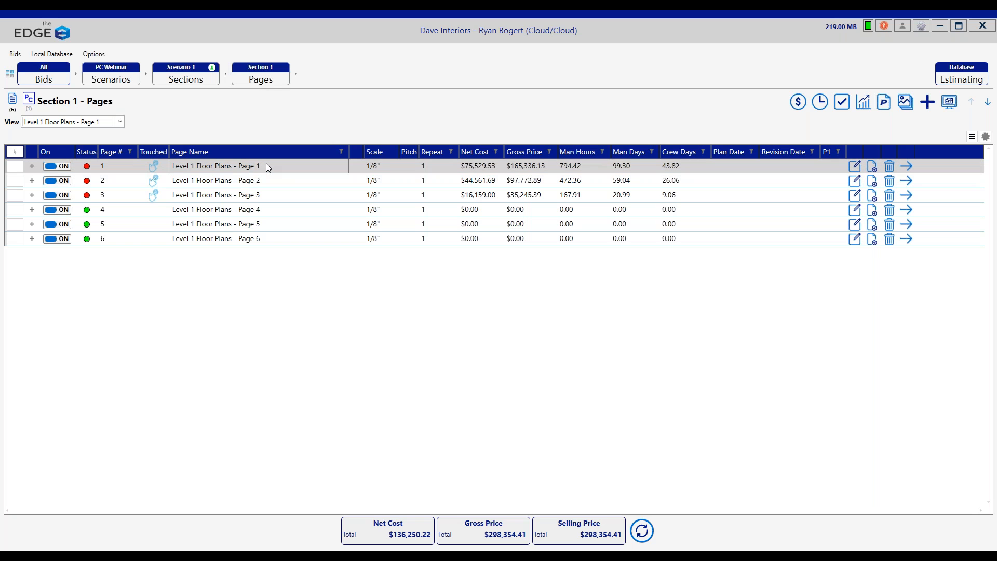
double_click(266, 165)
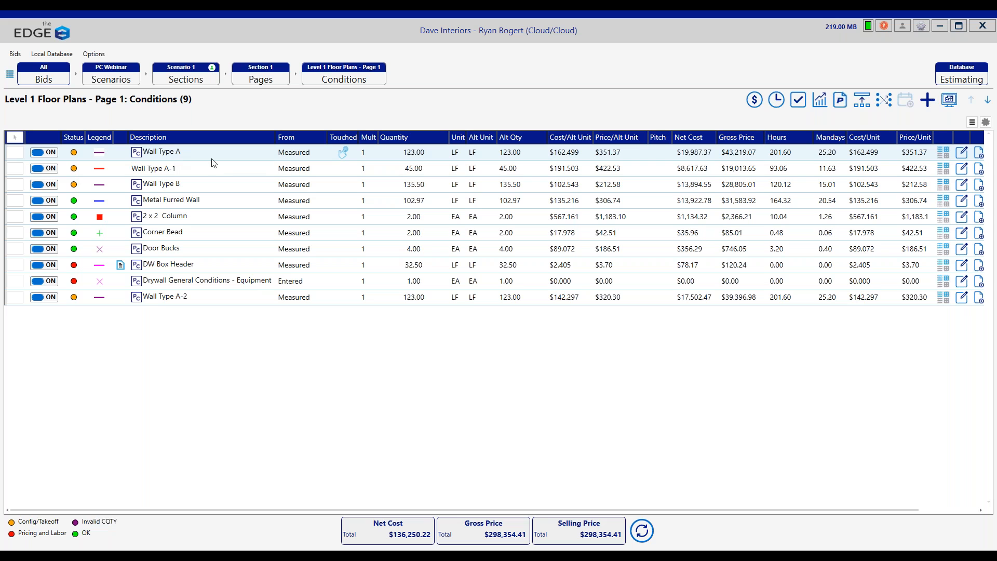
click(173, 152)
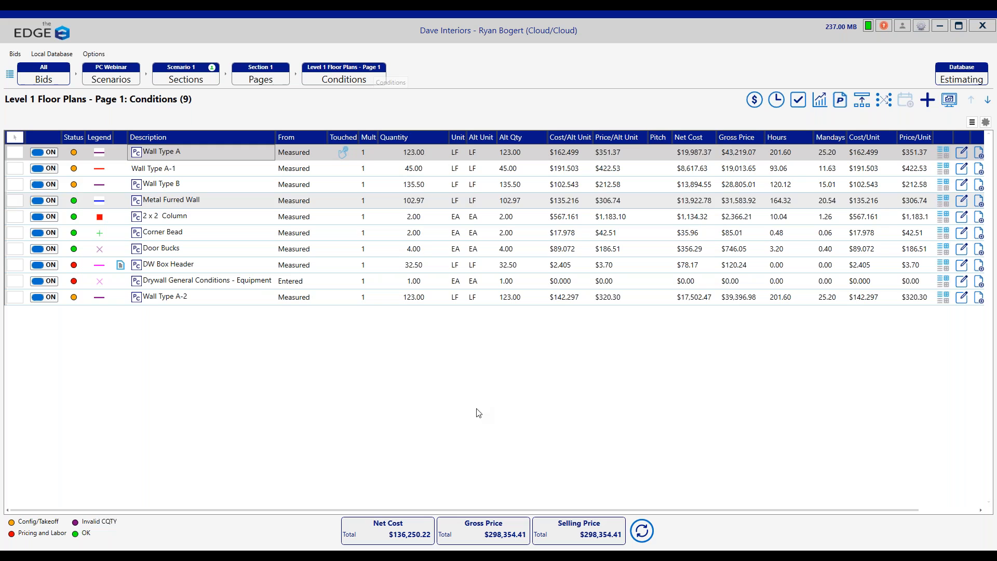
click(167, 299)
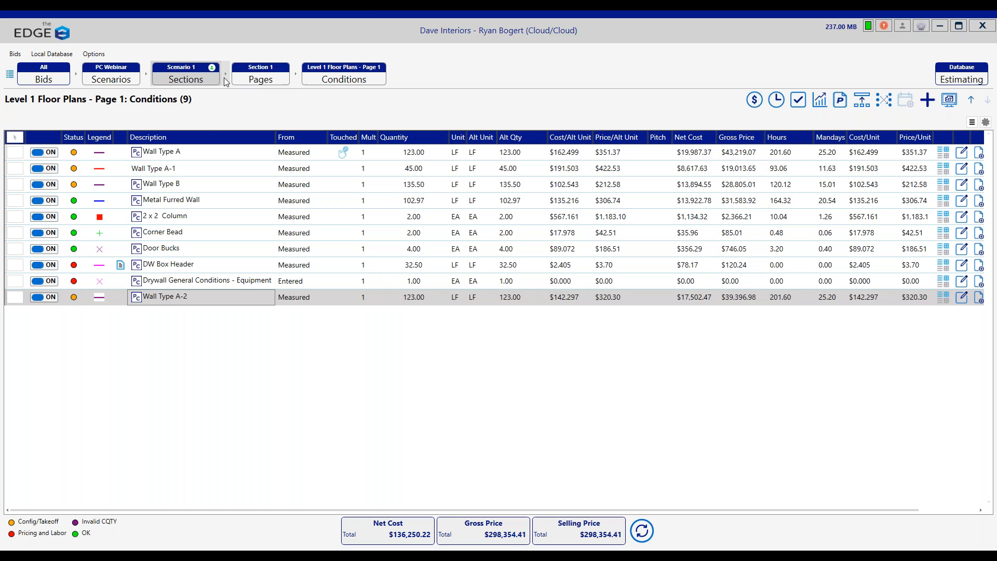
Step: Return to the Project Conditions page's conditions and switch Wall Type A off
click(265, 80)
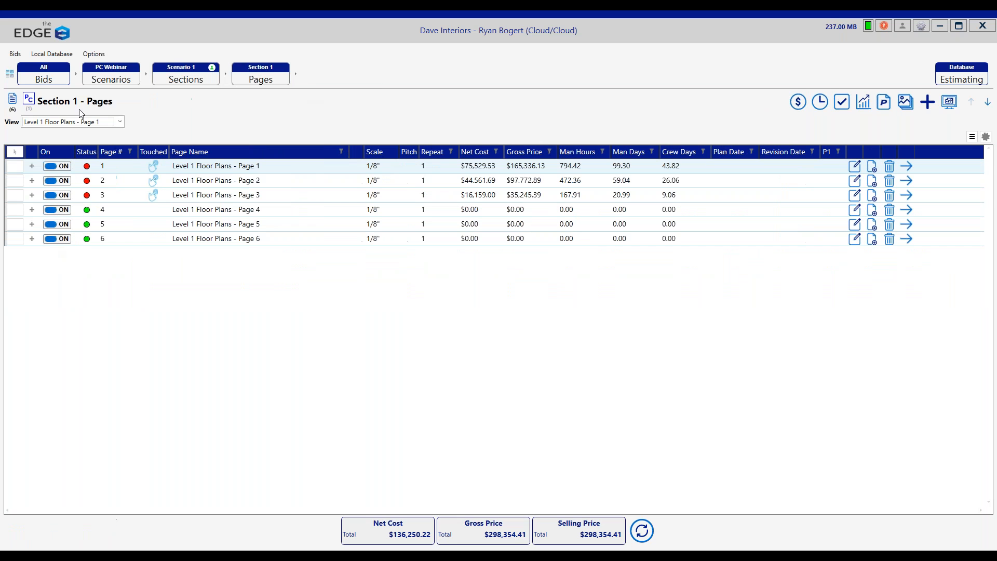
click(28, 99)
double_click(194, 169)
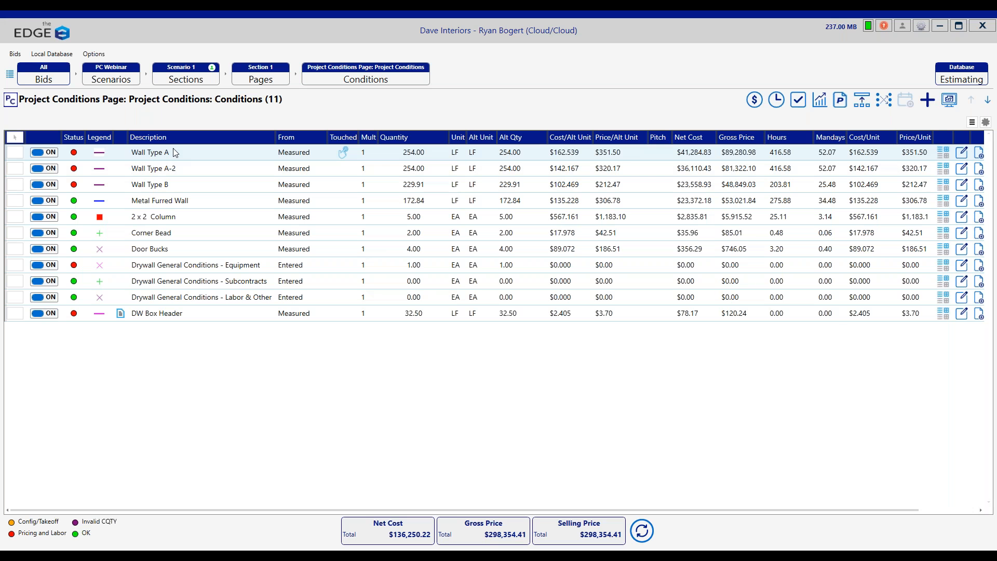
click(52, 151)
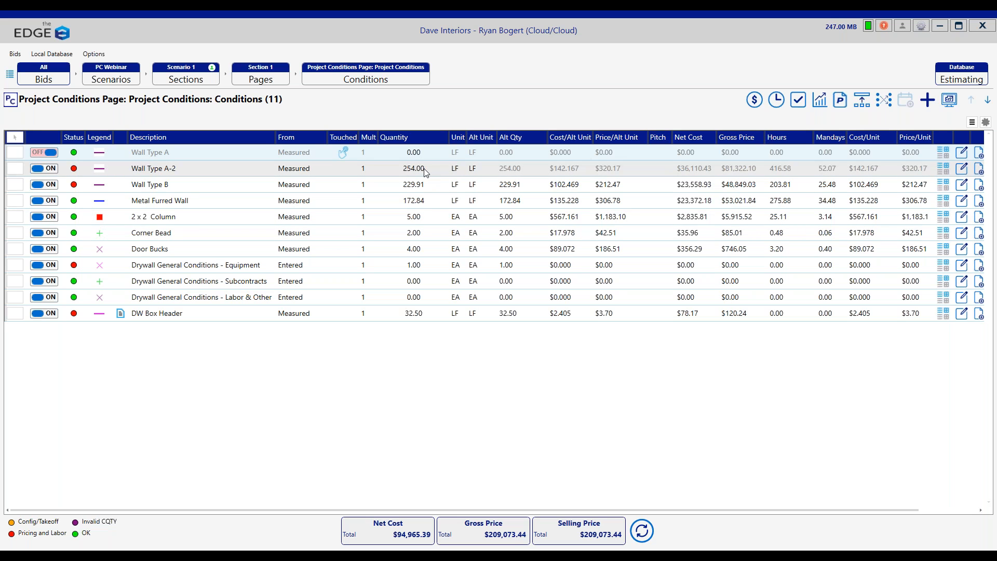
Step: Go to the Level 1 floor plan pages and check the wall conditions on Page 1 with Wall Type A off
click(261, 77)
click(12, 100)
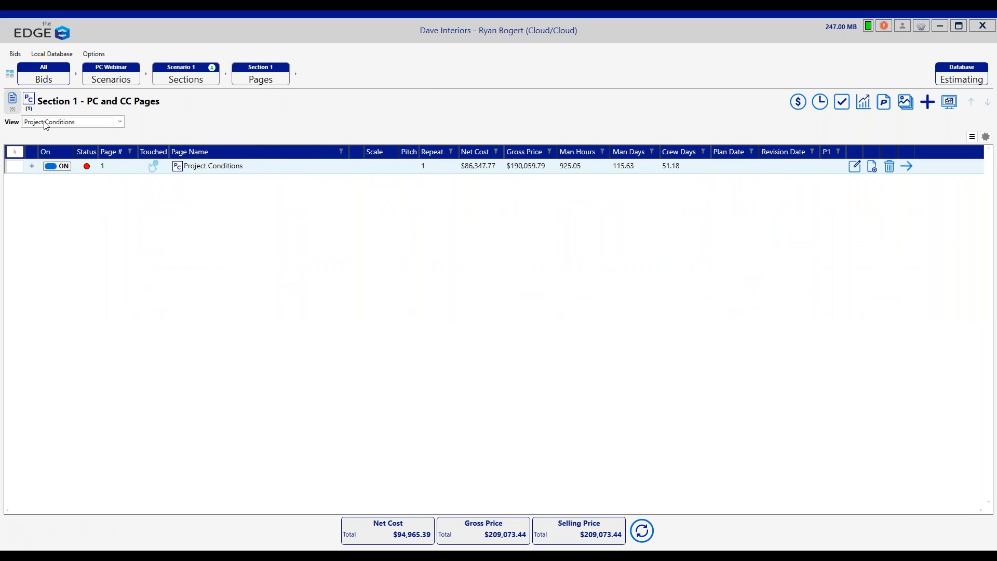
double_click(293, 164)
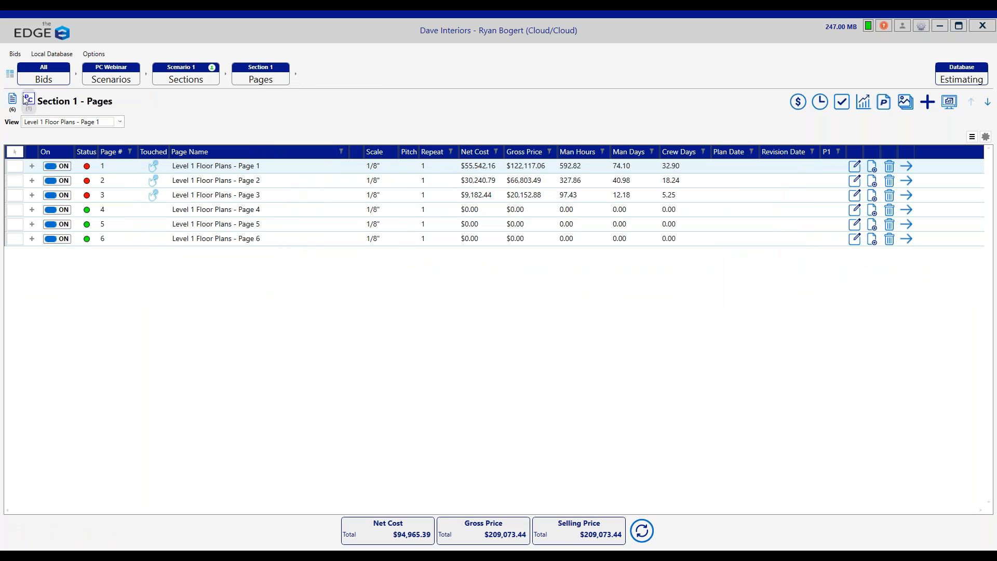
Step: Reopen the Project Conditions page's conditions, switch Wall Type A back on and switch Wall Type A-2 off
click(29, 101)
click(200, 170)
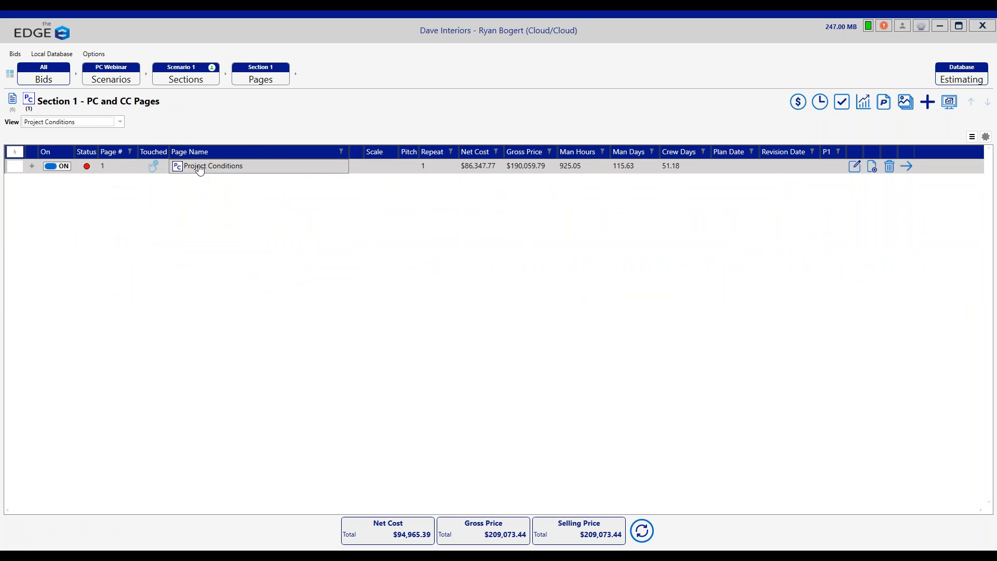
double_click(205, 171)
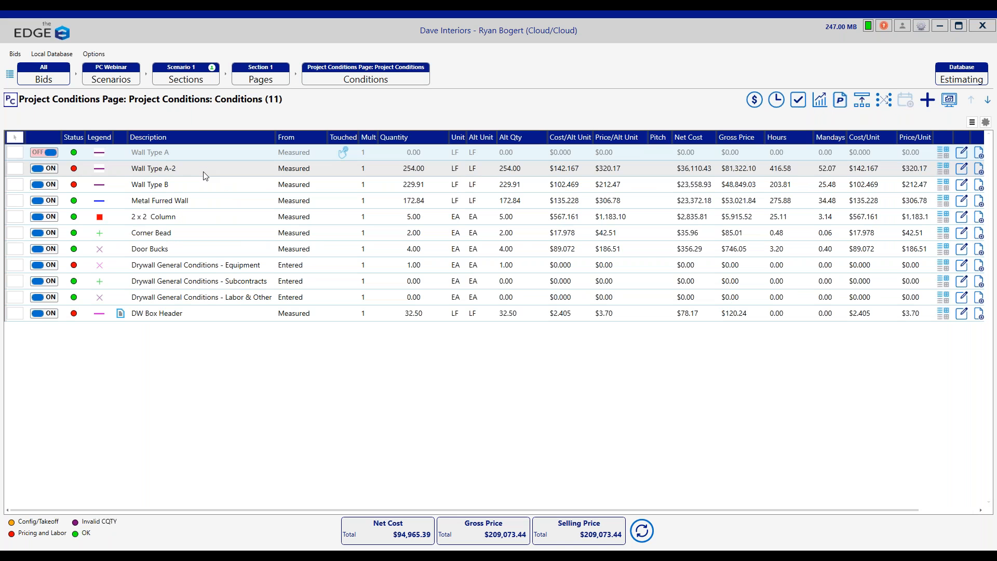
click(47, 151)
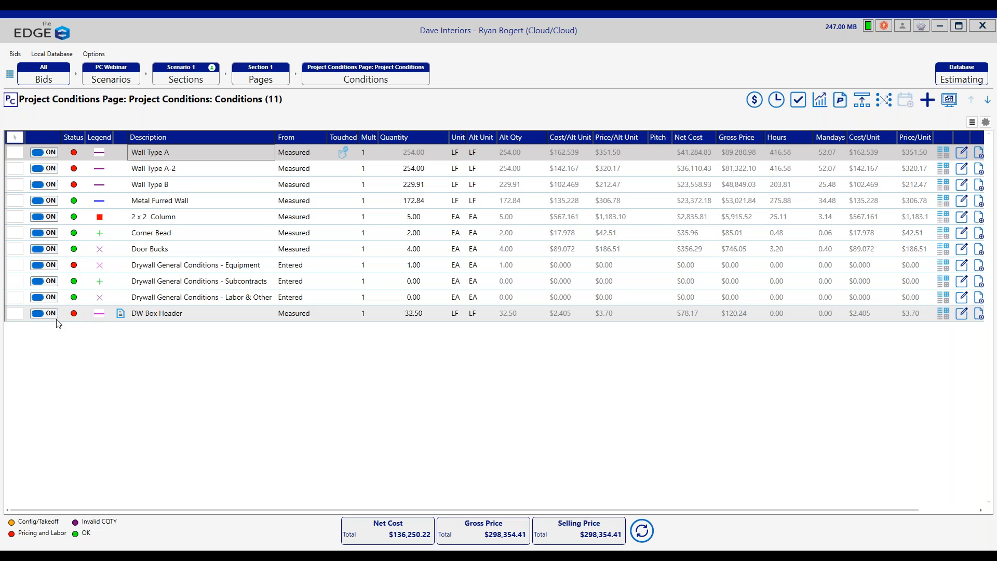
click(50, 170)
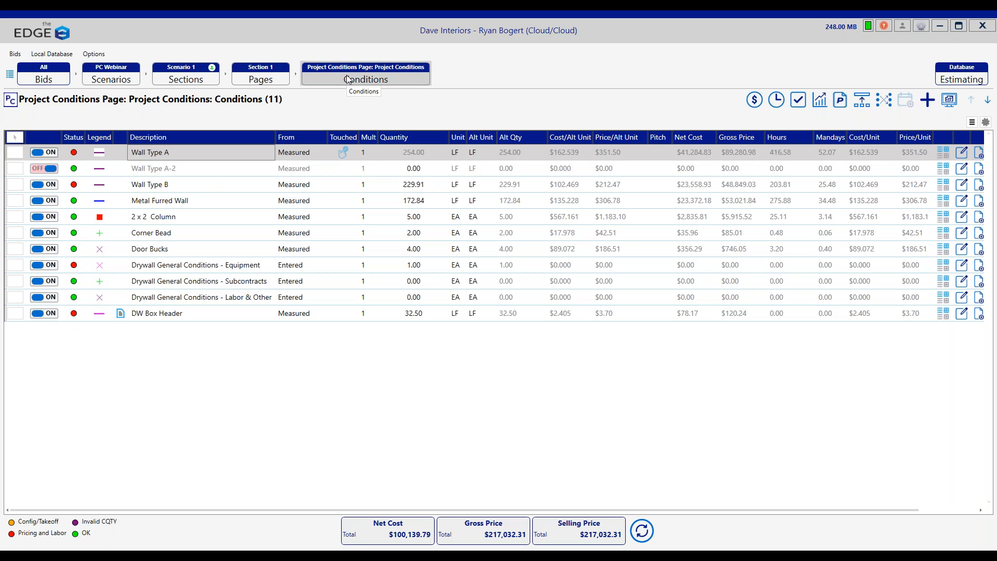
Step: Open the conditions of Level 1 Floor Plans - Page 1 and check the on/off states of both Wall Type A versions
click(265, 76)
click(12, 104)
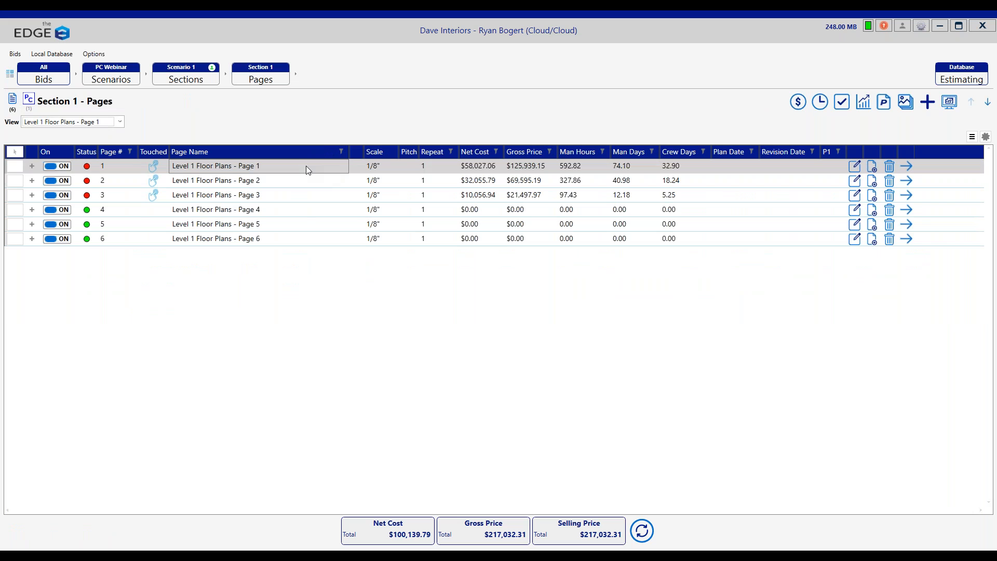
double_click(233, 169)
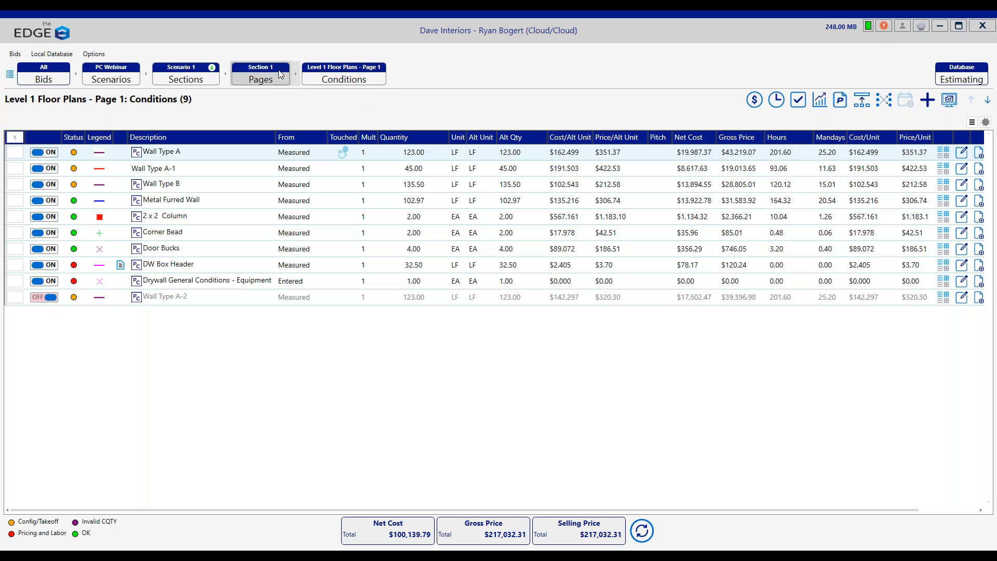
Step: Return to the Project Conditions page's conditions and delete Wall Type A-2
click(267, 81)
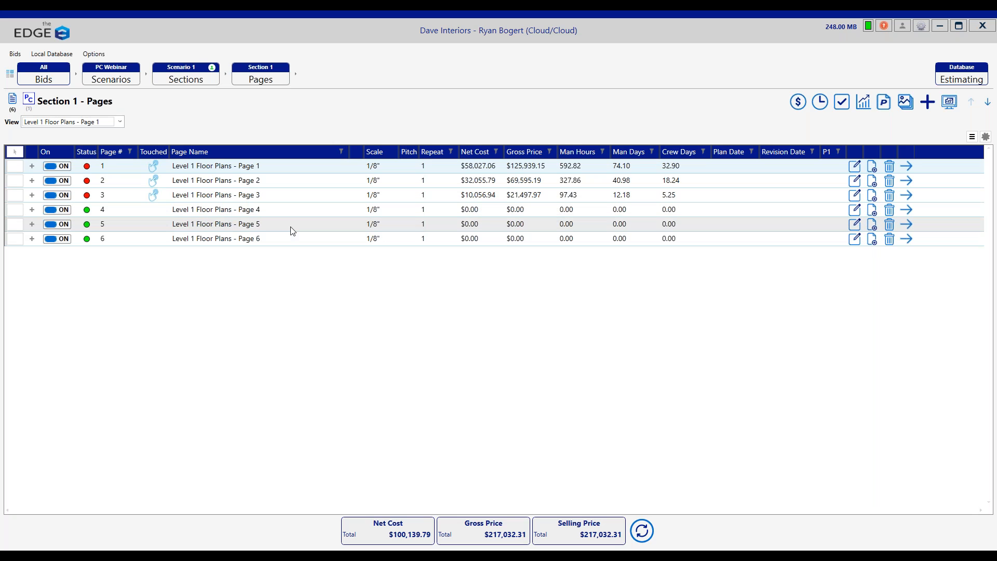
click(13, 104)
double_click(254, 165)
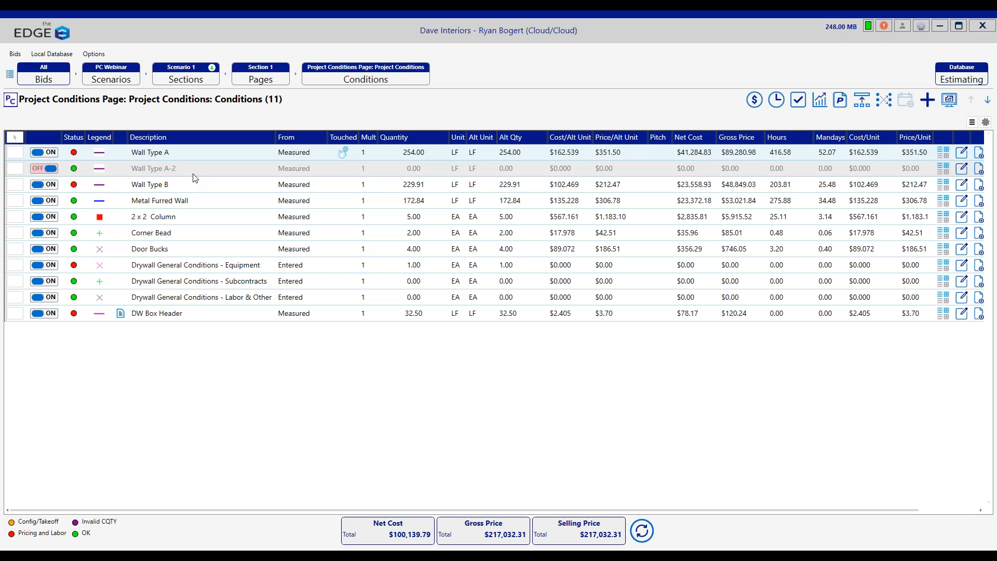
click(198, 171)
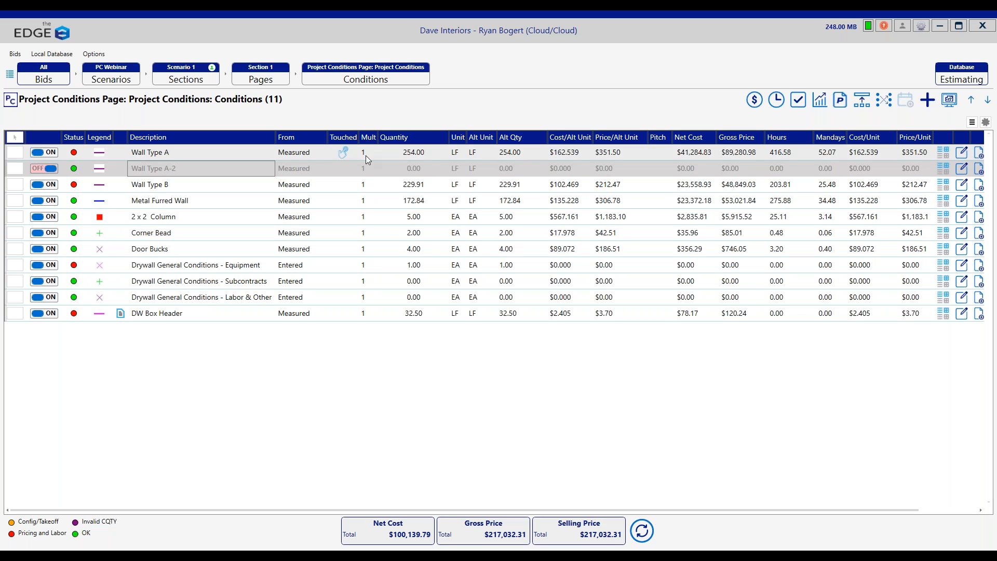
right_click(186, 169)
click(225, 237)
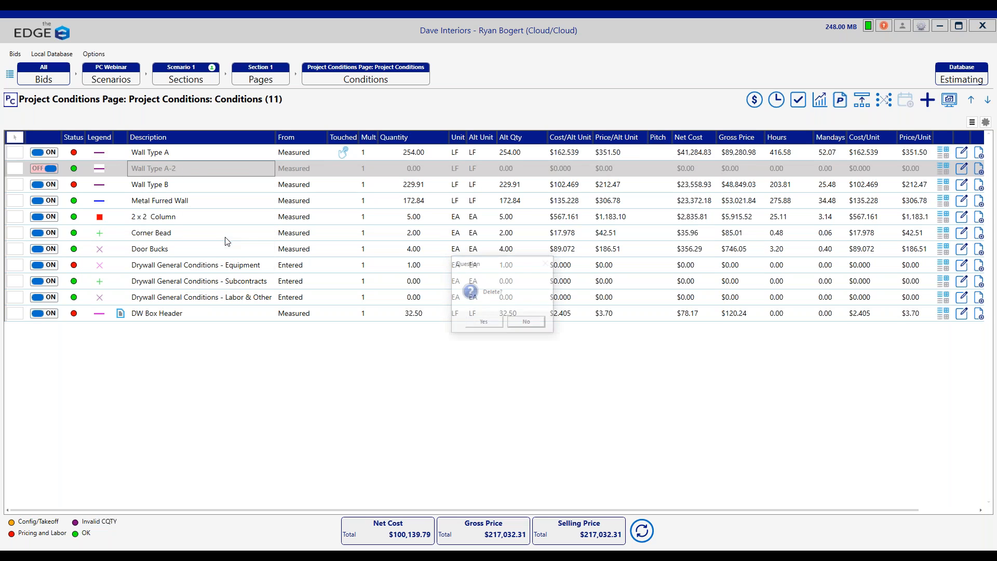
click(484, 323)
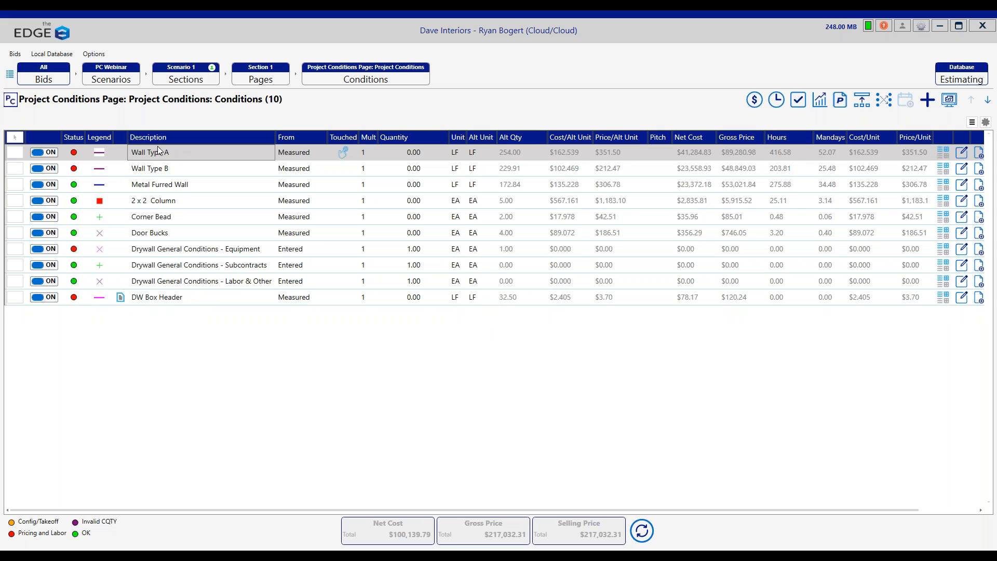
Step: Review the conditions of Level 1 Floor Plans - Page 1 and reopen those of the Project Conditions page
click(259, 73)
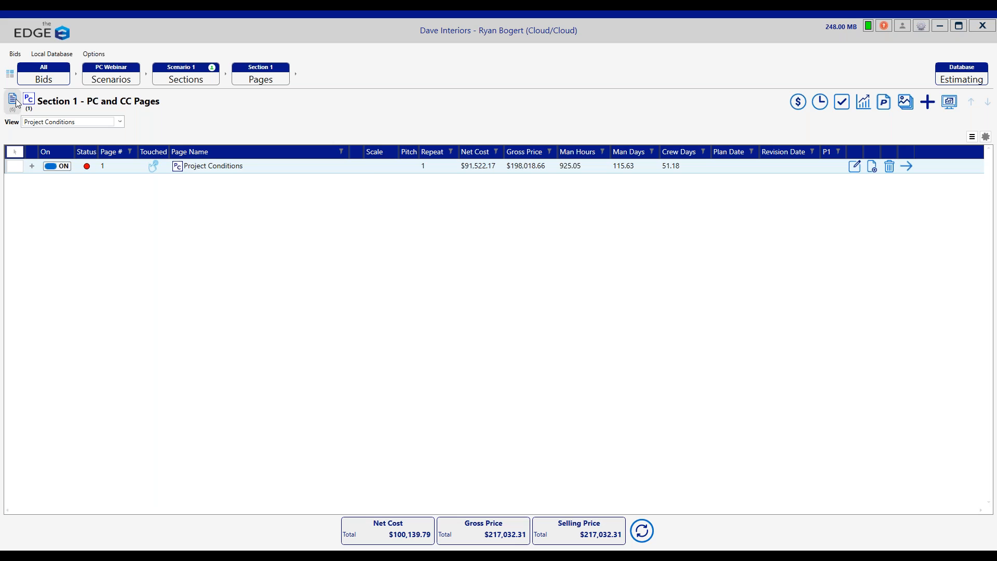
click(16, 102)
double_click(285, 170)
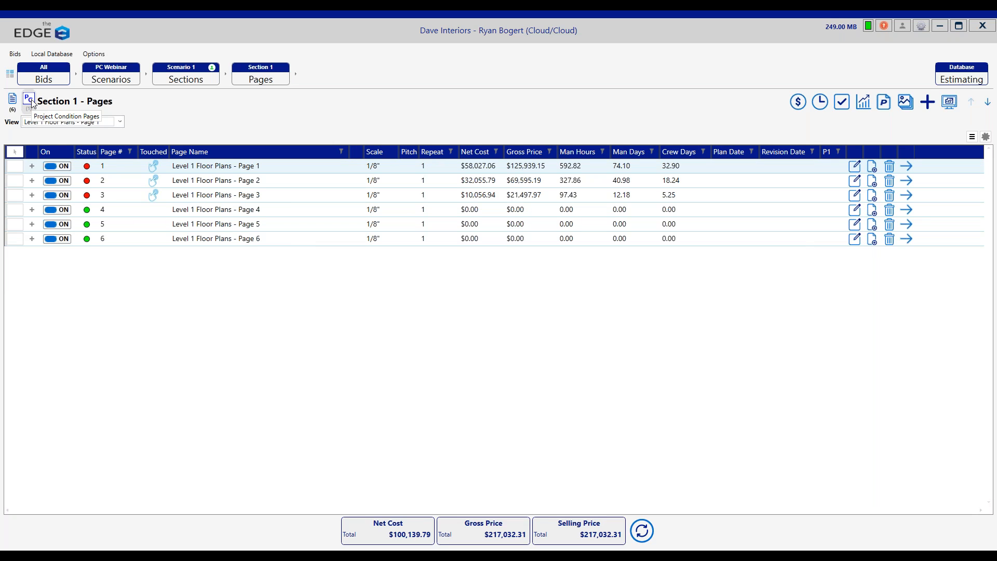
click(29, 100)
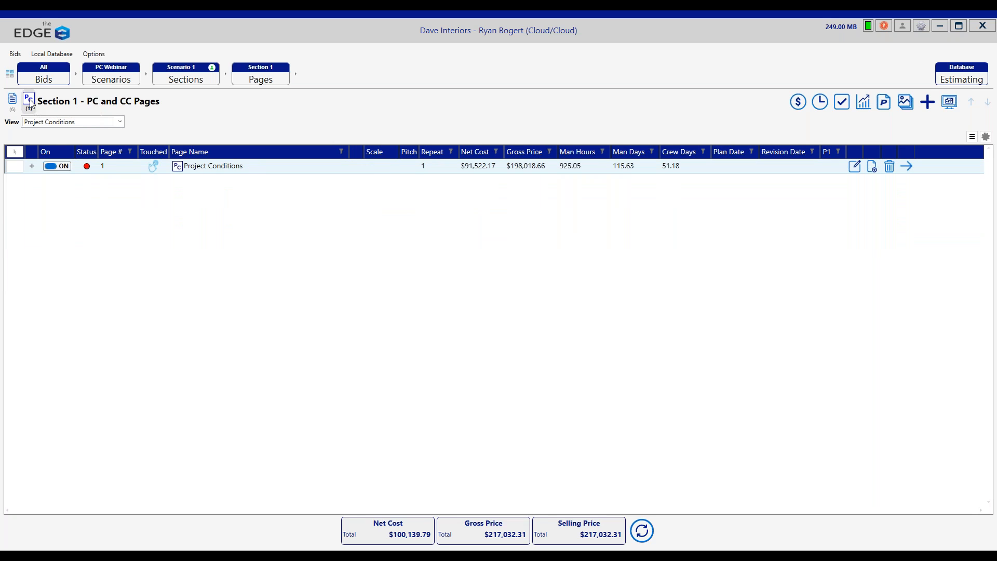
double_click(206, 171)
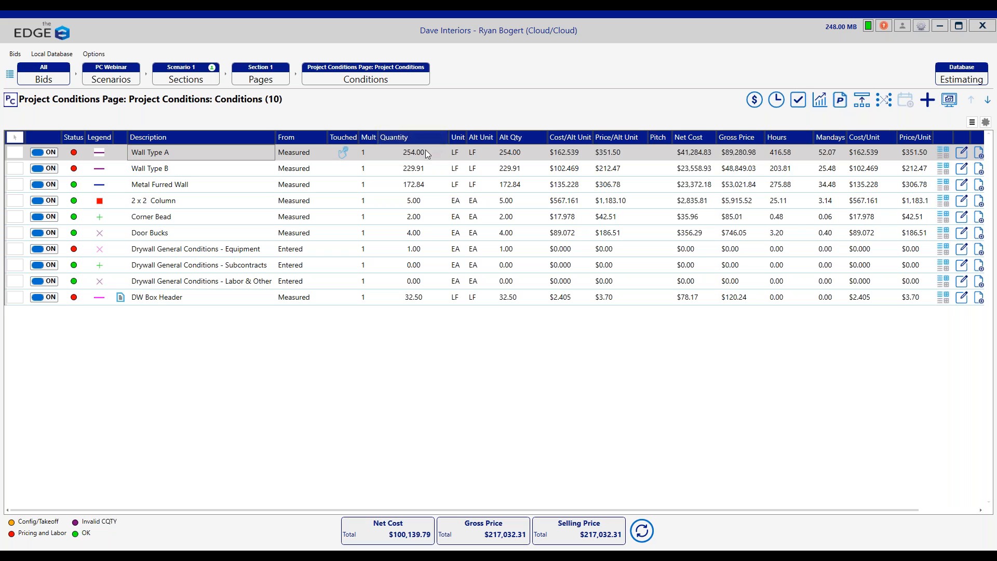
Step: Run the Consolidated Condition Summary report, review the conditions' quantities and prices, and close the report
click(822, 99)
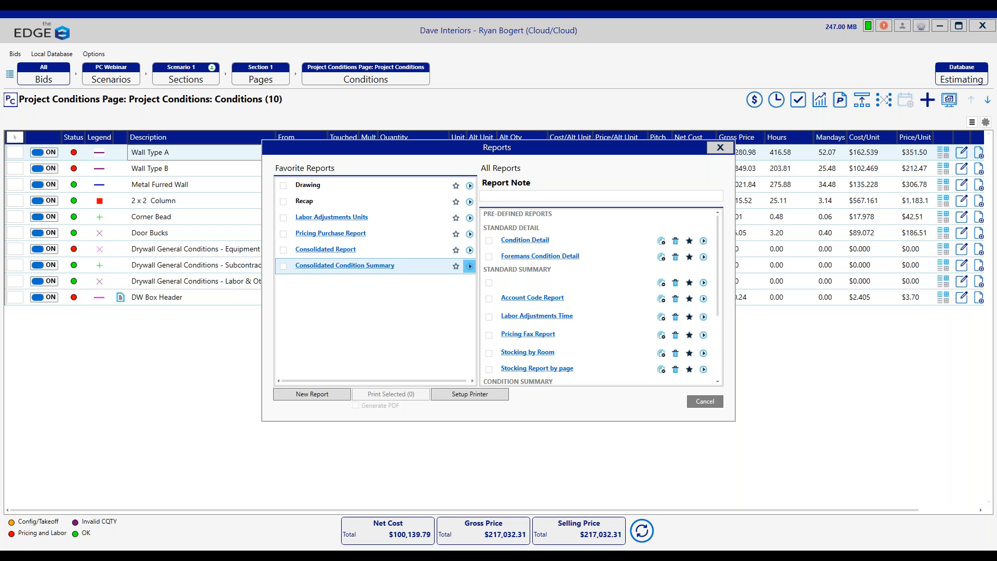
click(470, 267)
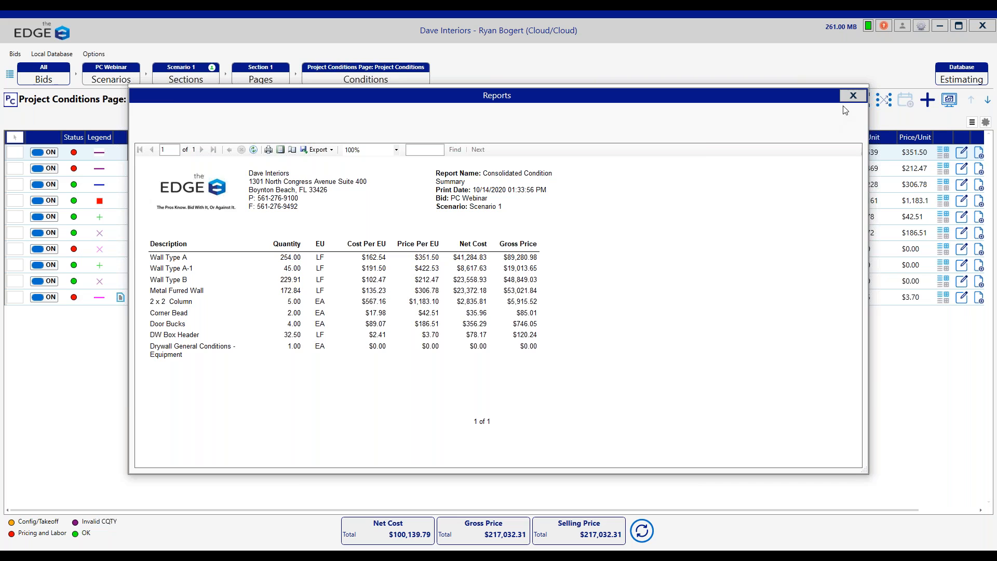
click(854, 96)
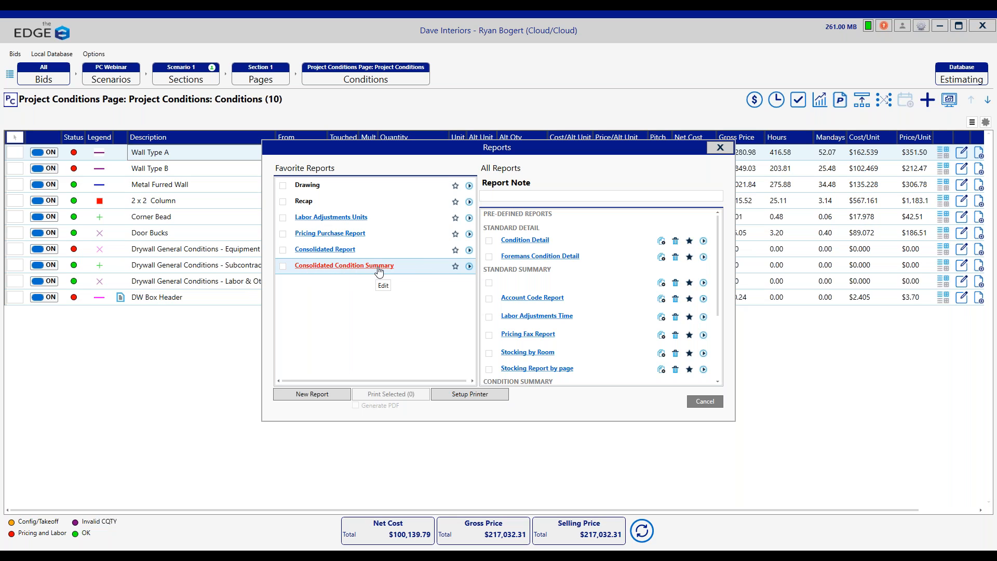
click(318, 396)
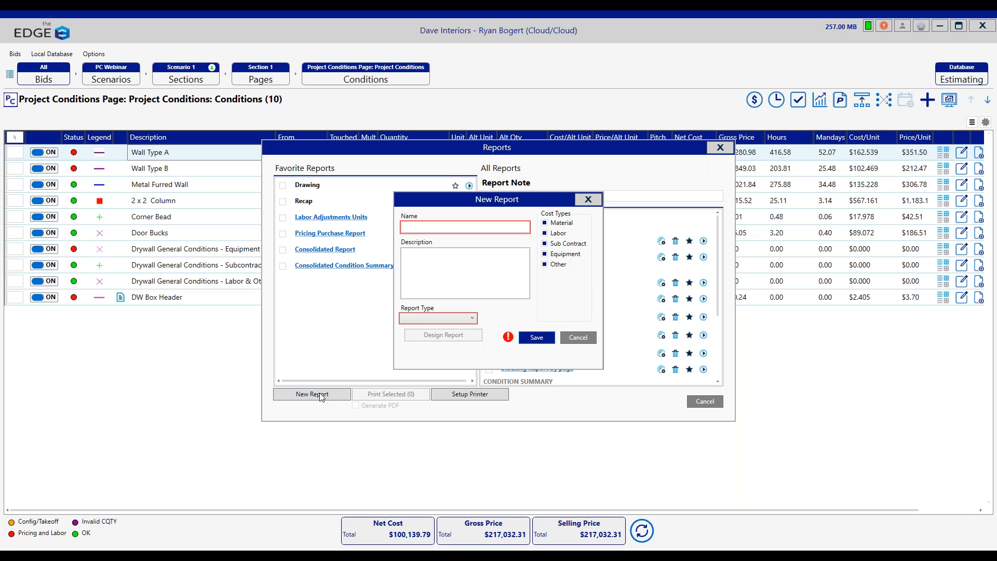
click(441, 318)
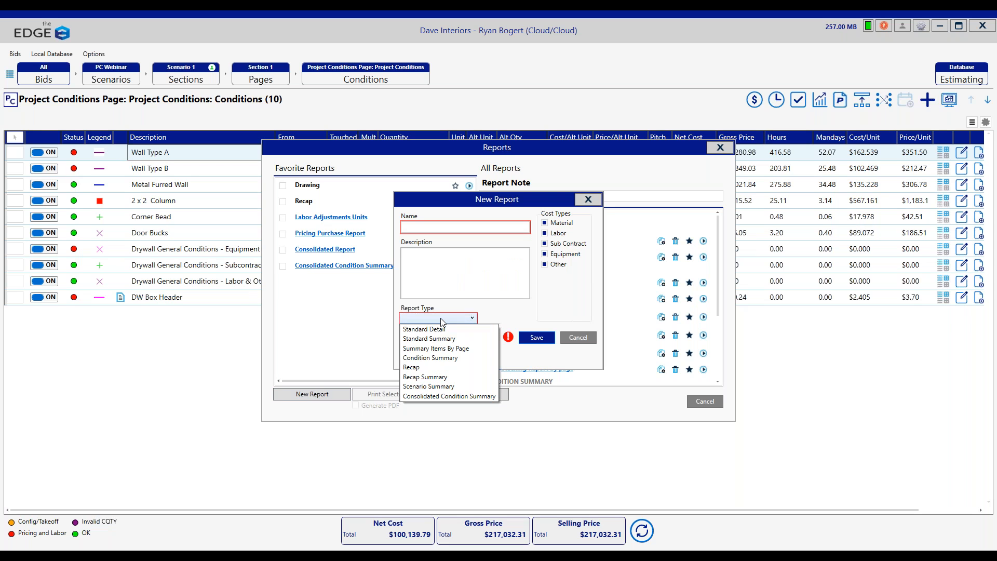
click(466, 397)
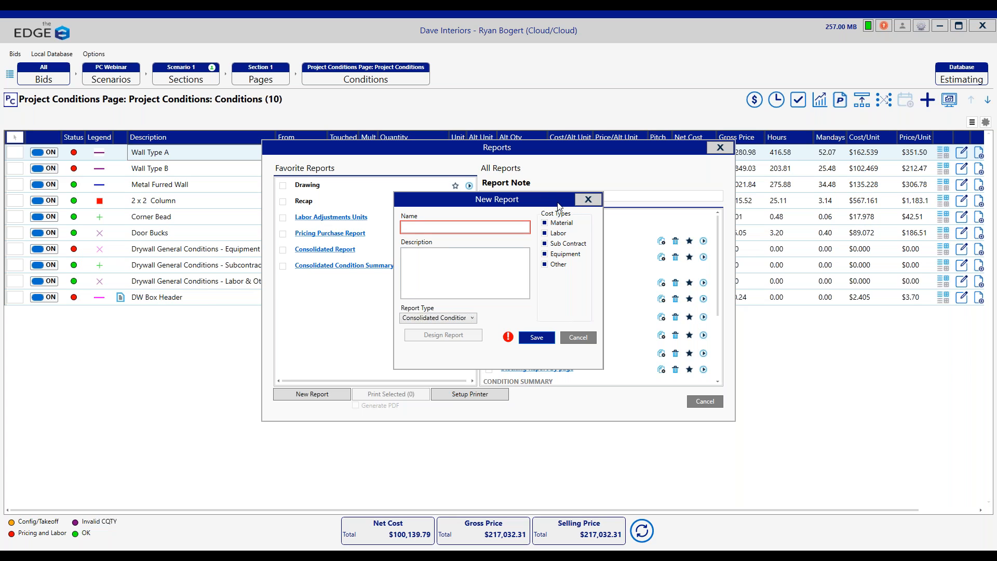
click(578, 338)
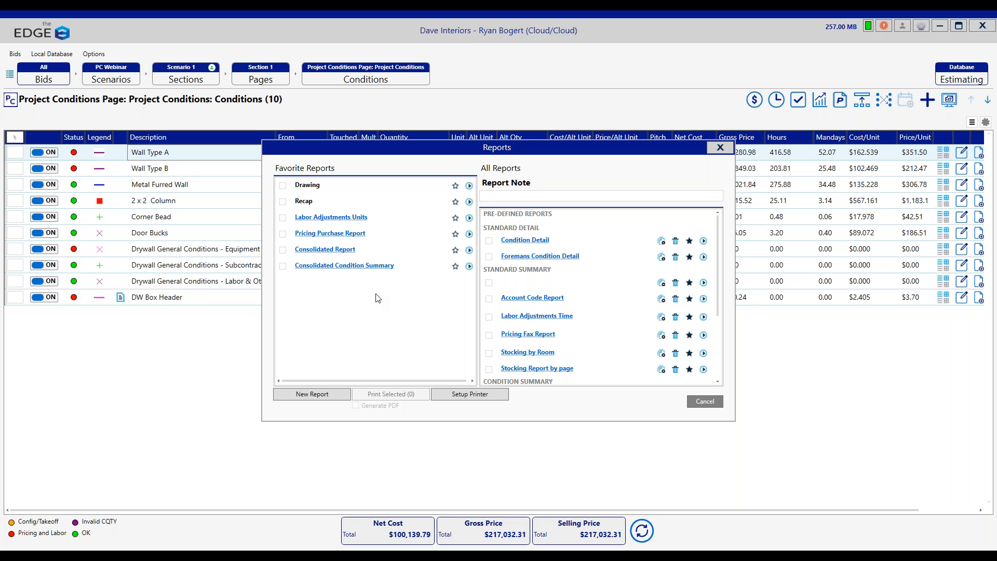
drag(518, 145, 509, 118)
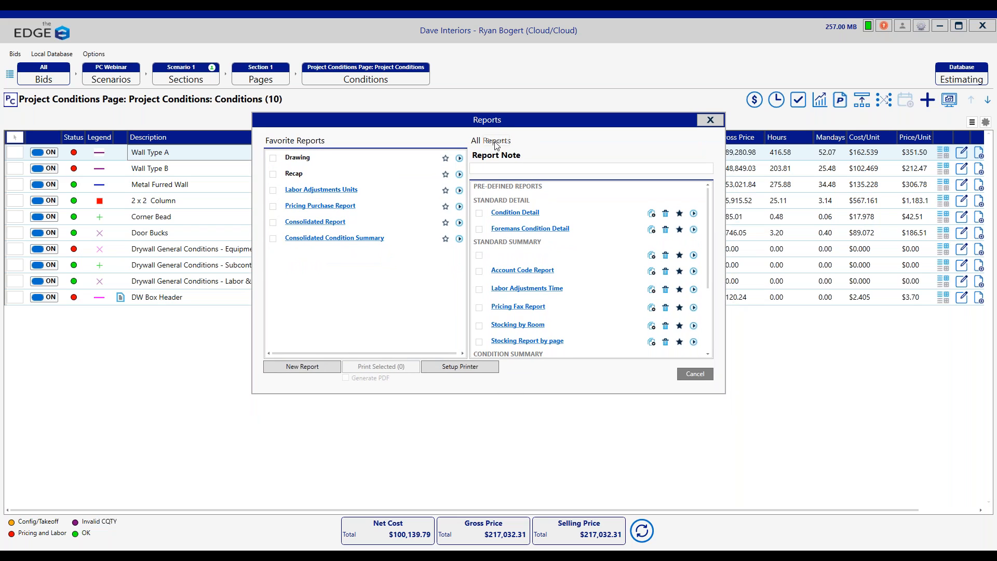
click(701, 374)
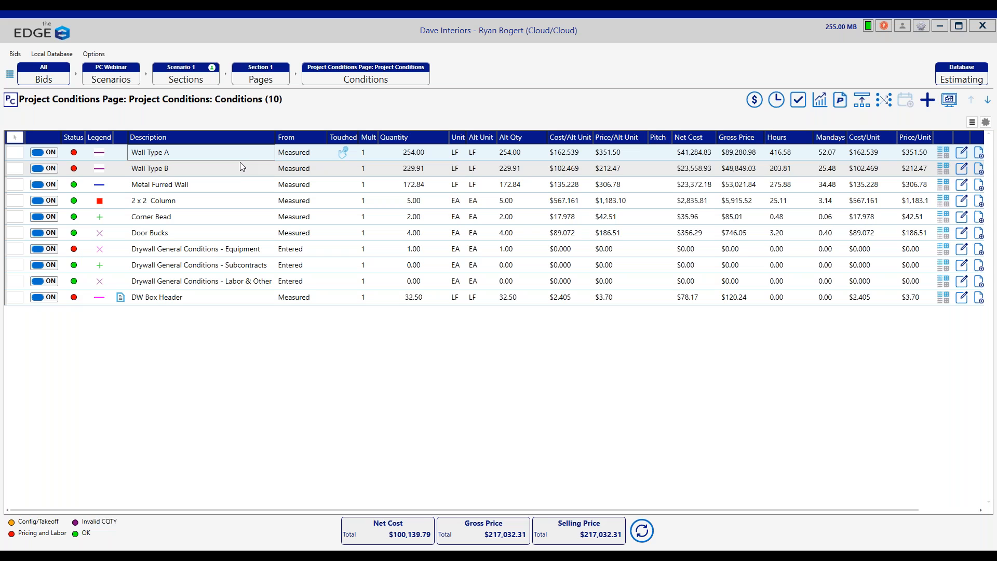
Step: Reopen the Project Conditions page's conditions and copy Wall Type B with its details
click(265, 77)
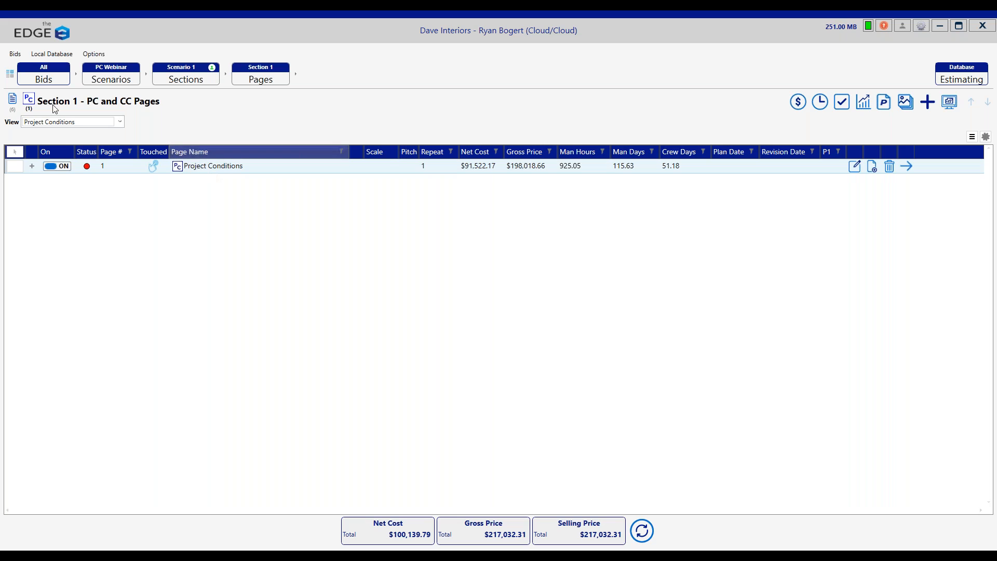
click(226, 171)
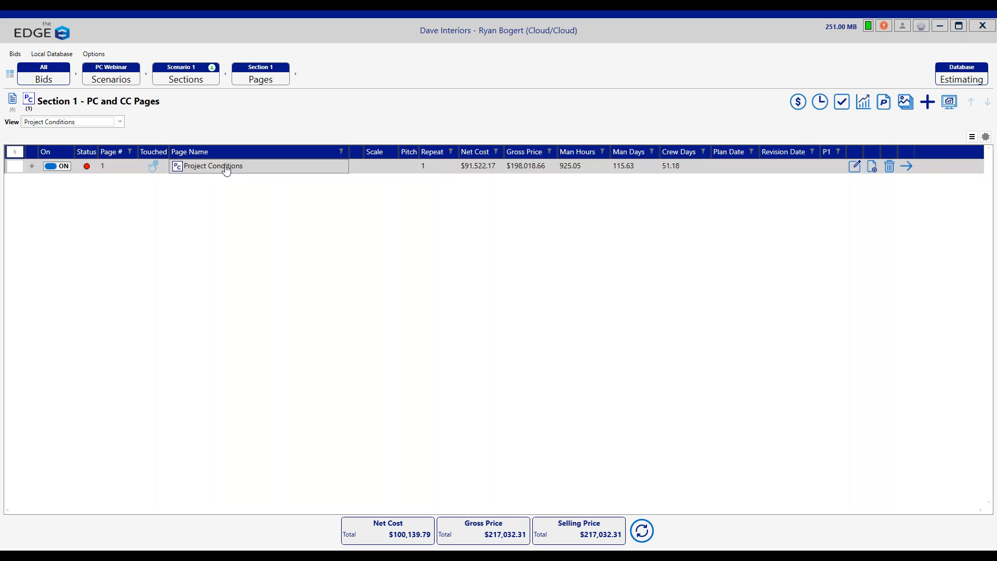
double_click(226, 170)
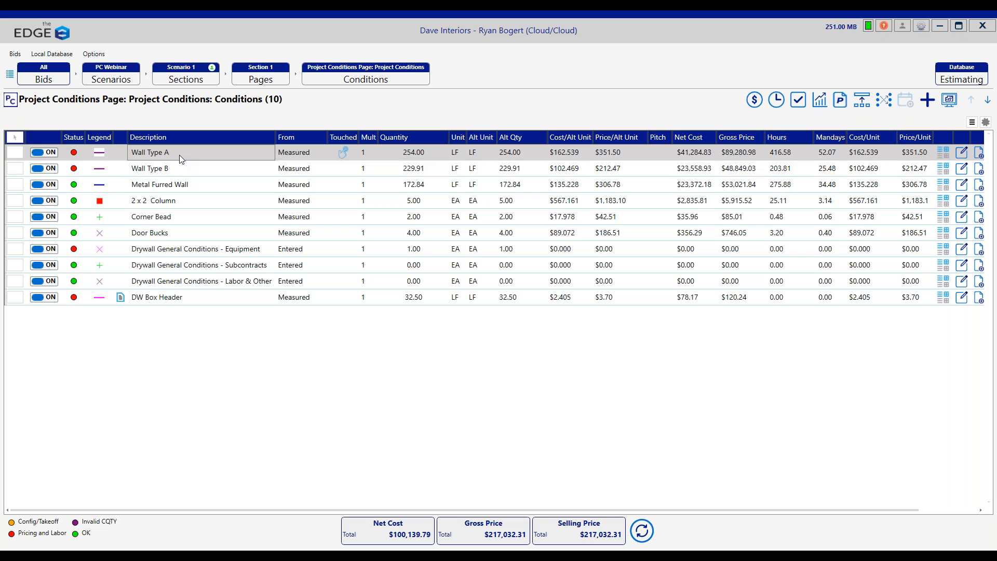
click(179, 170)
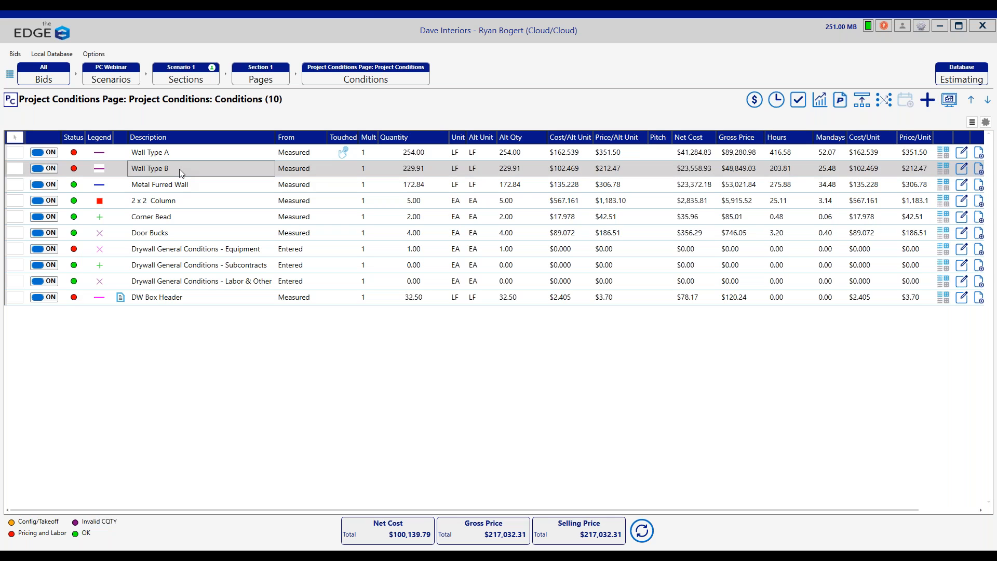
click(979, 171)
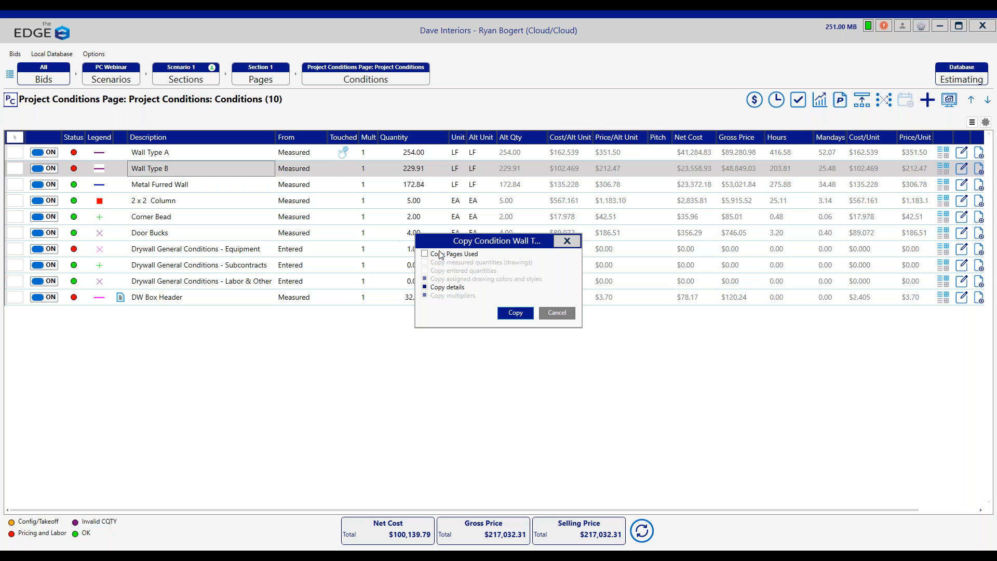
click(512, 313)
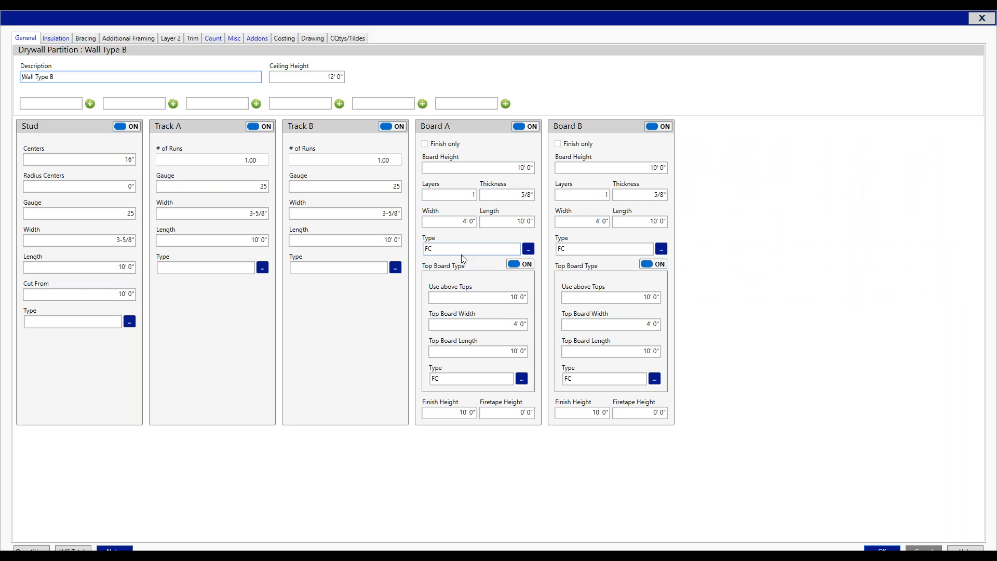
Step: Set the copied wall's ceiling height to 15' and stud length to 12', rename it Wall Type B - 15', and save it
drag(340, 77, 266, 68)
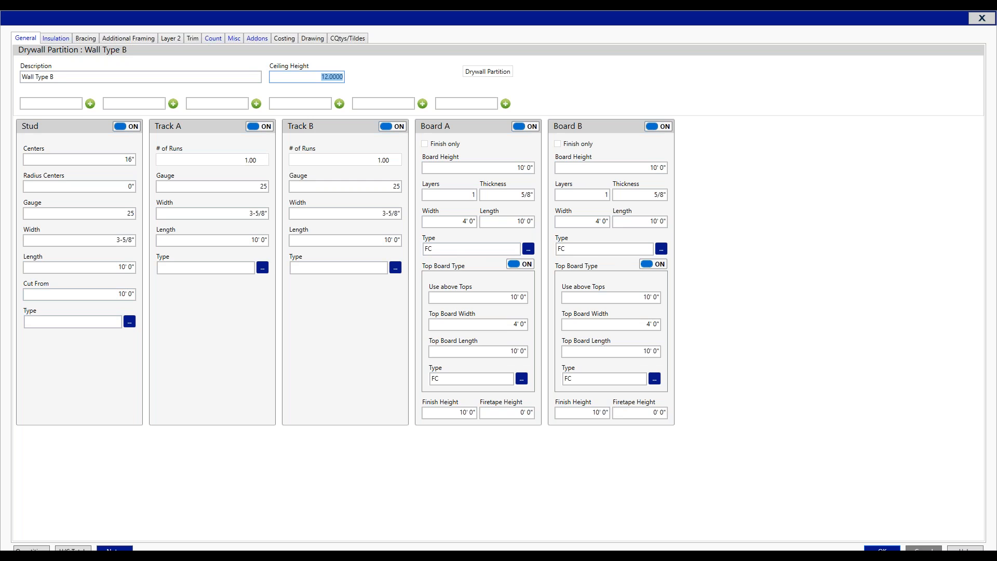
text(15)
click(90, 294)
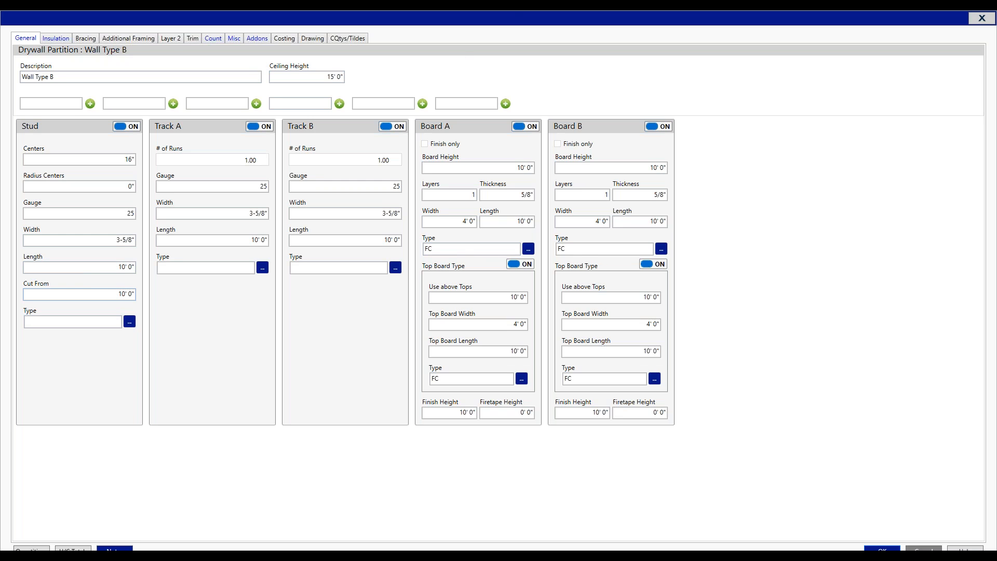
click(116, 267)
text(12)
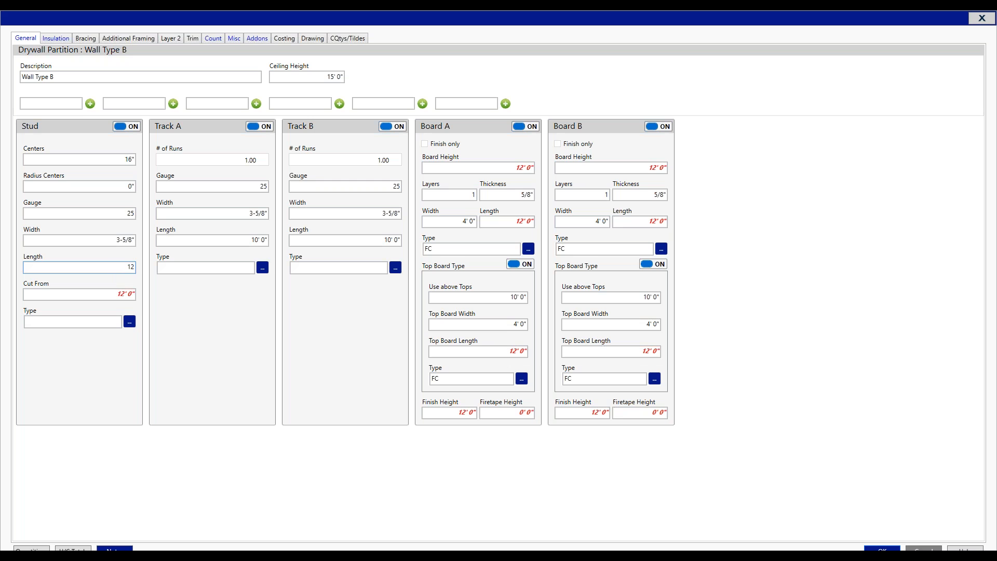
key(Tab)
click(113, 74)
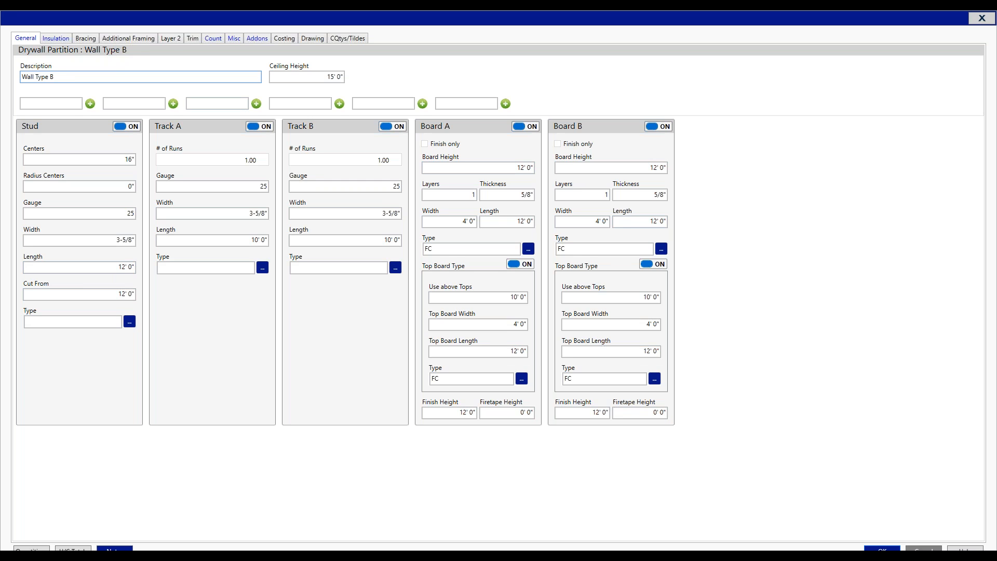
text(5)
click(882, 549)
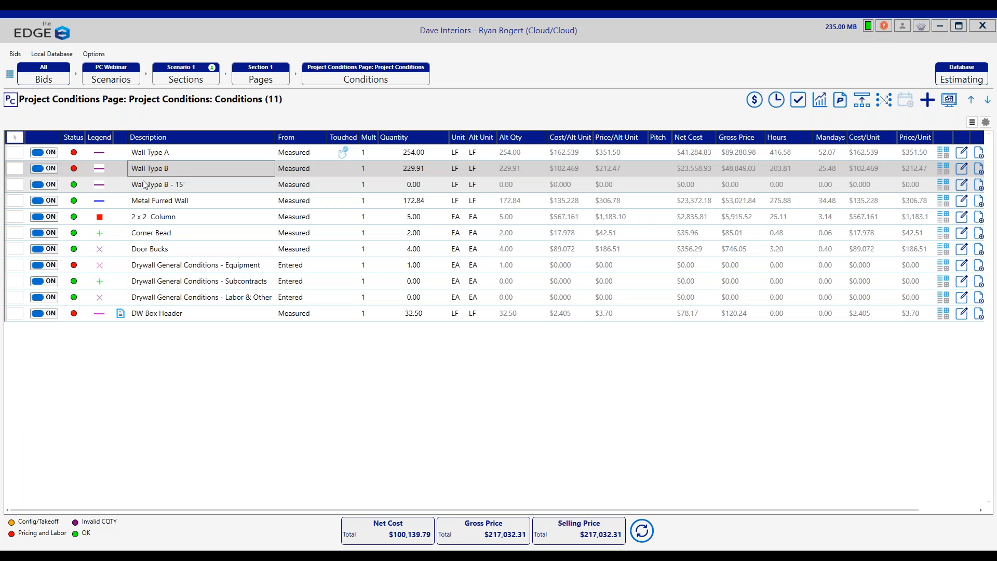
click(171, 184)
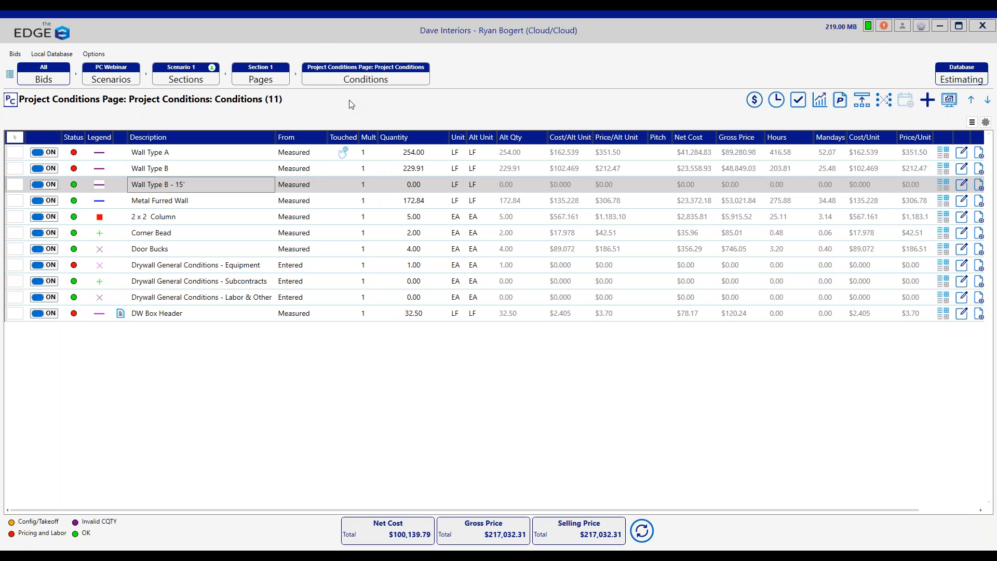
Step: Go to Section 1's regular pages and open the Level 1 Floor Plans - Page 6 image from the bid's images
click(261, 82)
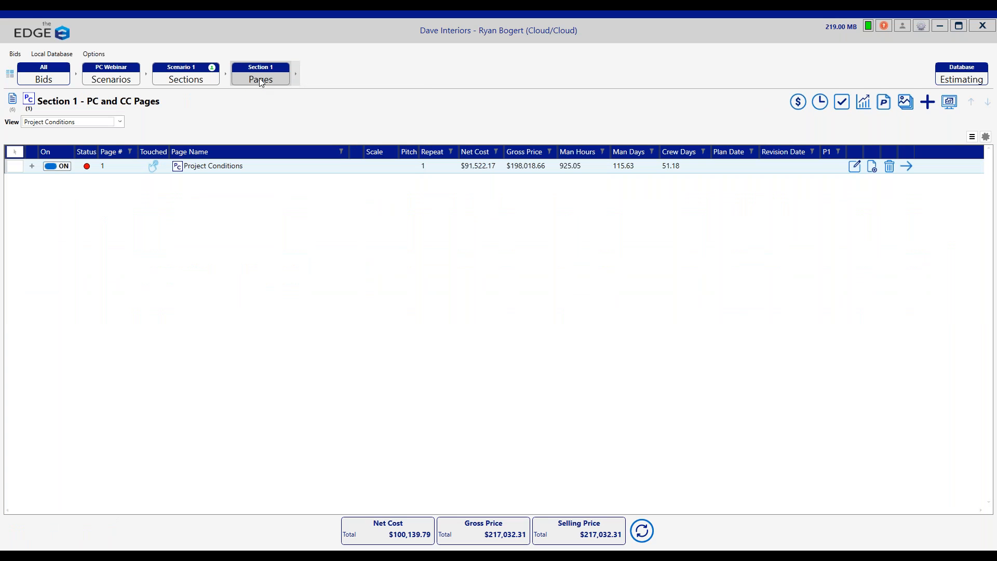
click(14, 101)
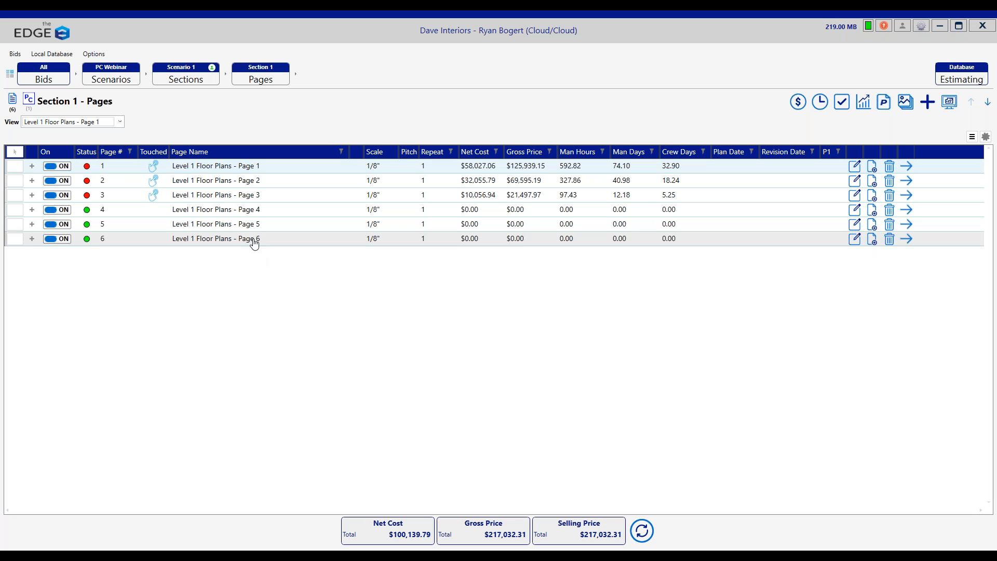
click(903, 103)
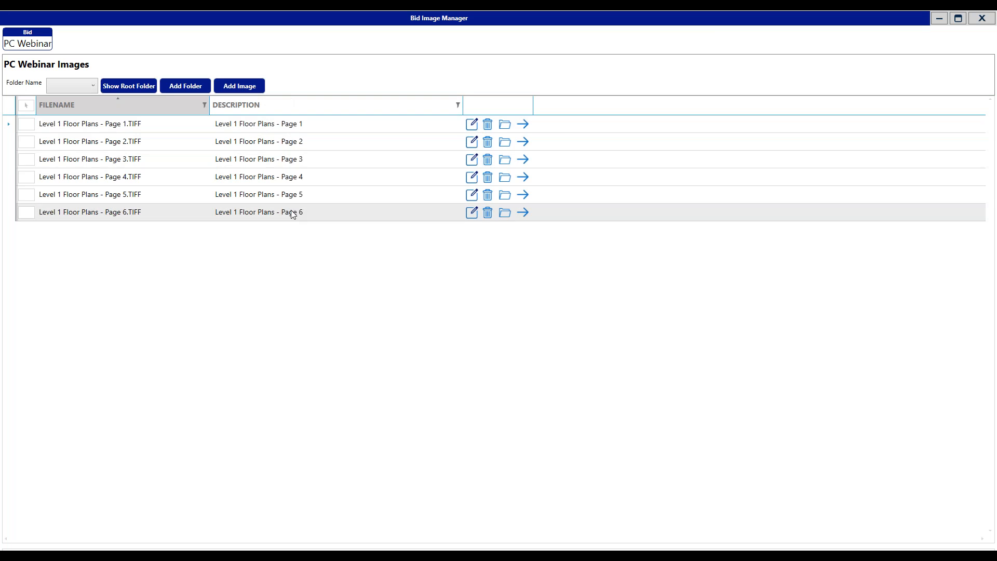
click(522, 213)
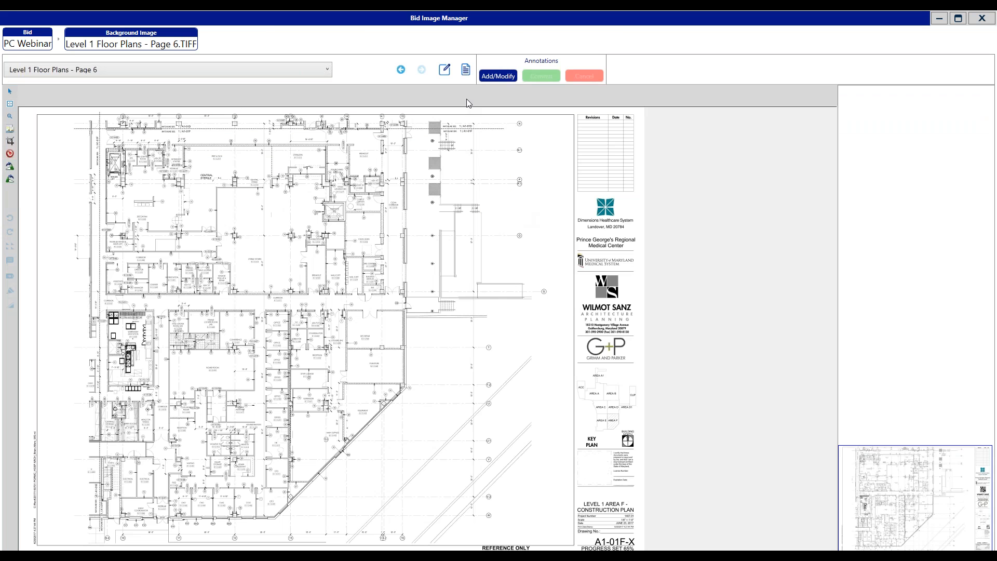
Step: Create a page titled Level 1 Floor Plans - Page 7 from this image in Scenario 1, Section 1 at 1/8" scale, and close the image manager
click(465, 72)
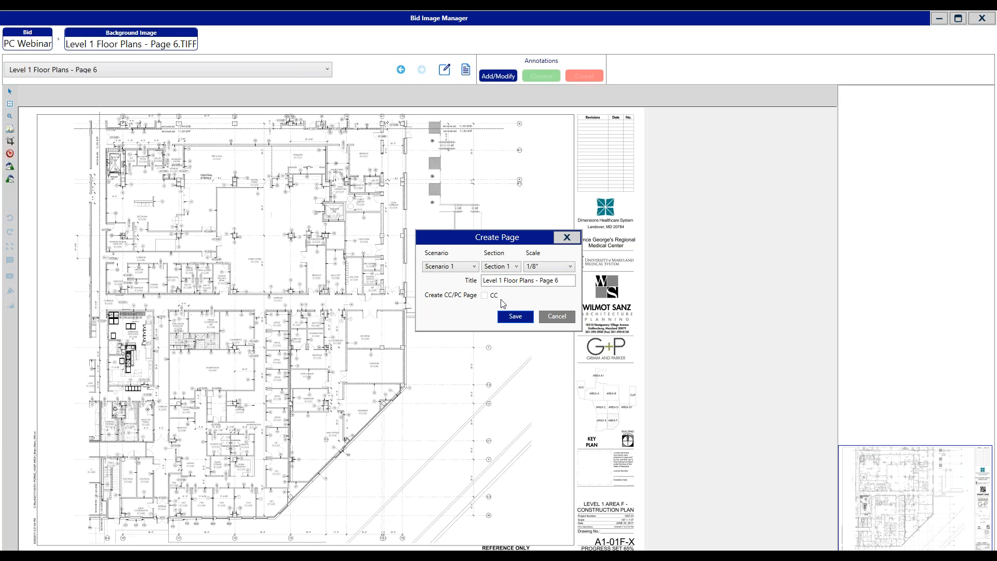
click(568, 280)
text(7)
click(514, 316)
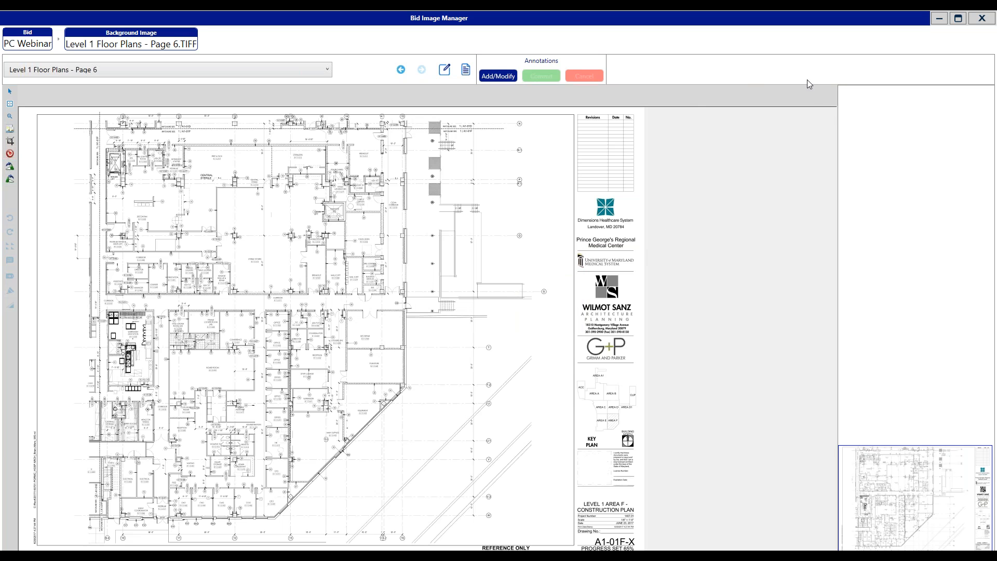
click(982, 18)
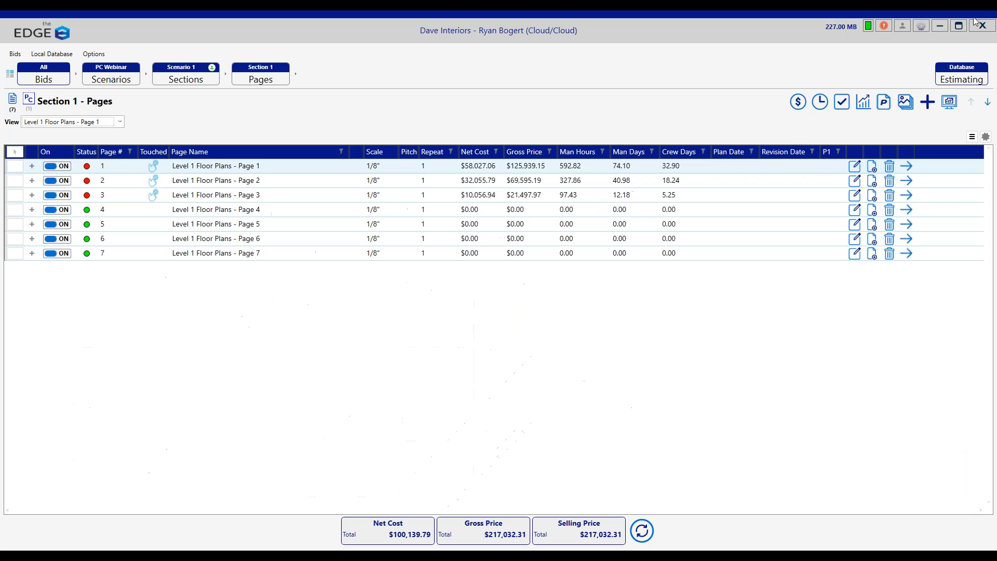
Step: Open the takeoff for Level 1 Floor Plans - Page 7 and bring up the project conditions
click(247, 255)
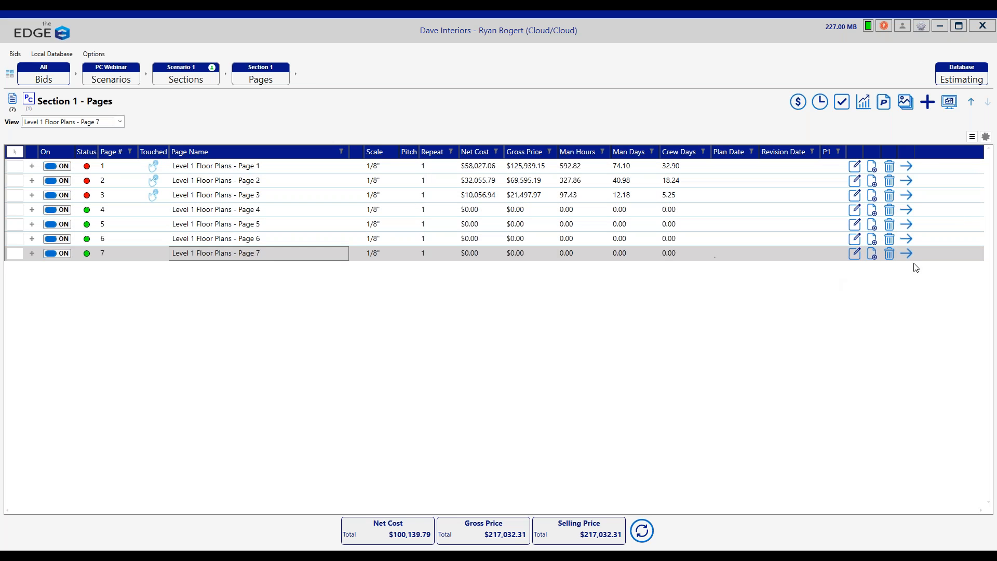
click(950, 102)
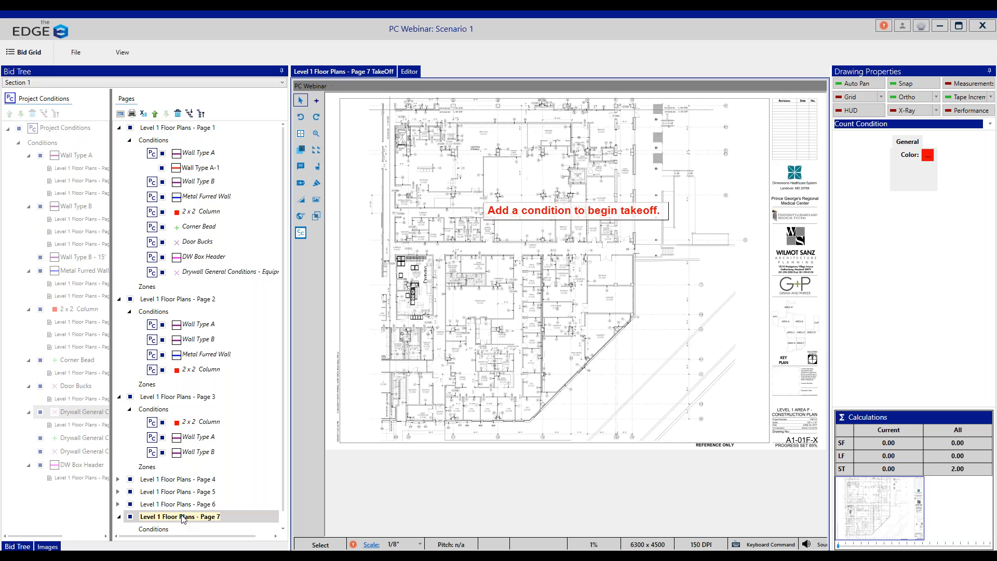
click(43, 99)
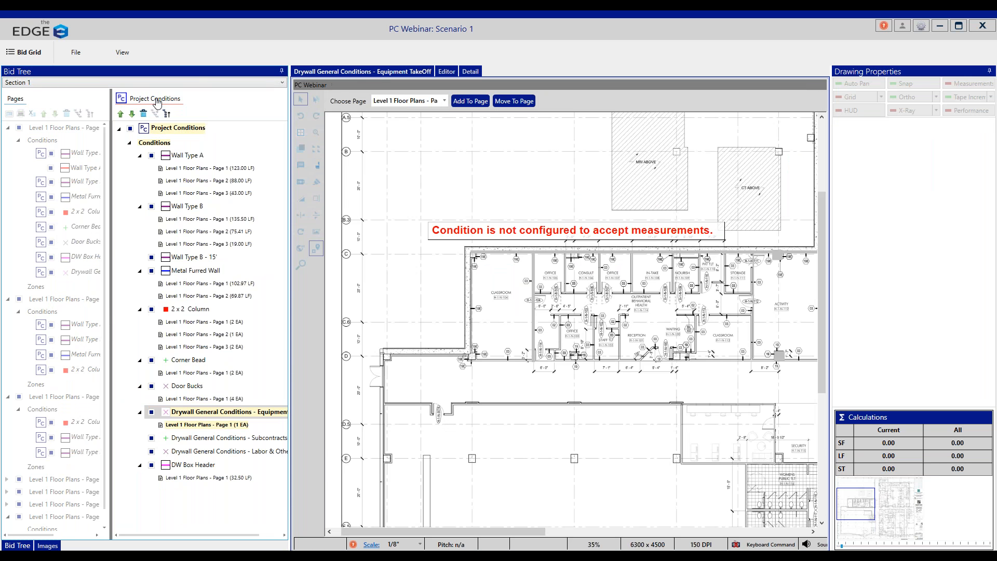
Step: Draw a horizontal Wall Type A run of about 63.5 LF along the mid-plan corridor on Level 1 Floor Plans - Page 7
click(188, 155)
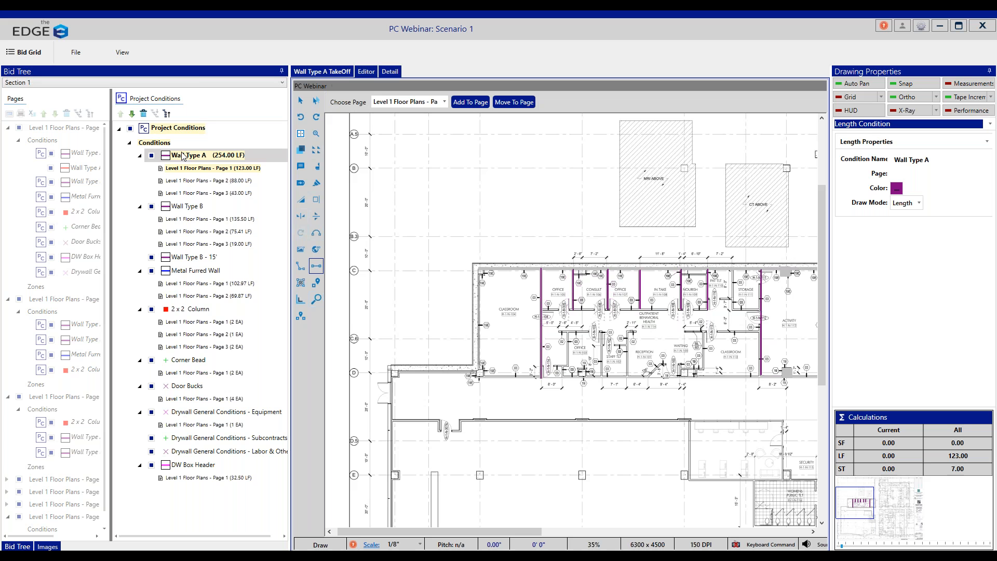
click(439, 102)
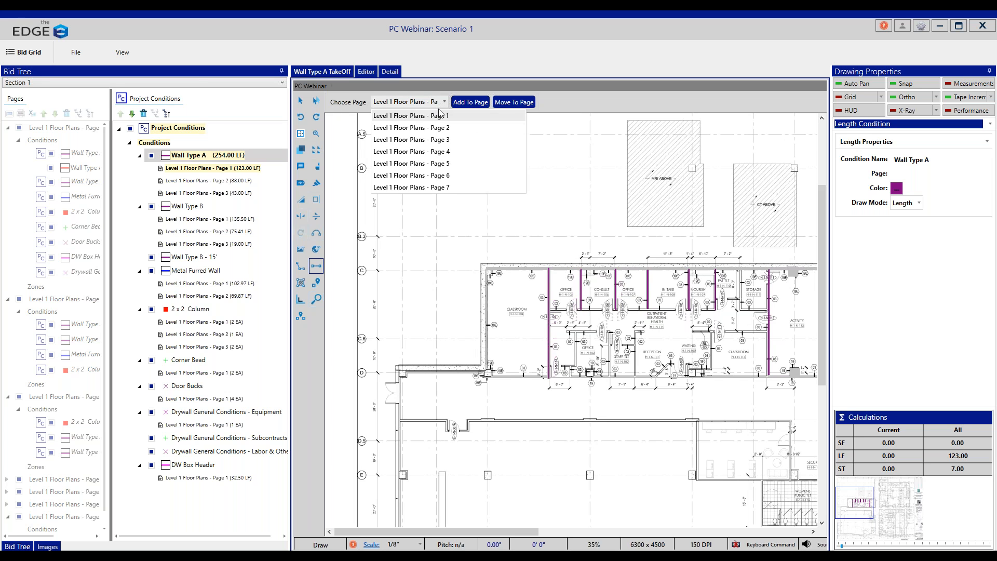
click(439, 188)
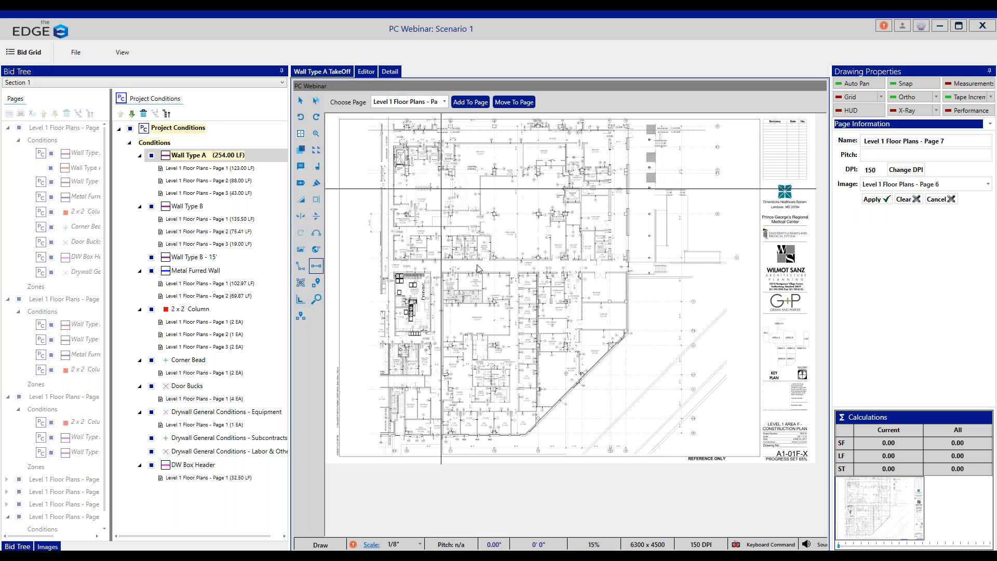
click(444, 272)
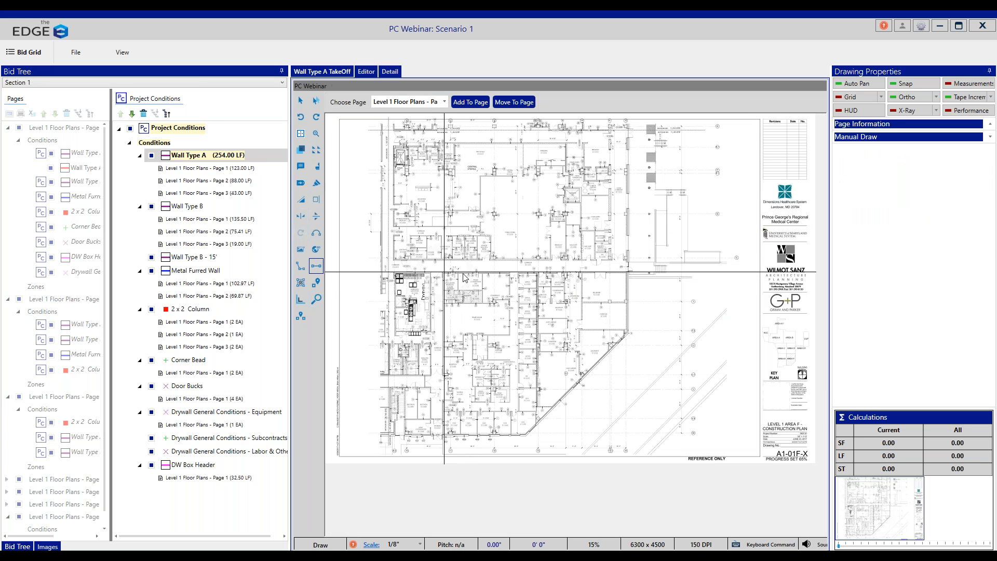
double_click(537, 272)
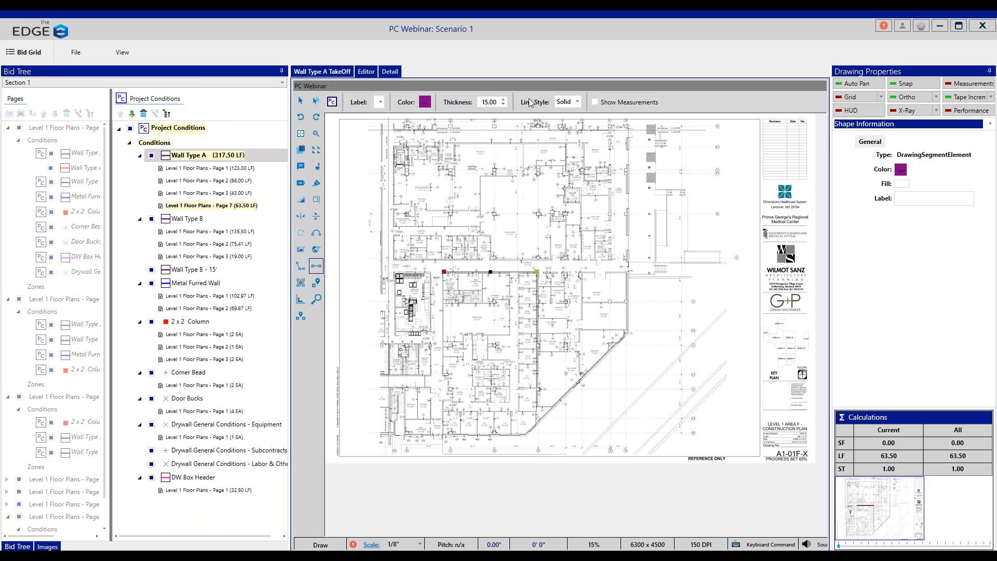
Step: Return to Section 1's project conditions pages and review the Program Features preferences, including Default To Project Conditions Page
click(941, 25)
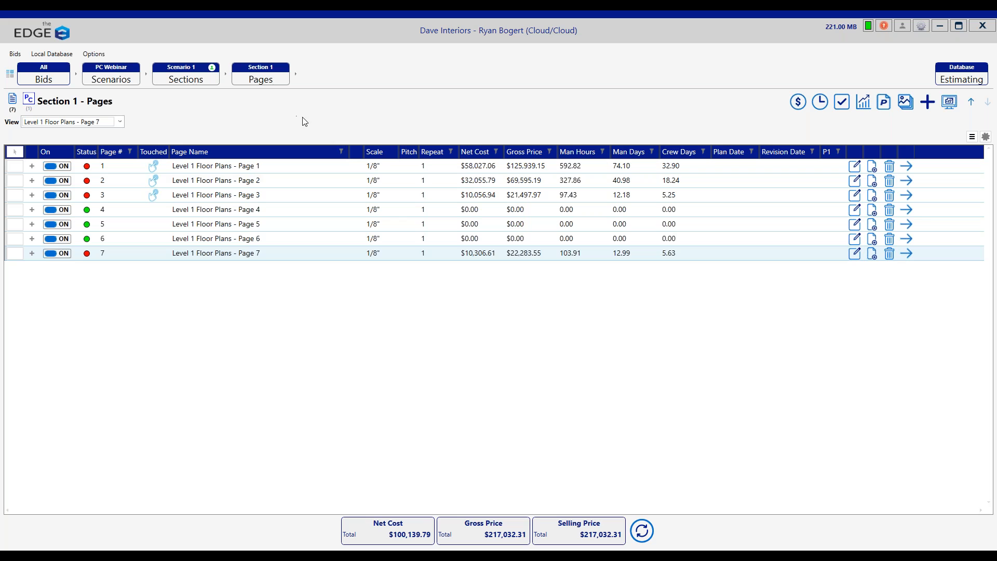
click(28, 100)
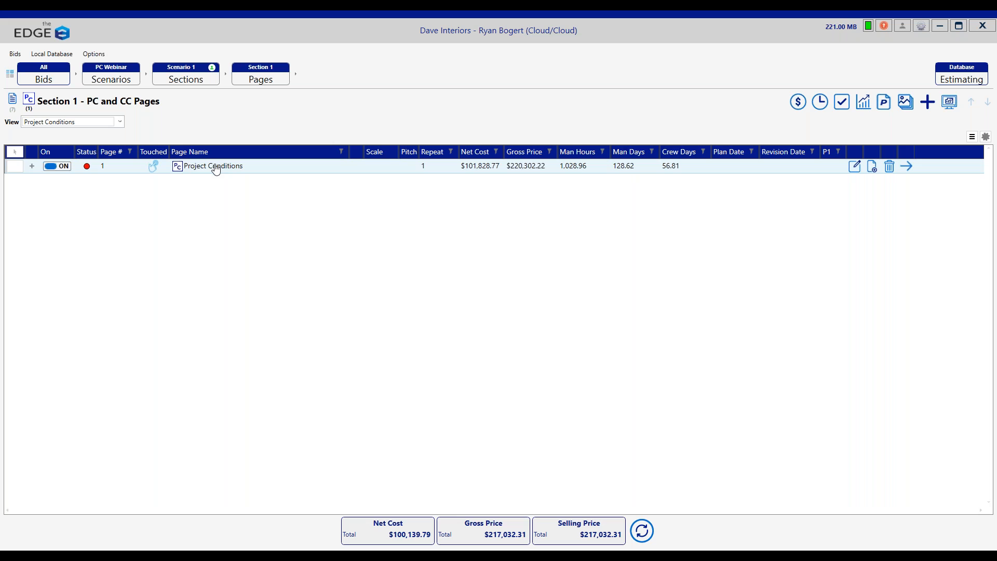
click(93, 54)
click(112, 71)
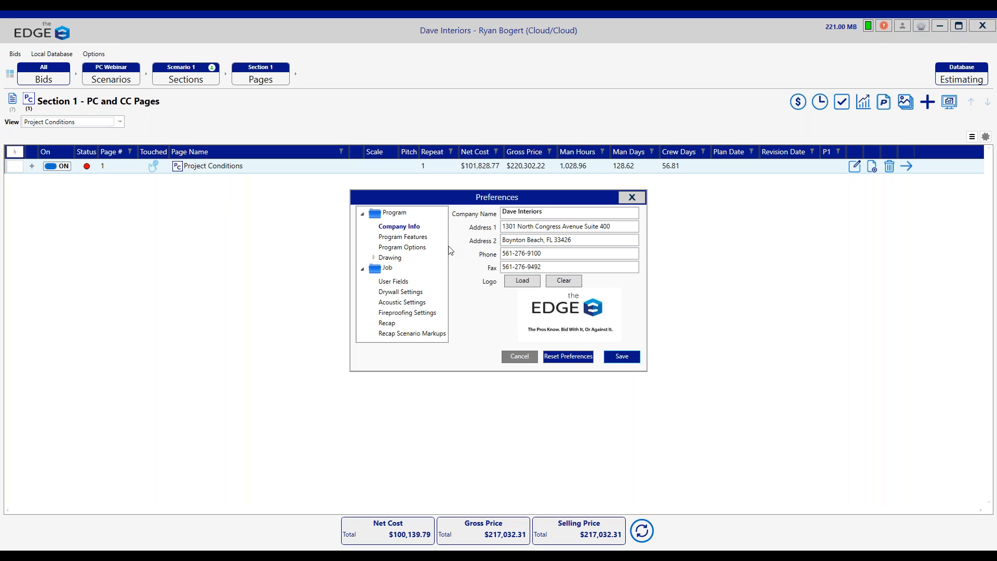
click(407, 238)
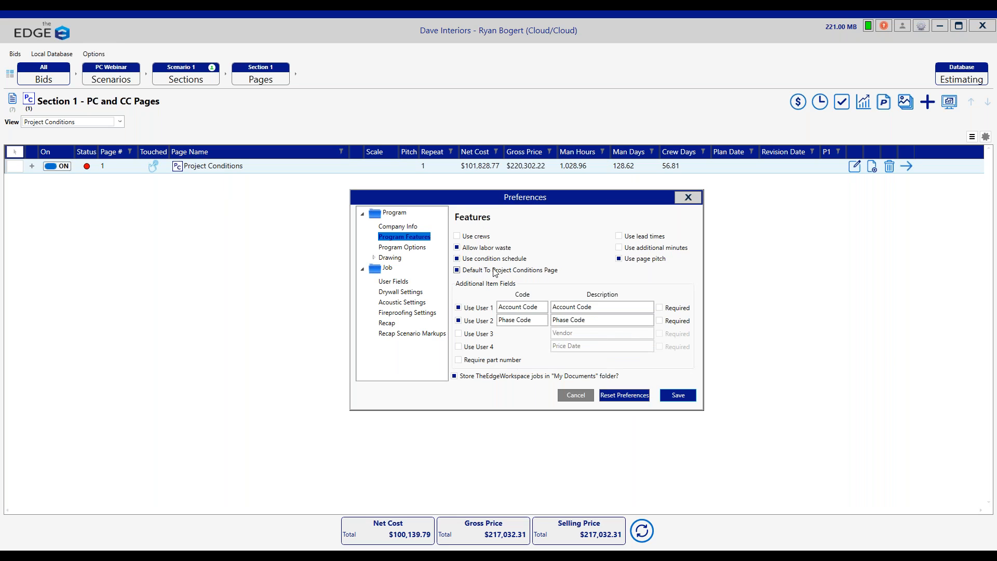
click(690, 199)
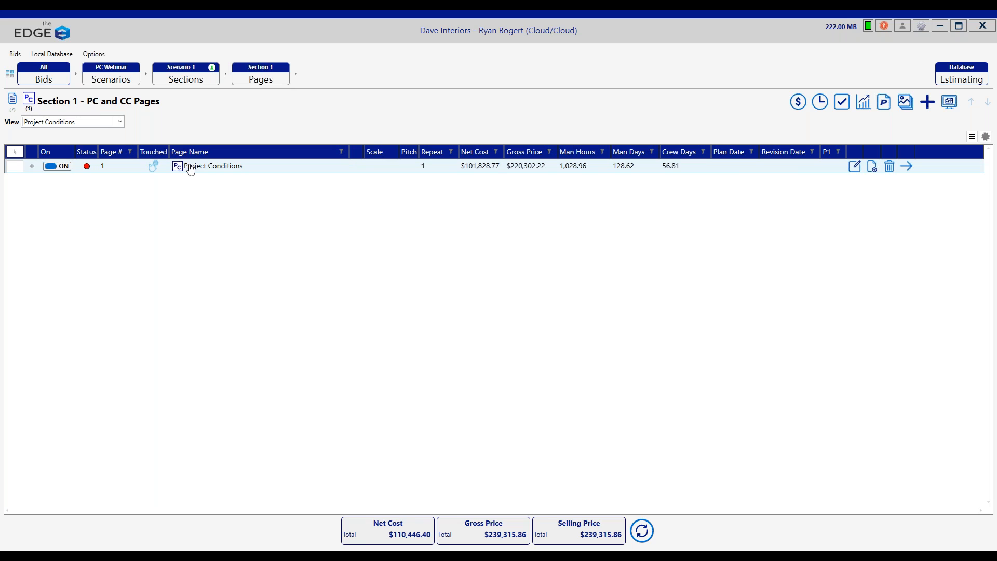
Step: Create a second project conditions page in Section 1 titled PC #2 with a red colour
click(927, 102)
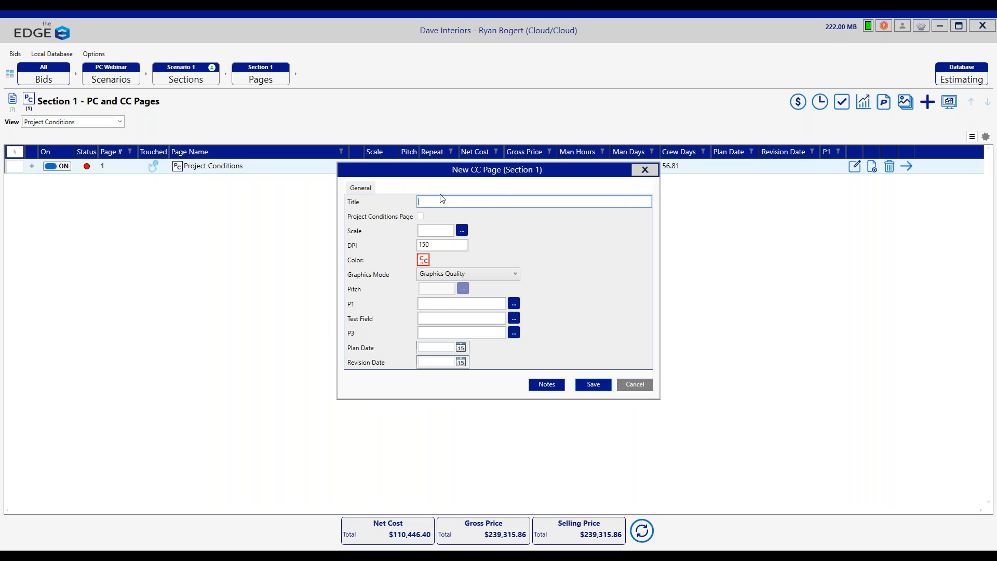
click(421, 216)
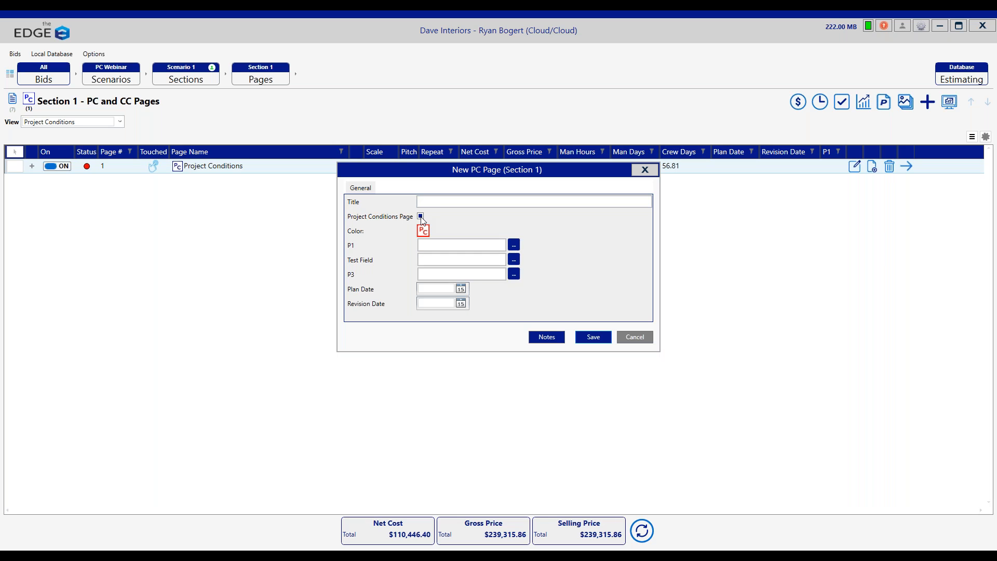
text(PC #2)
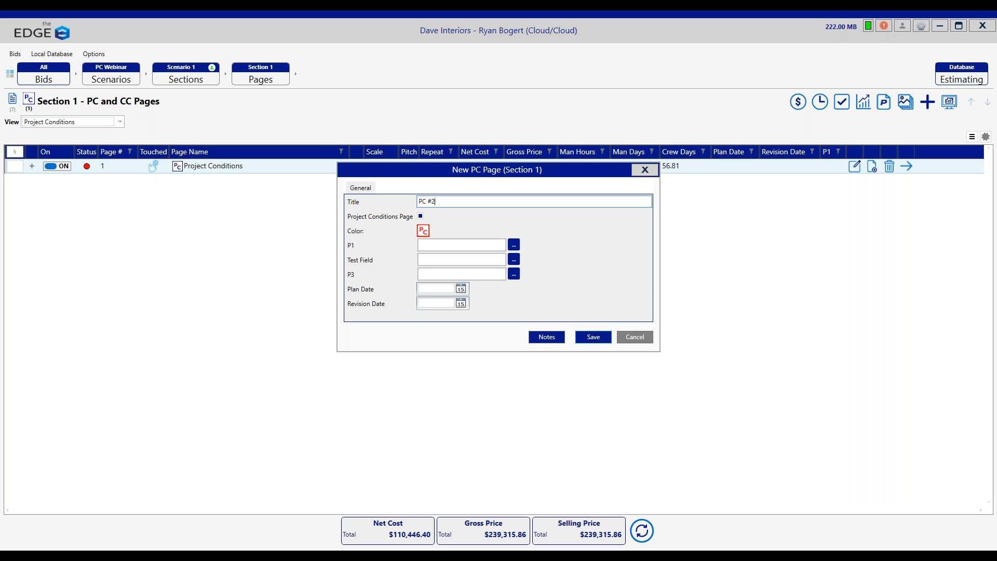
drag(462, 175, 450, 187)
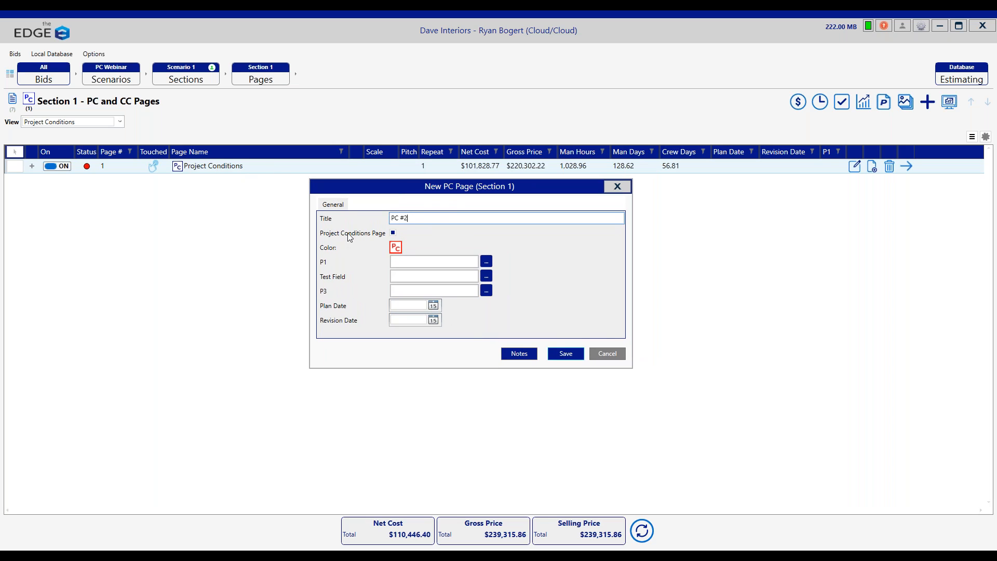
click(396, 249)
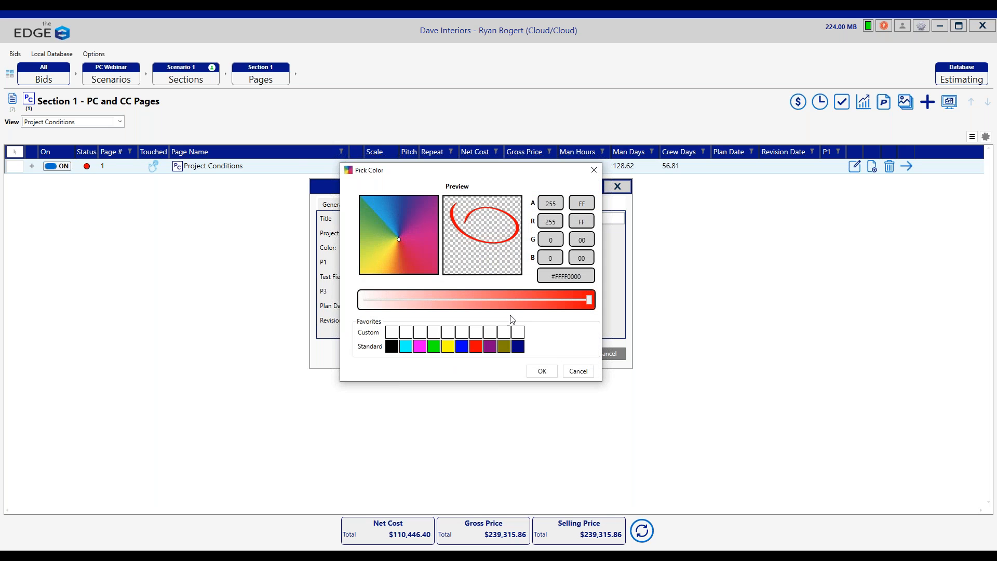
click(462, 346)
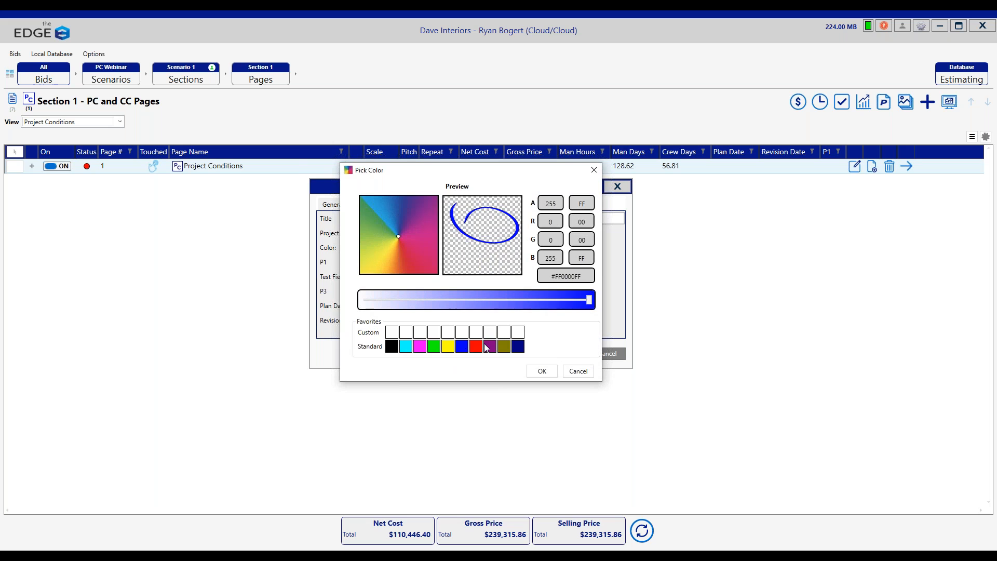
click(475, 346)
click(542, 370)
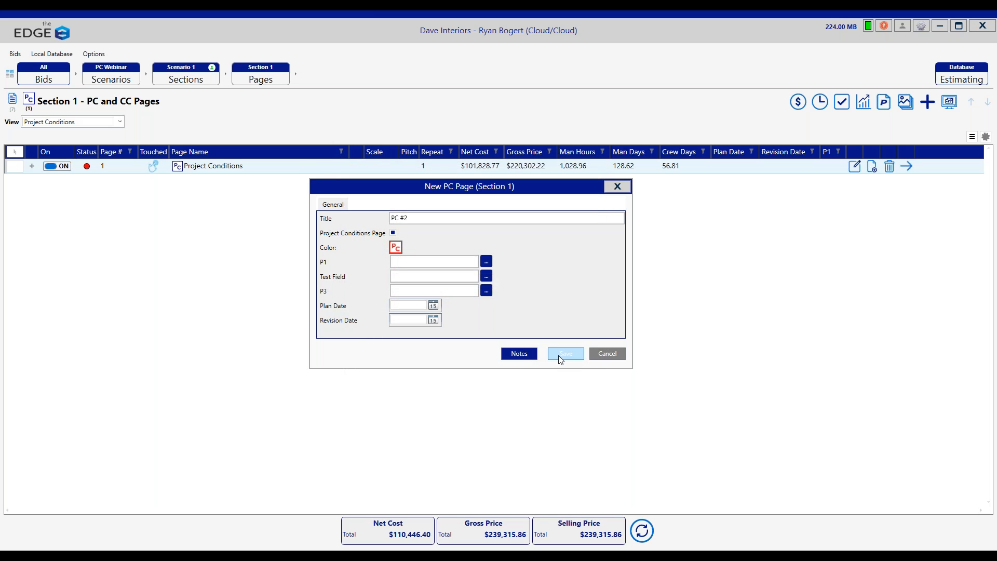
click(559, 355)
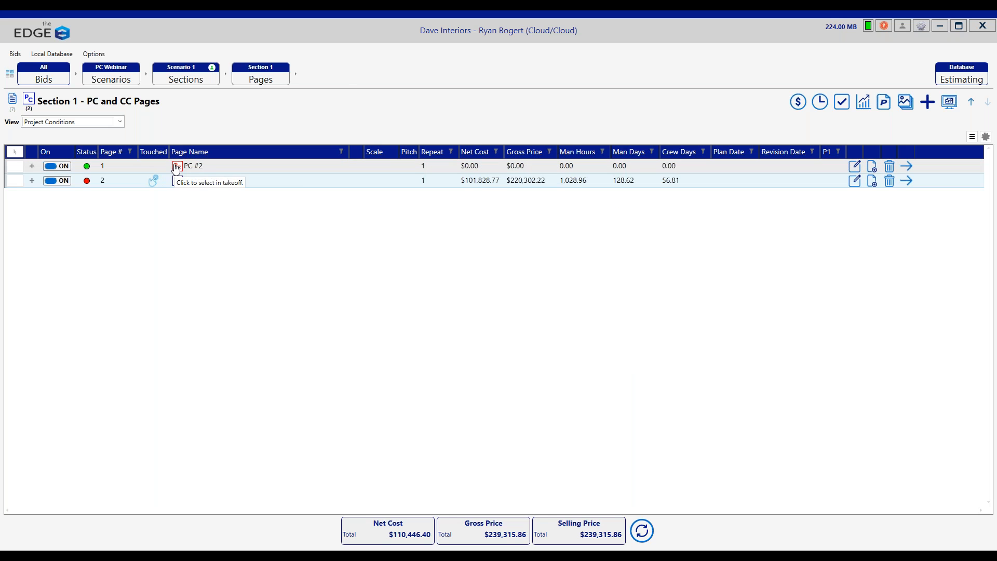
Step: Open PC #2 and add the Drywall Grid System condition from 003 DW Interior, 02 DW Ceilings and Soffits
click(228, 167)
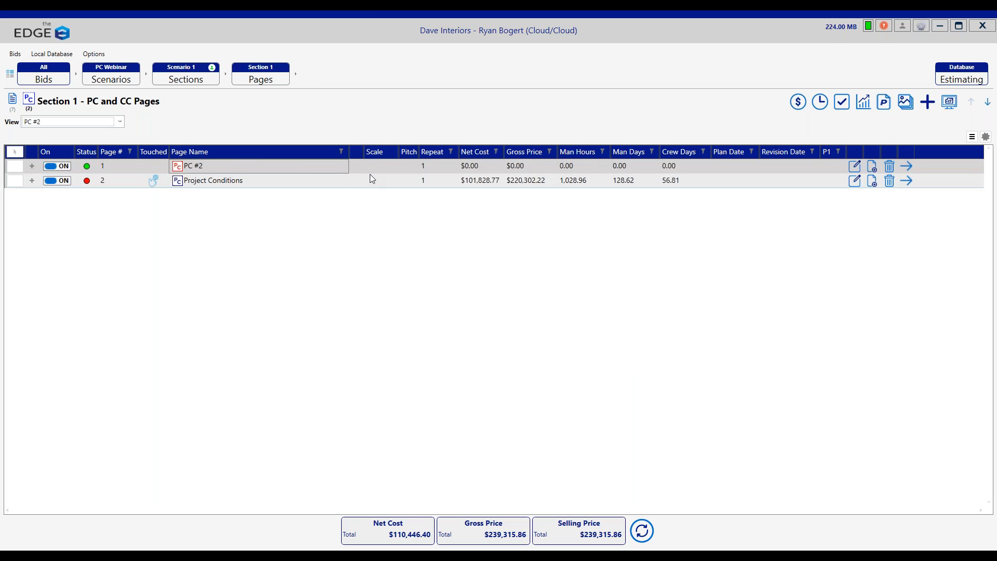
double_click(302, 167)
click(931, 101)
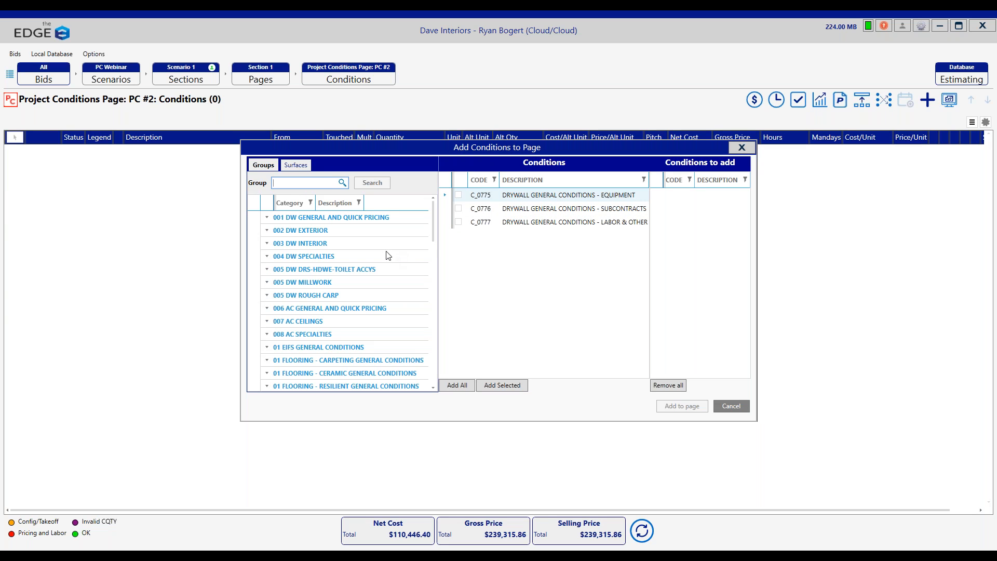
click(311, 243)
click(364, 270)
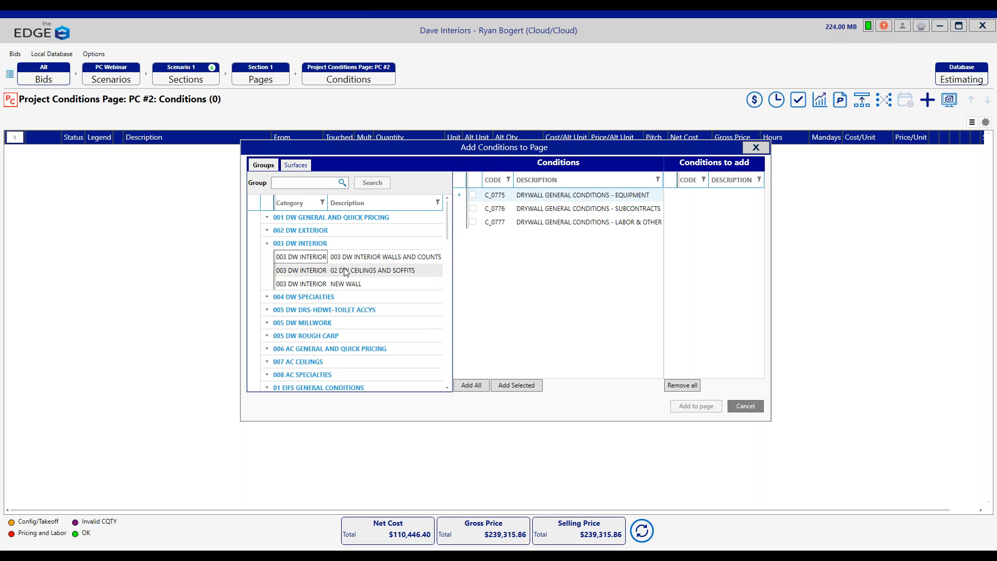
double_click(540, 195)
click(664, 404)
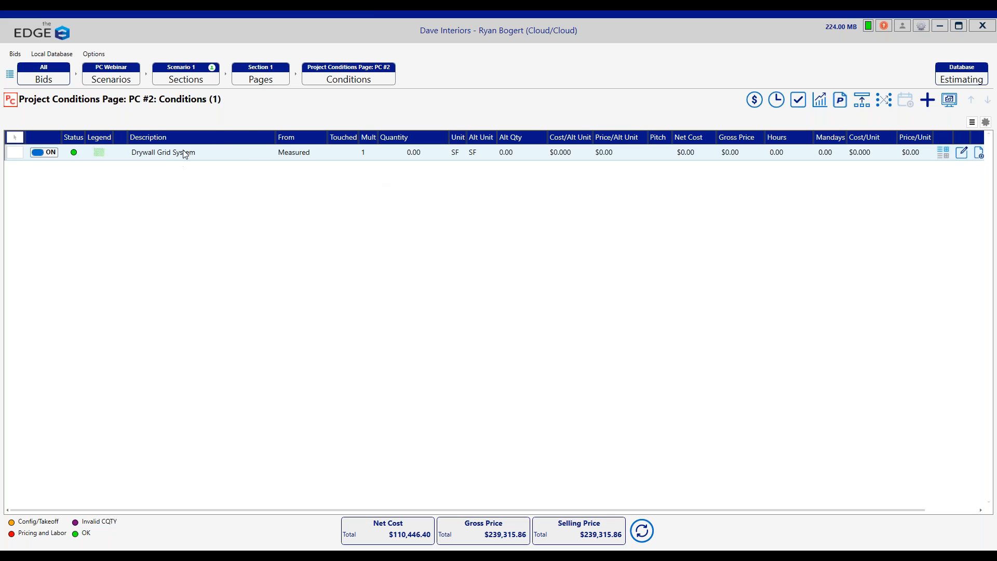
Step: Return to Section 1's project conditions pages, open the takeoff and select the PC #2 page in the bid tree
click(272, 80)
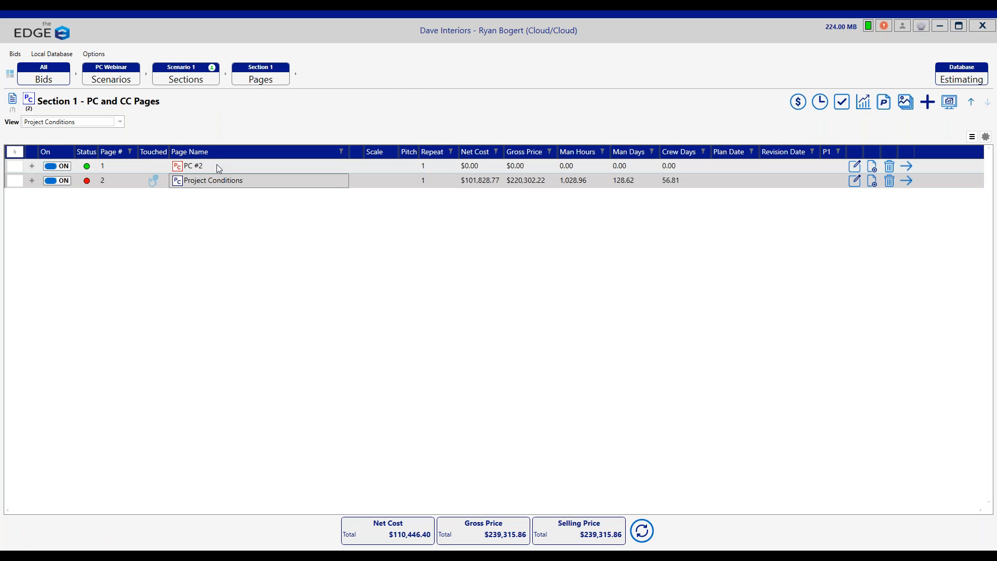
click(950, 102)
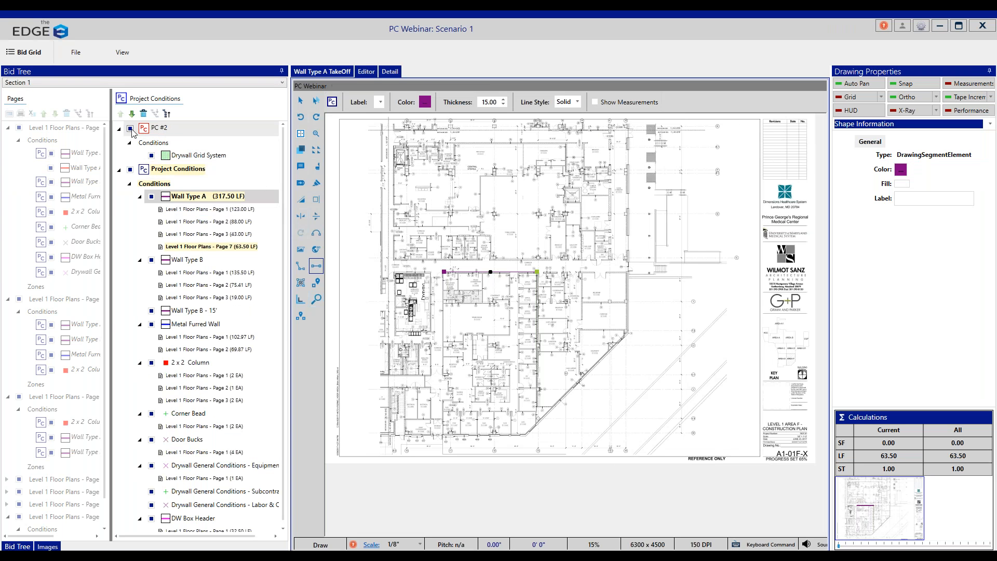
click(162, 129)
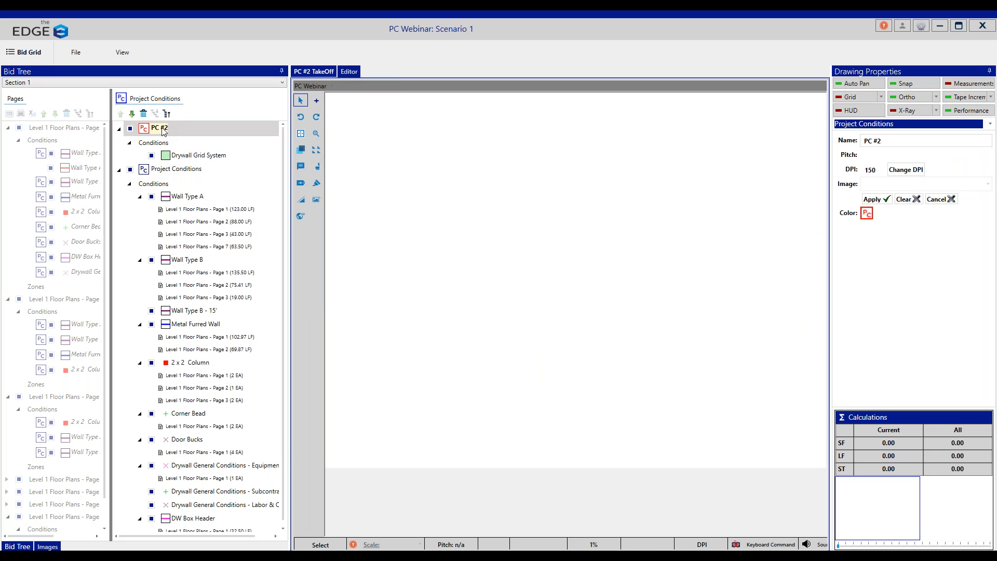
Step: Draw a rectangular Drywall Grid System area of about 161 SF in the room above the corridor on Level 1 Floor Plans - Page 7
click(193, 157)
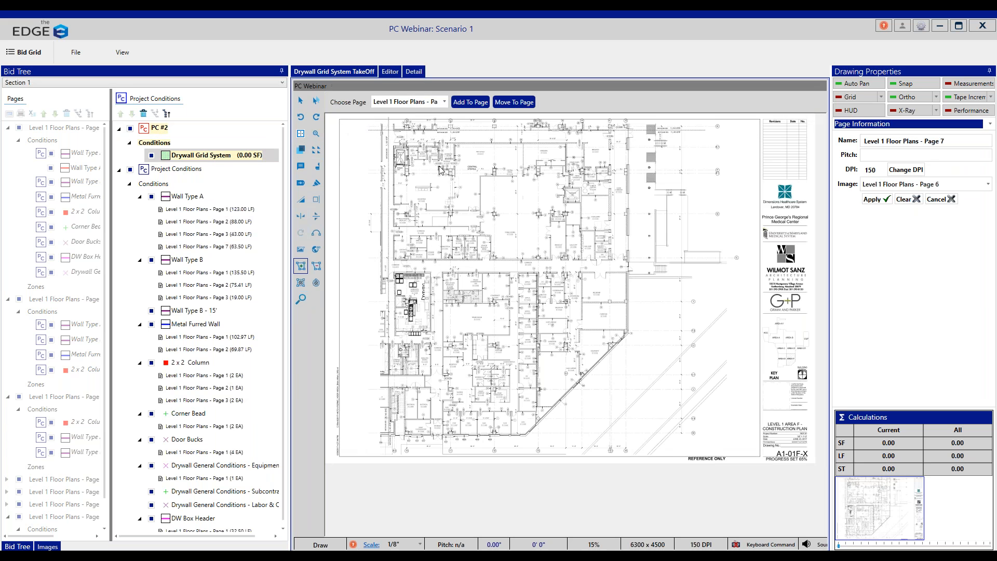
click(428, 240)
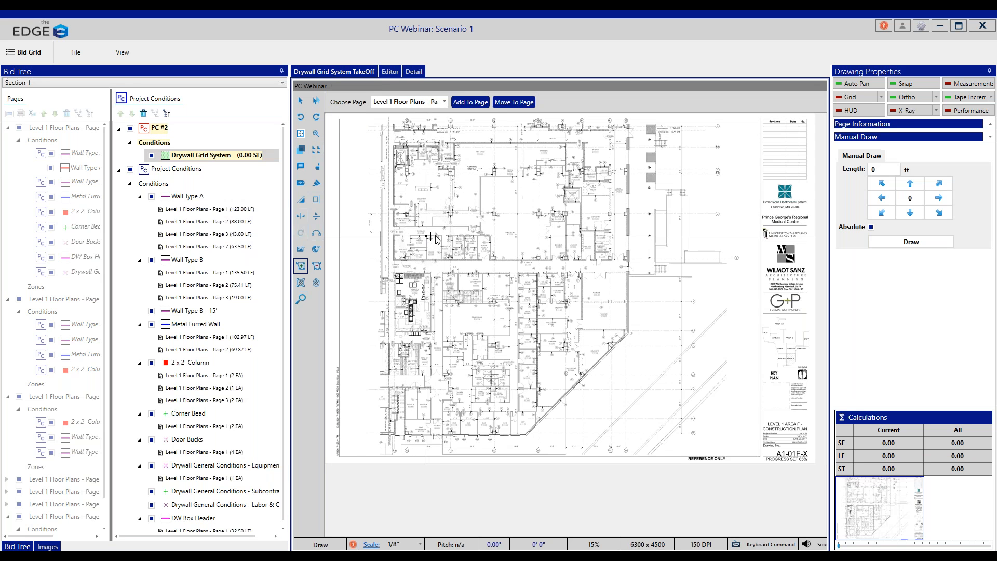
click(443, 236)
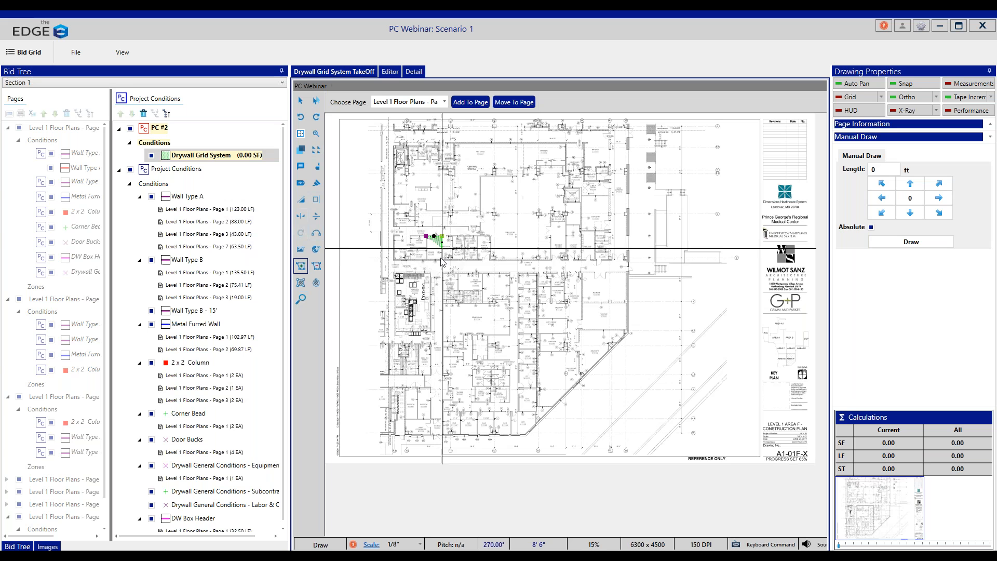
click(443, 257)
click(427, 258)
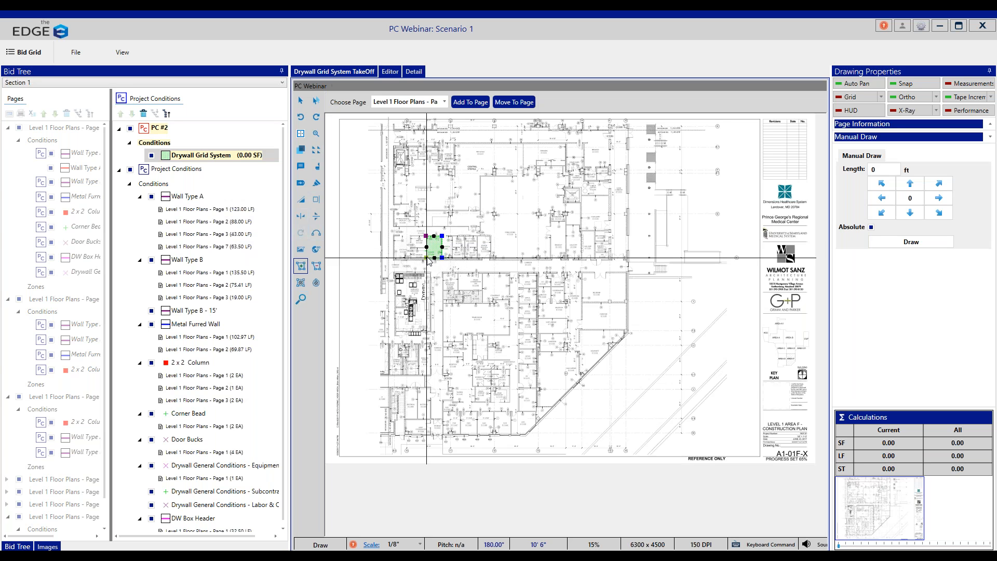
right_click(426, 258)
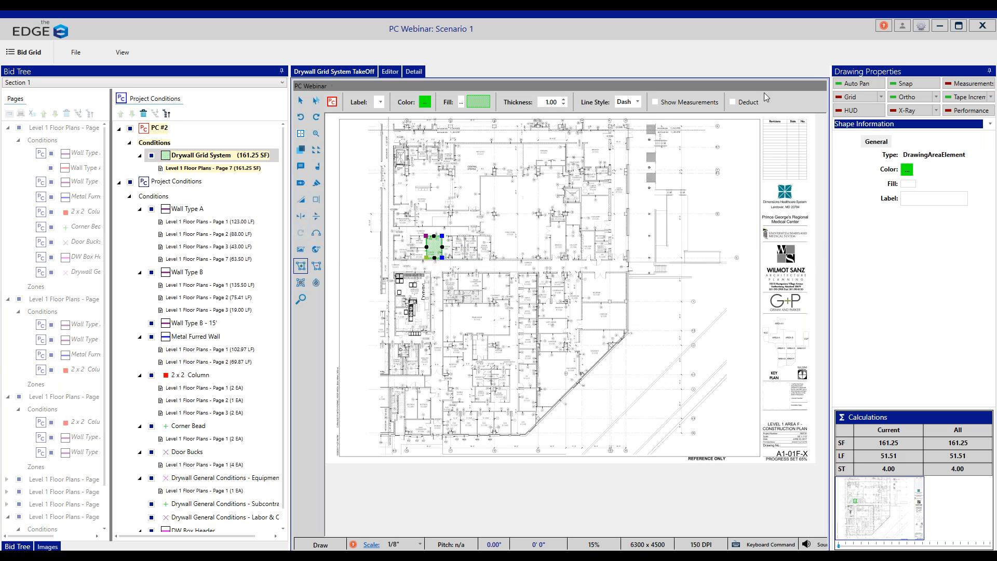
Step: Check the bid's project conditions pages, return to the takeoff and examine Wall Type A's page-by-page quantity breakdown
click(941, 28)
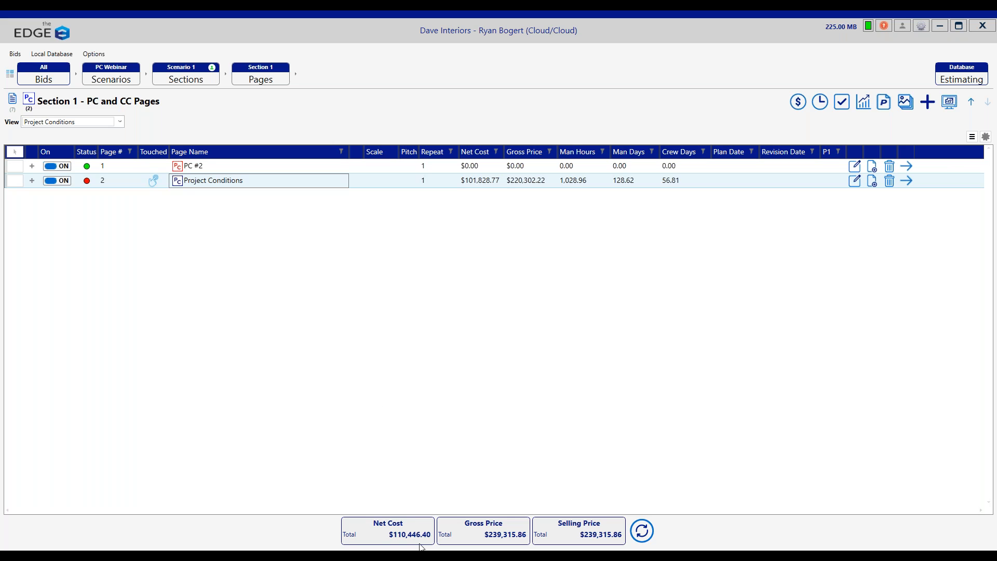
click(475, 509)
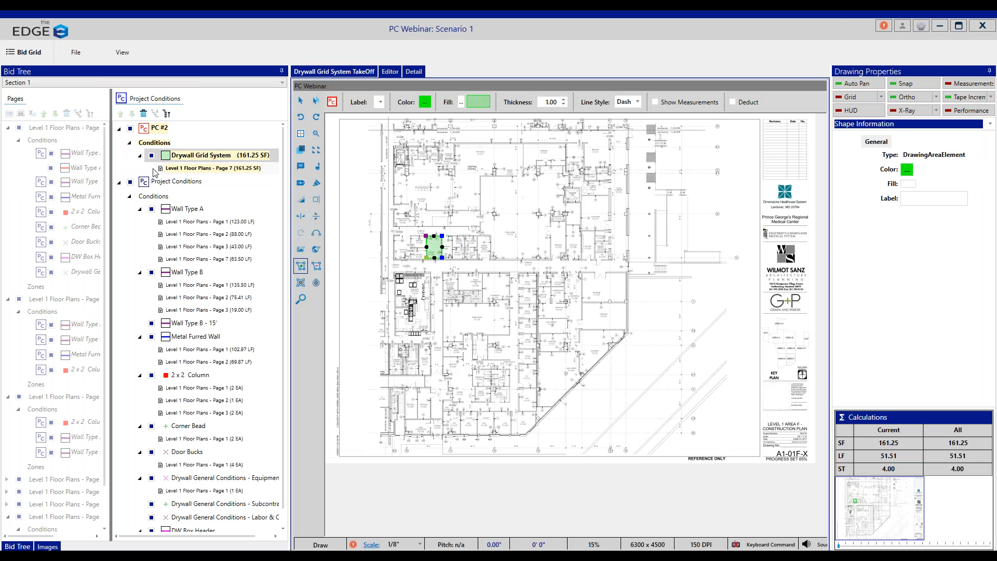
click(198, 213)
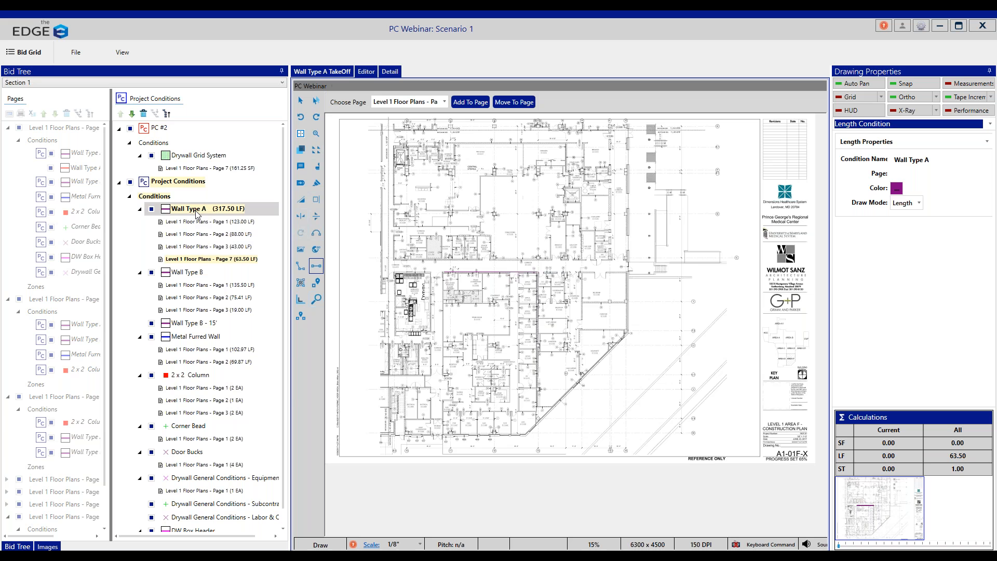
click(140, 209)
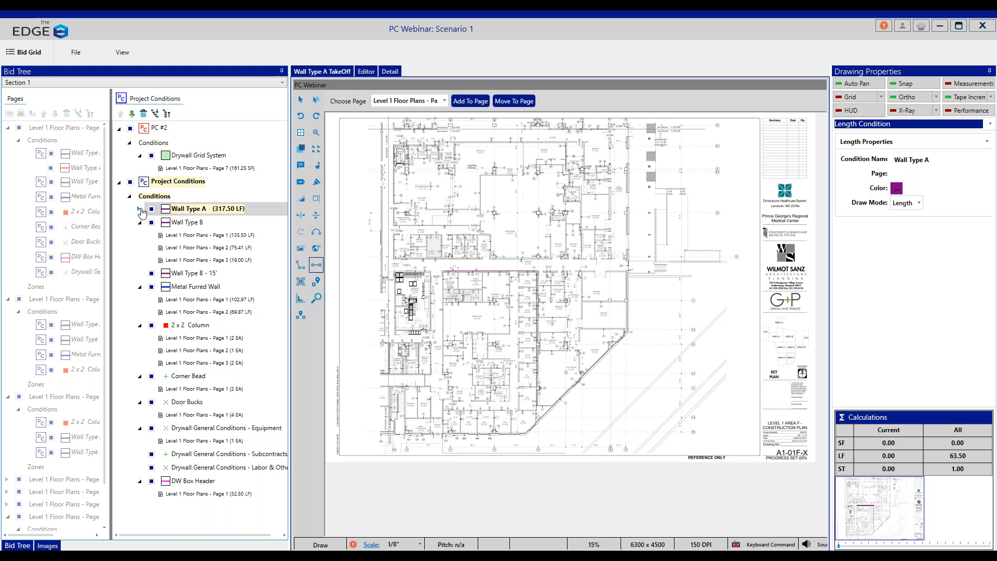
click(140, 209)
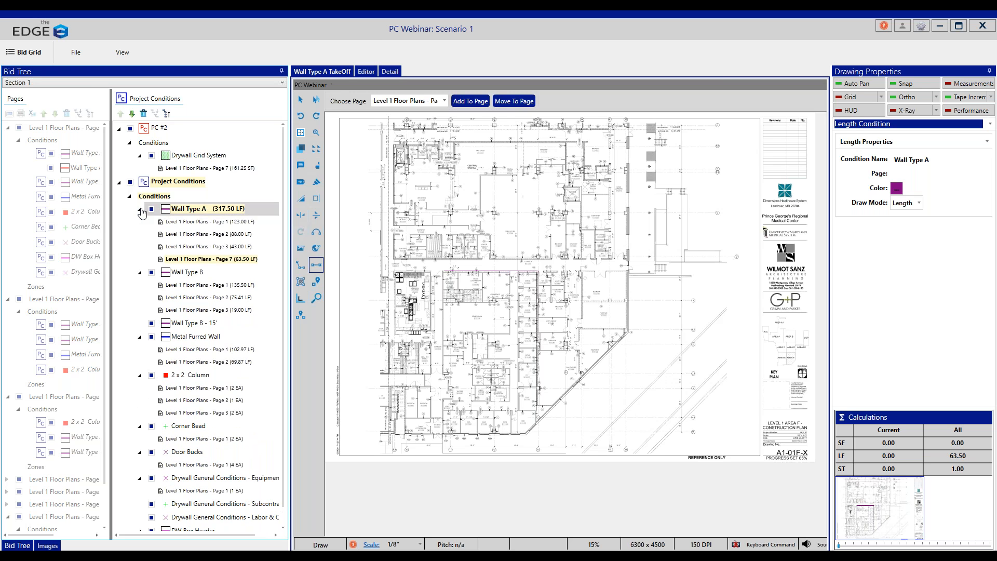
click(140, 210)
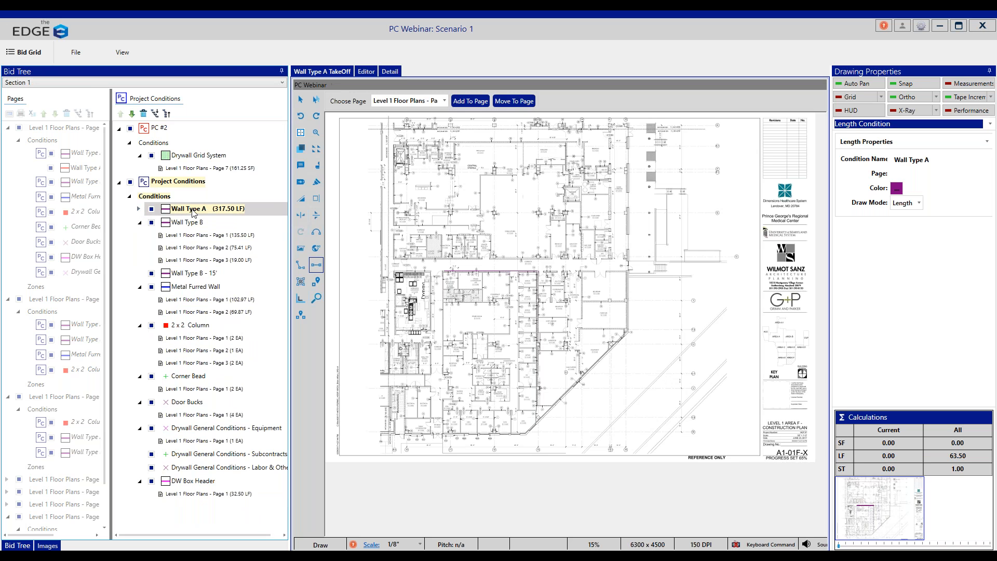
click(139, 210)
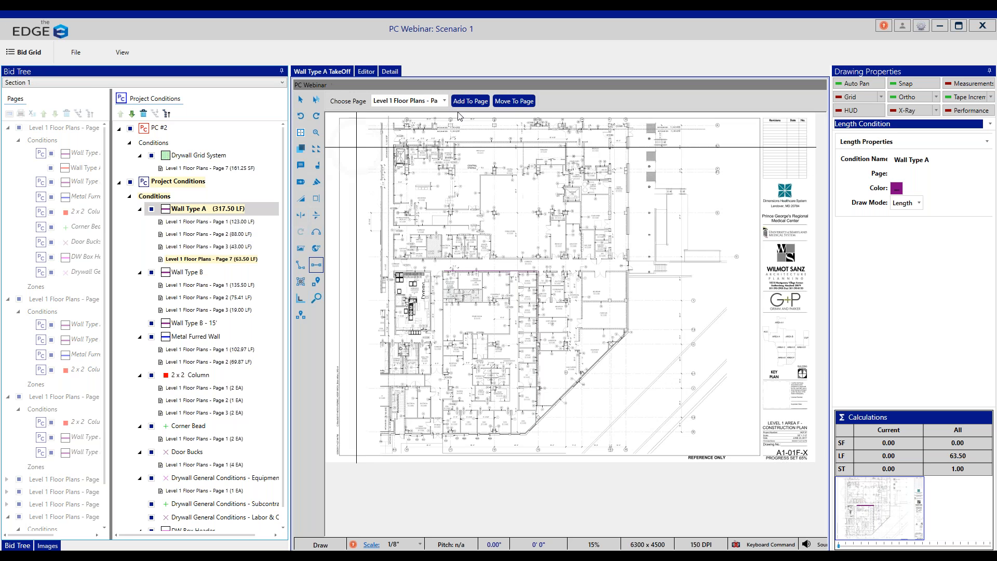
Step: Go to Section 1's regular pages and open the conditions of Level 1 Floor Plans - Page 2
click(943, 27)
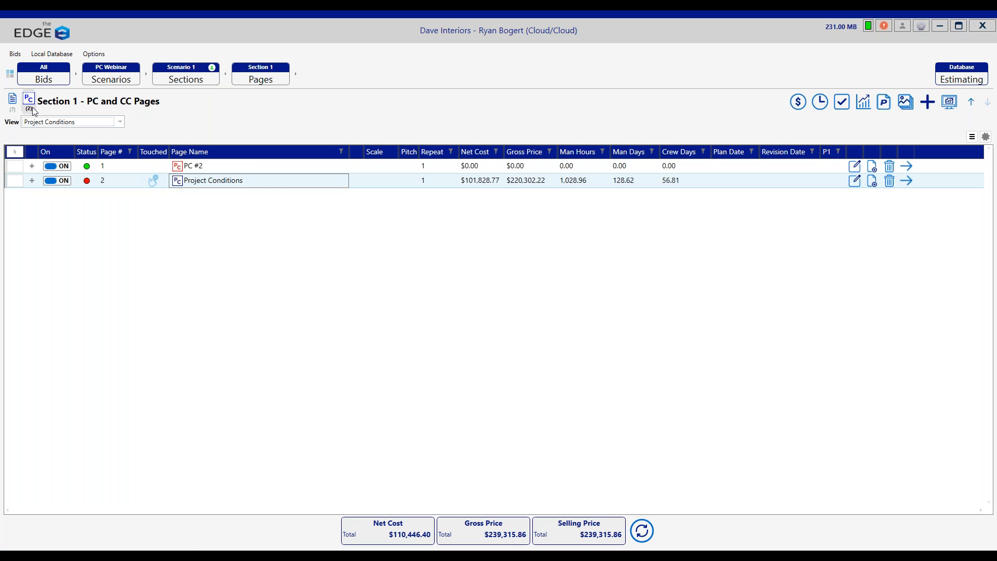
click(16, 106)
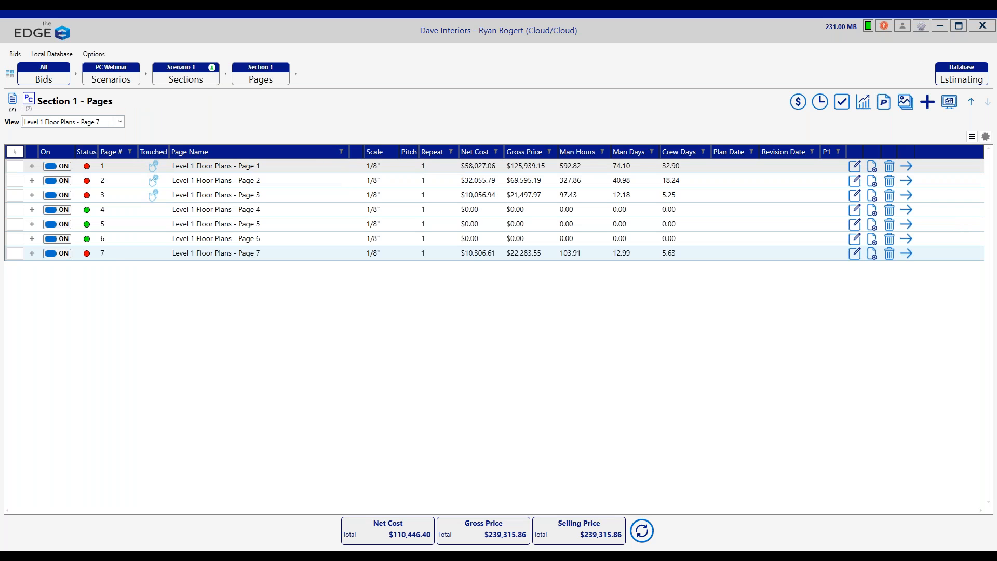
click(261, 179)
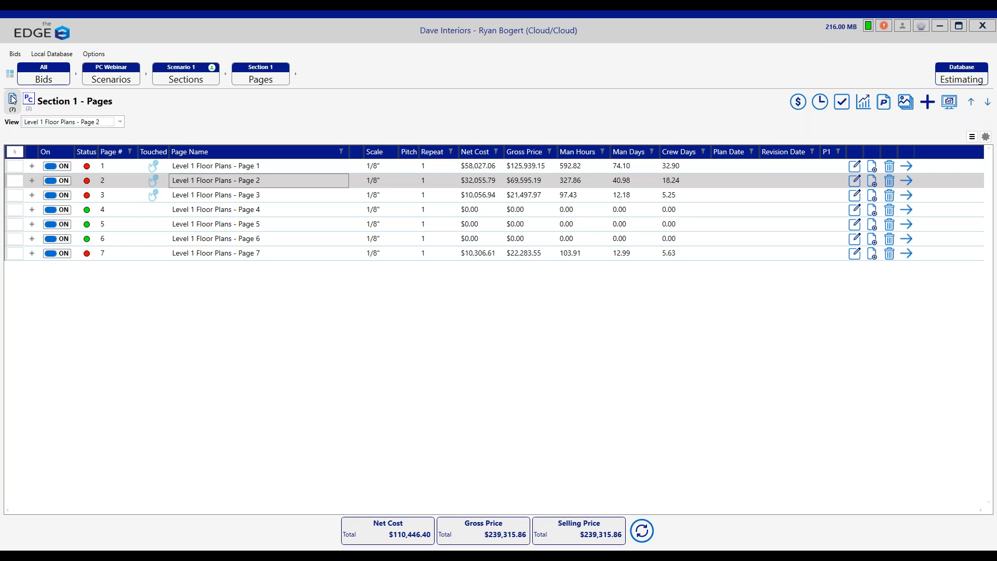
double_click(237, 181)
click(211, 203)
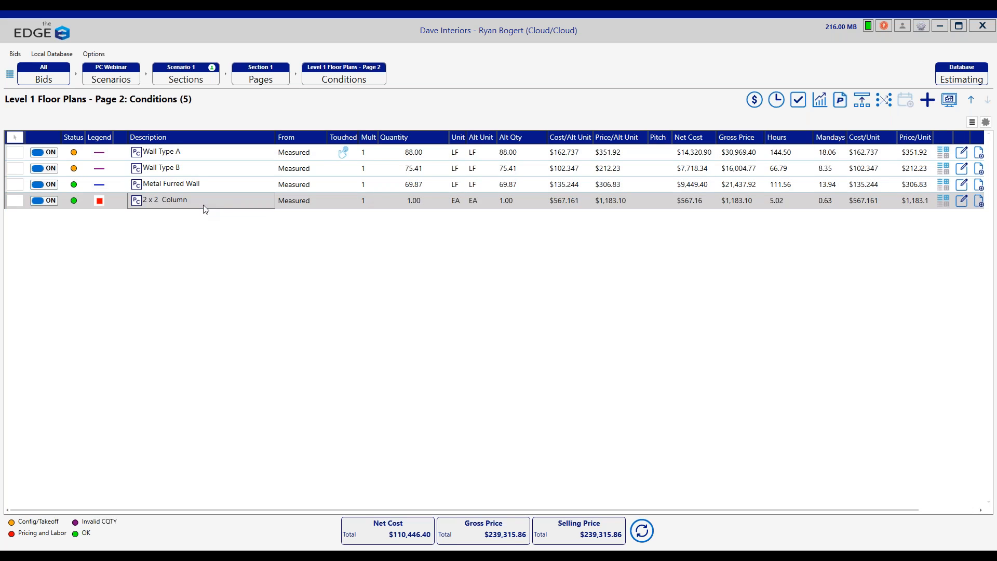
Step: Add the Drywall General Conditions - Subcontracts condition from 01 DW General Conditions to Level 1 Floor Plans - Page 2 and select it
click(928, 100)
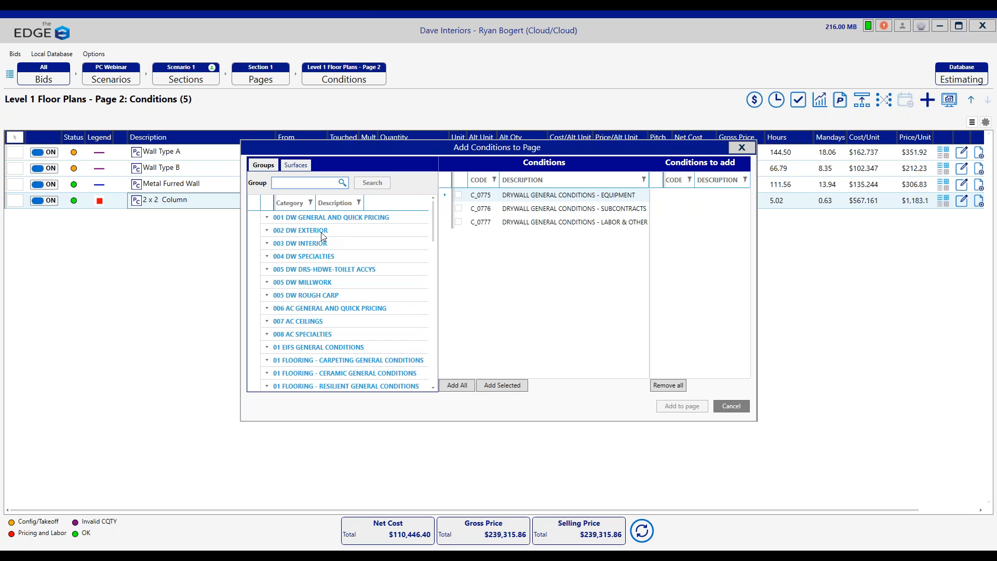
click(305, 219)
click(379, 231)
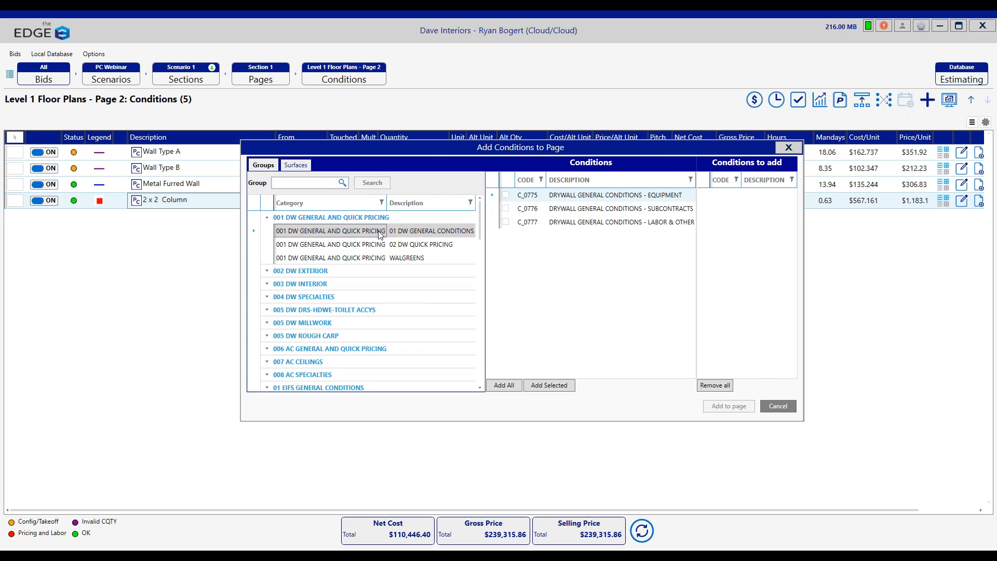
double_click(617, 209)
click(821, 406)
click(167, 220)
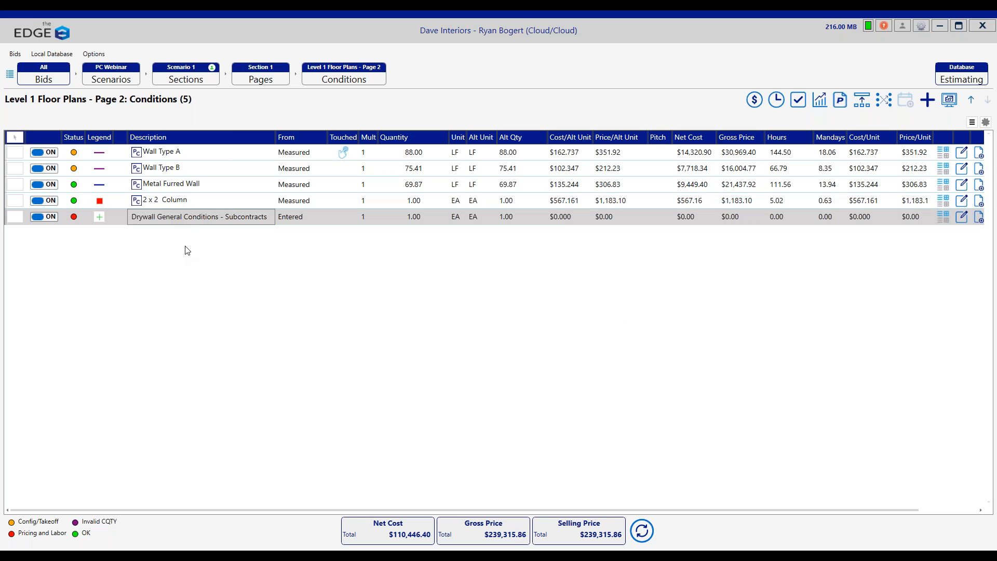